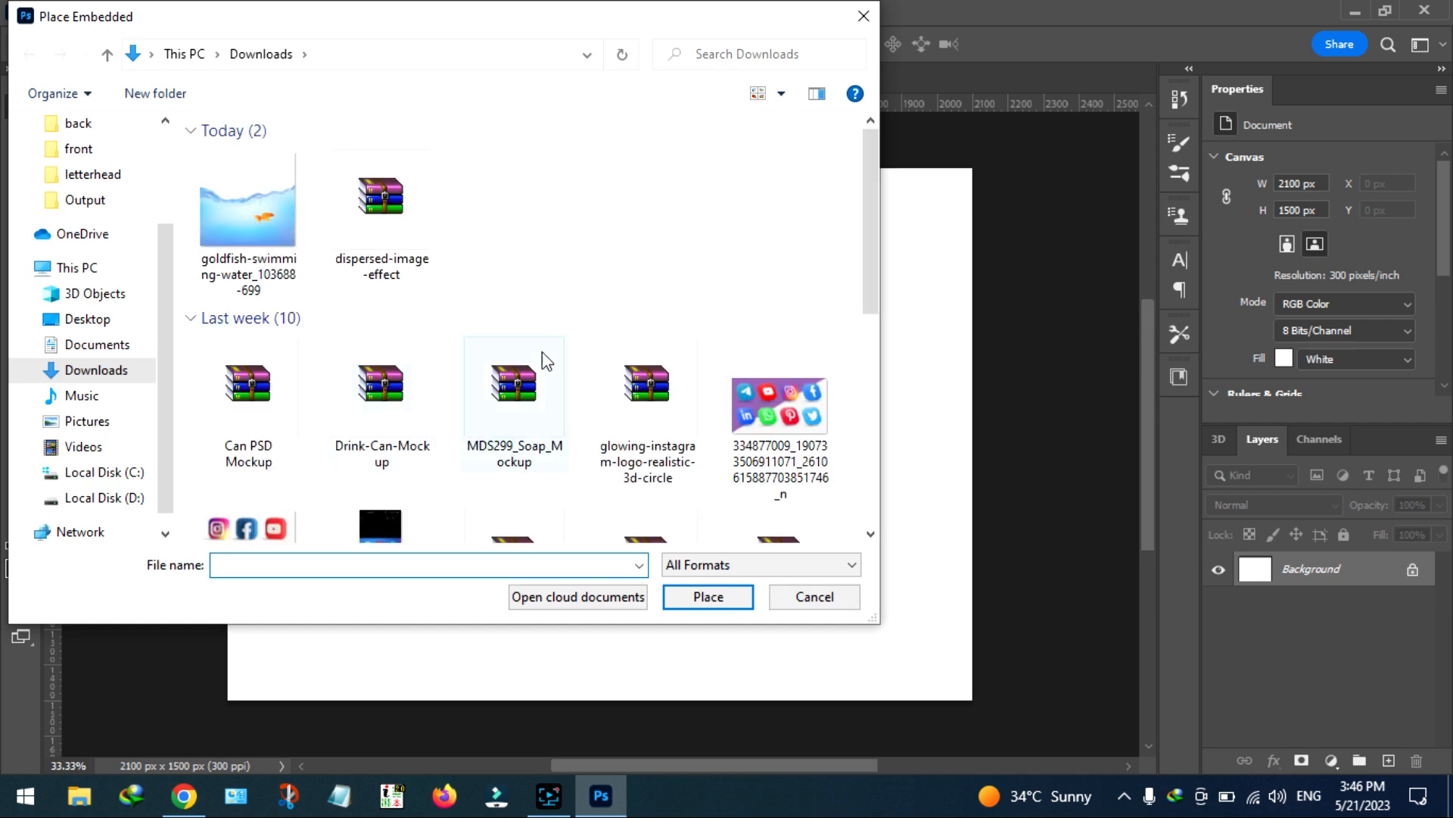
Embed abstract-orange-background-8161984 from the Desktop, scaled to about 296% and rotated about 3.57° to fill the canvas
click(89, 318)
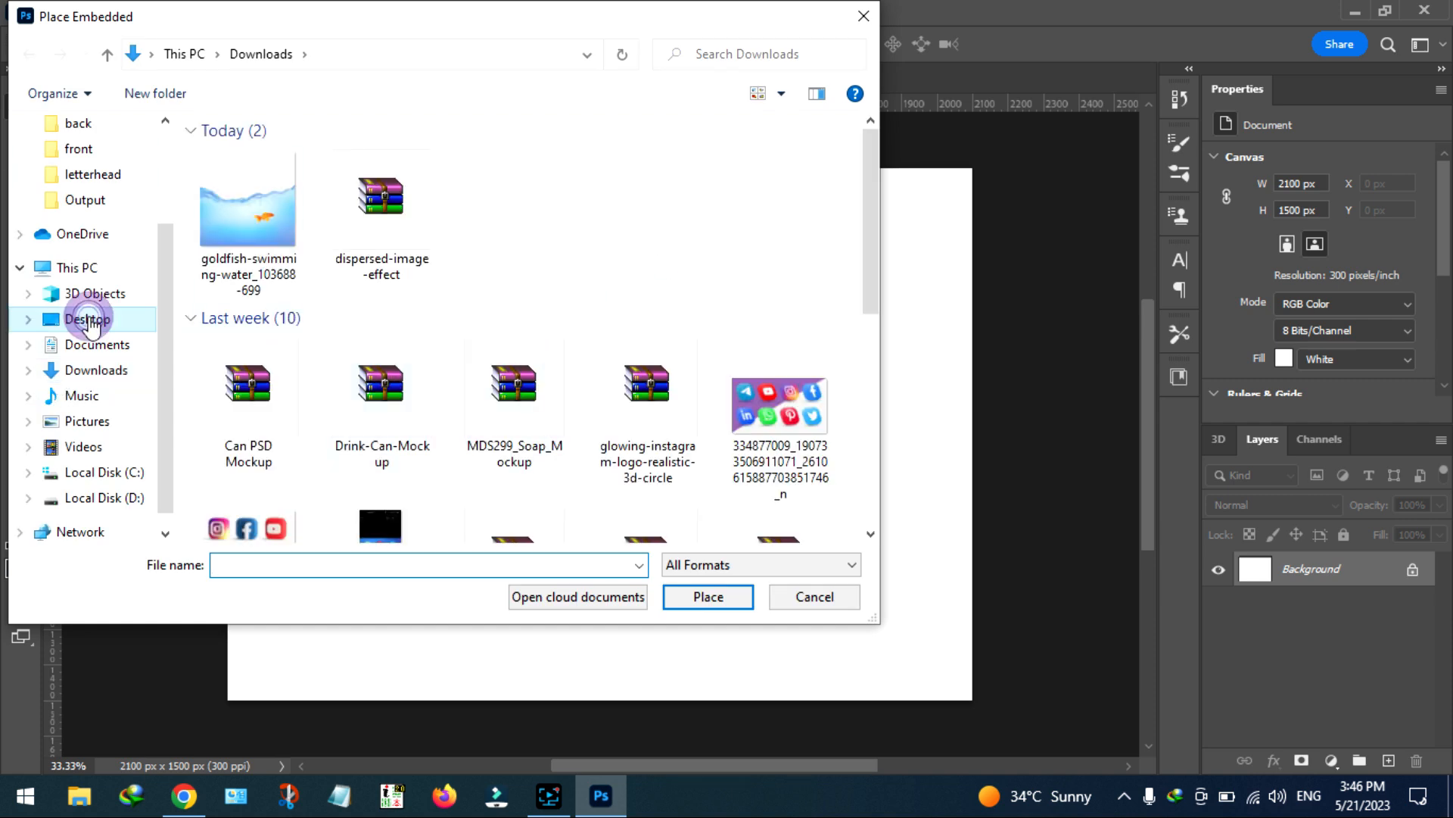
double_click(498, 338)
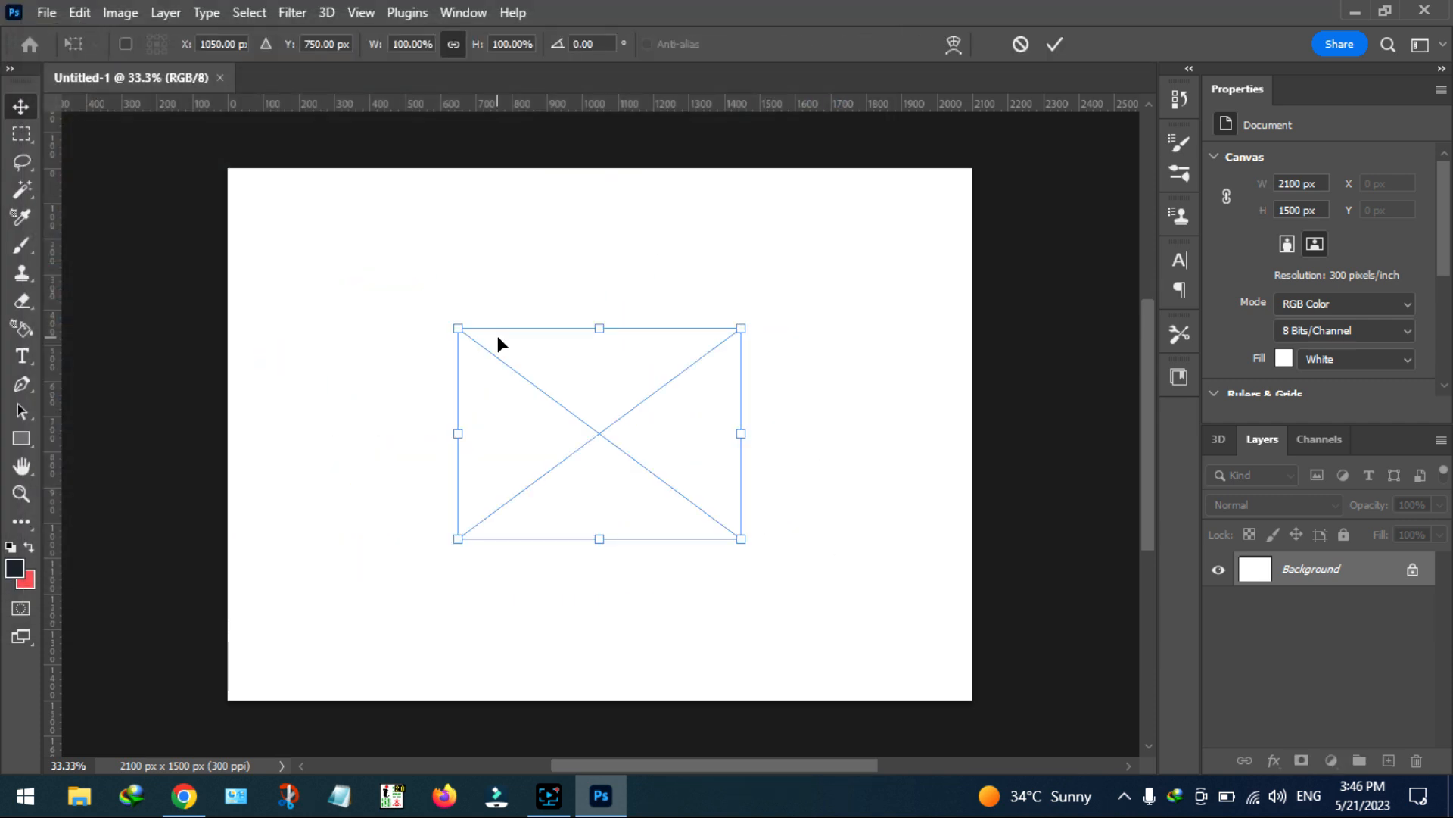
drag(453, 324, 223, 178)
drag(343, 221, 201, 161)
drag(728, 551, 1076, 731)
key(Return)
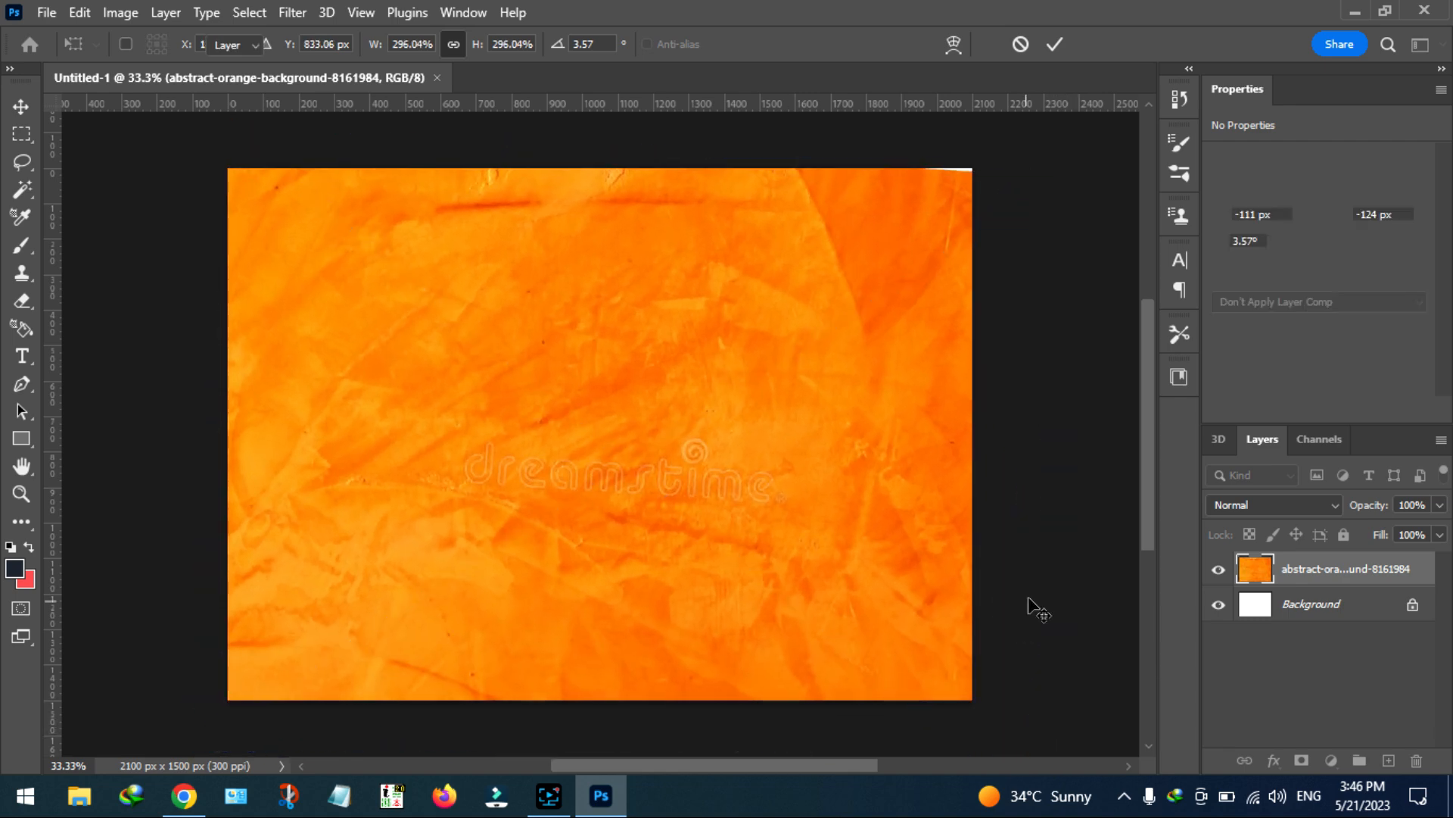
Rasterize the orange background layer and set up the Clone Stamp with a 114 px brush and raised hardness
right_click(1307, 569)
click(1072, 444)
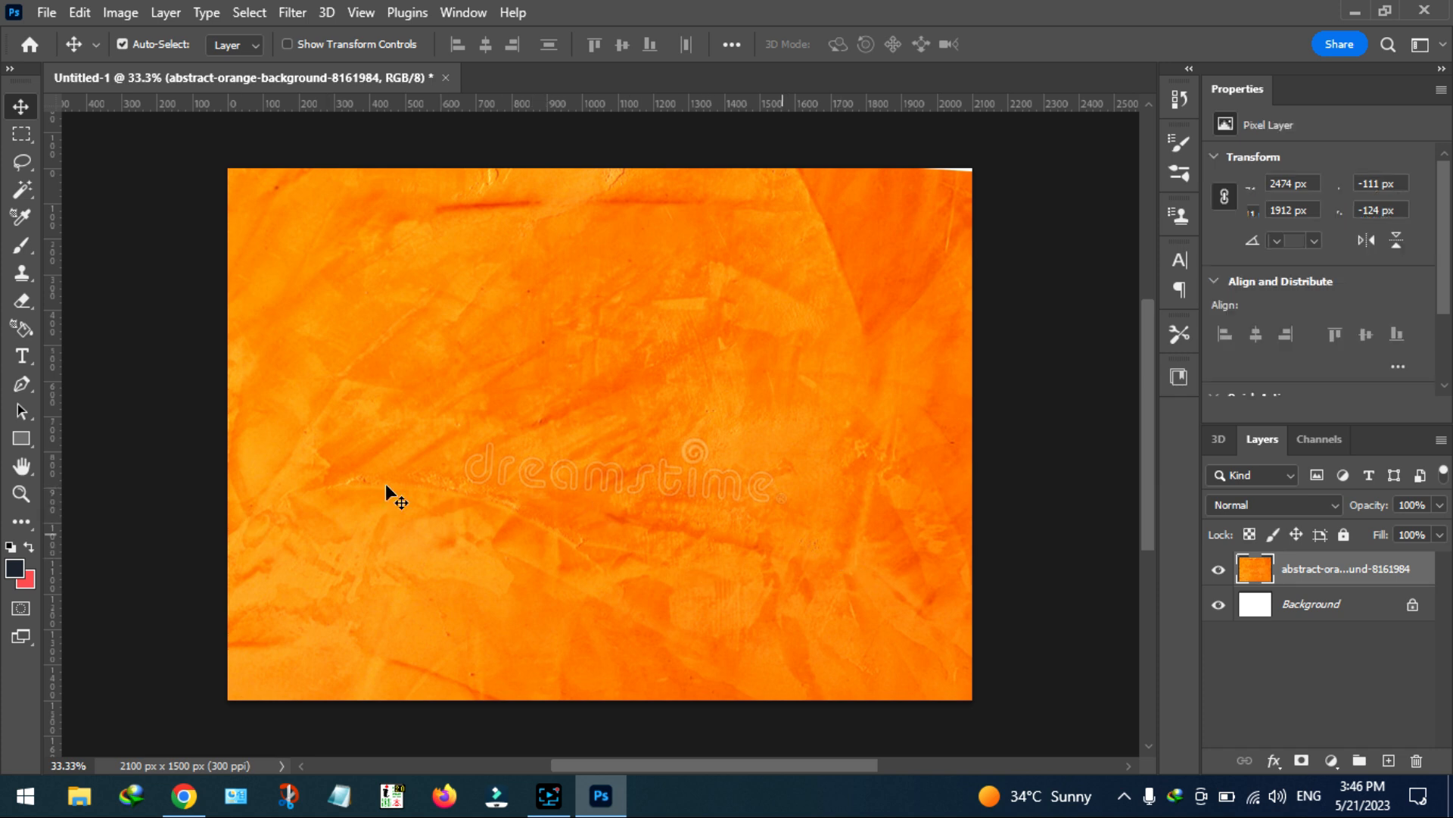
click(15, 277)
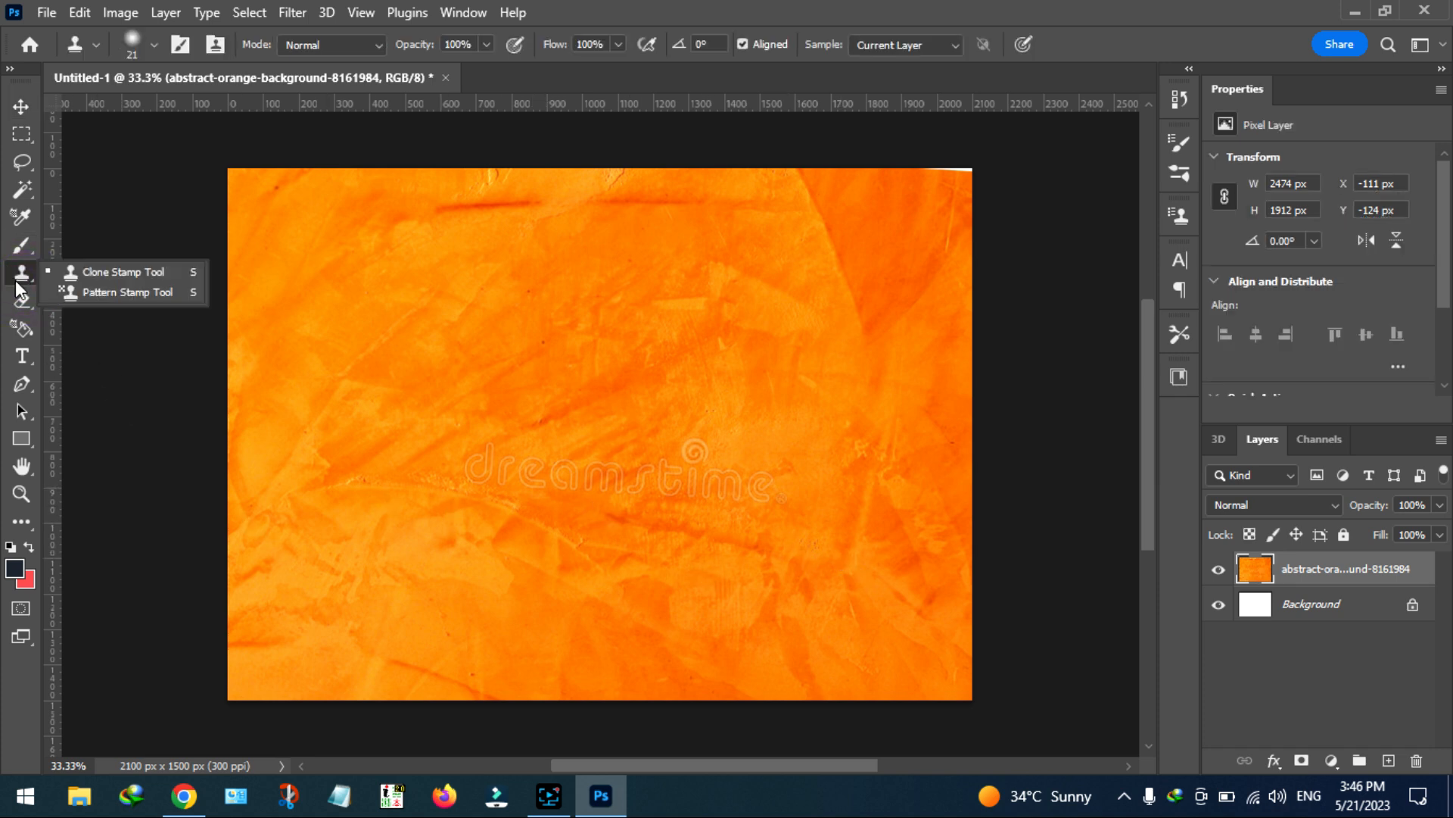
click(23, 282)
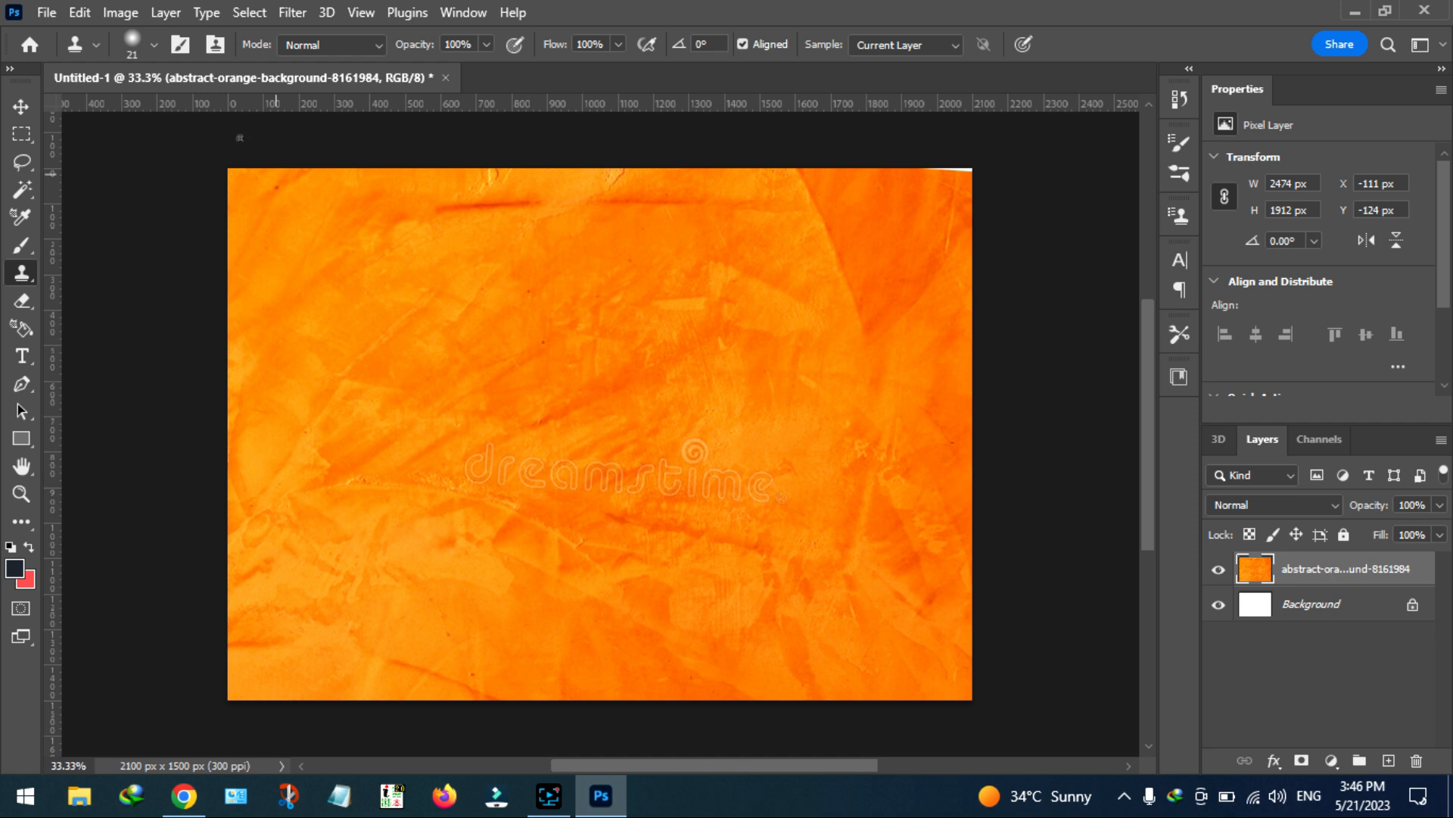
click(150, 47)
click(193, 111)
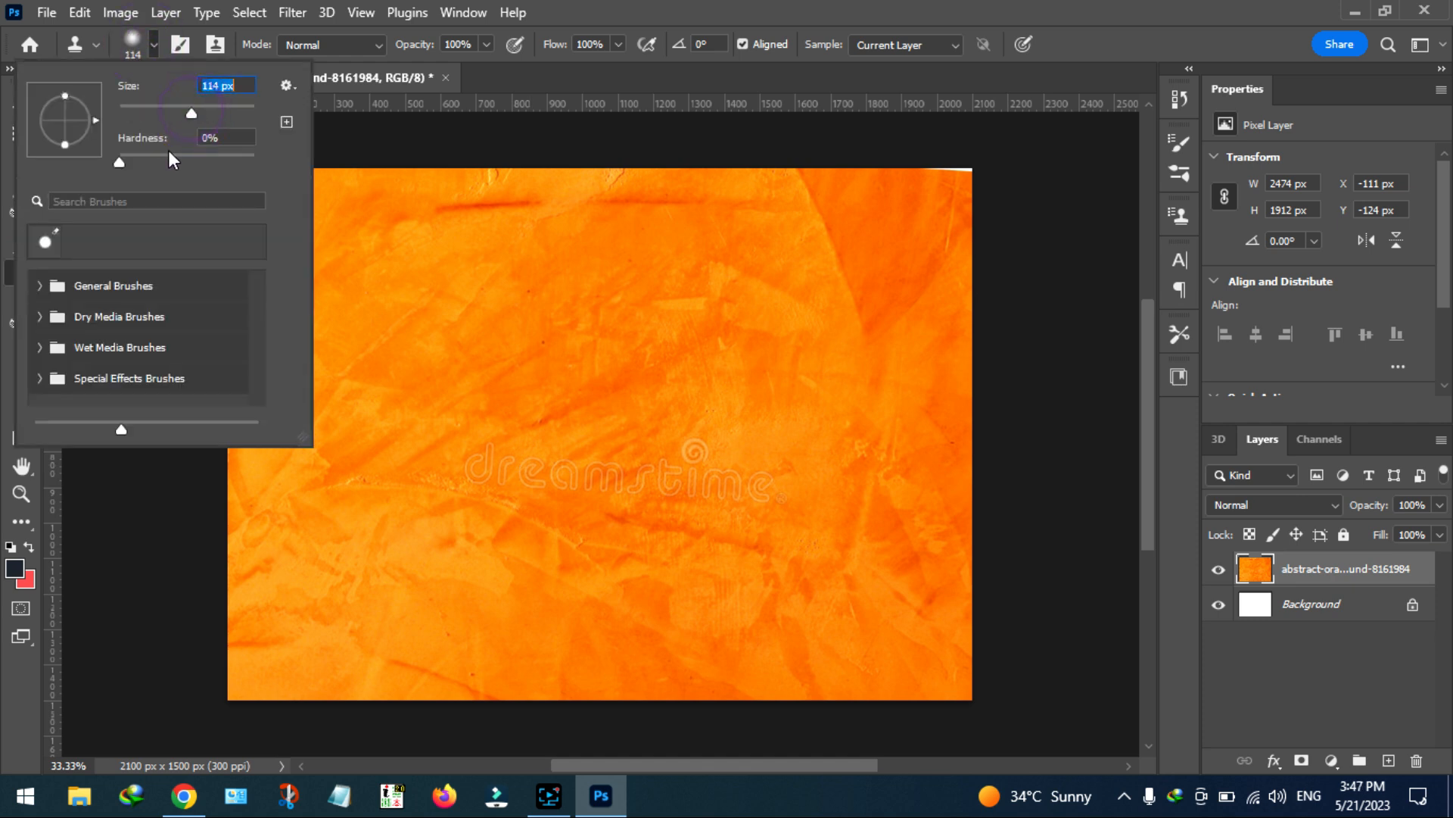
drag(185, 151, 214, 154)
click(367, 196)
click(706, 323)
click(548, 398)
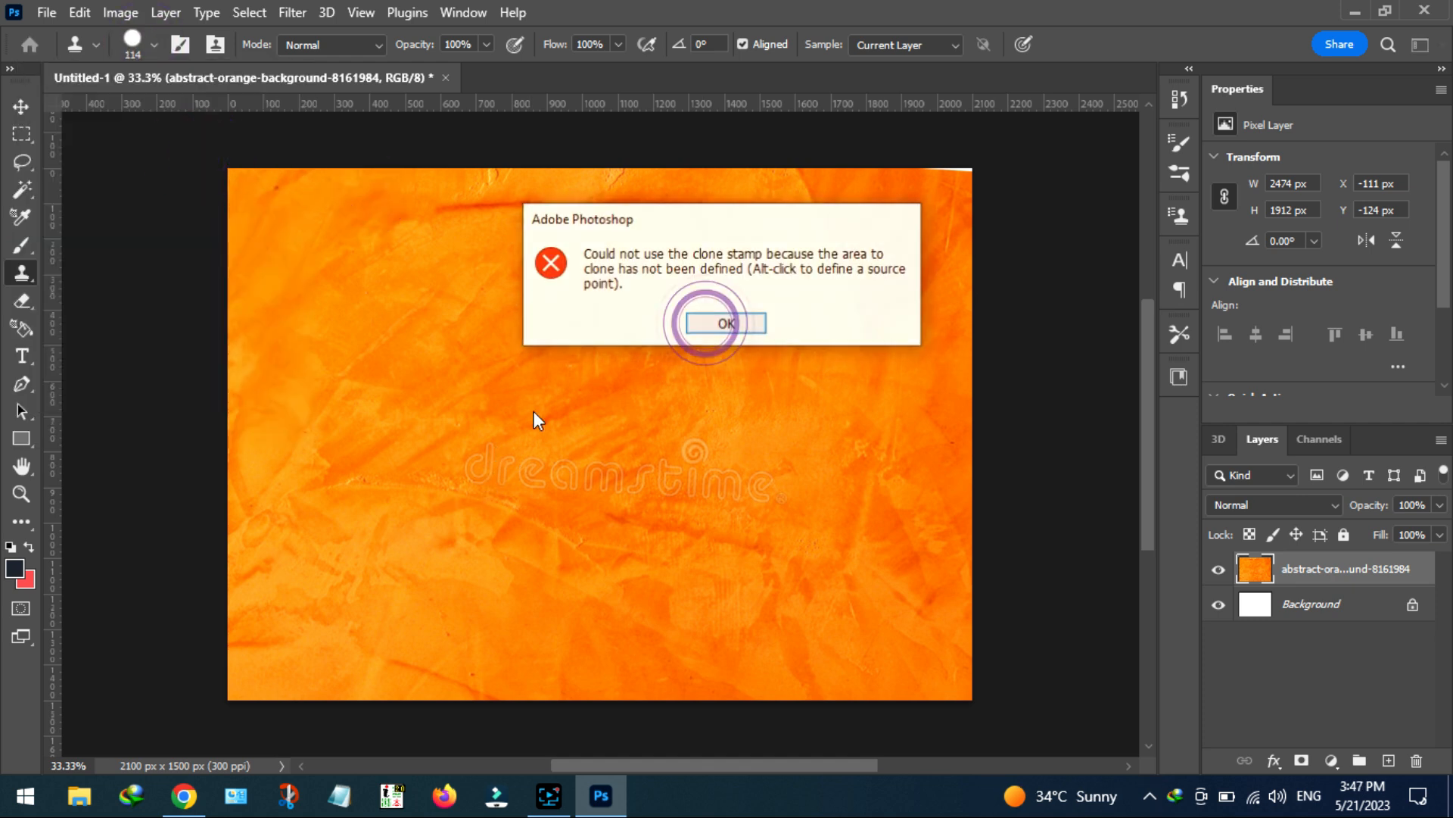
click(740, 324)
click(752, 329)
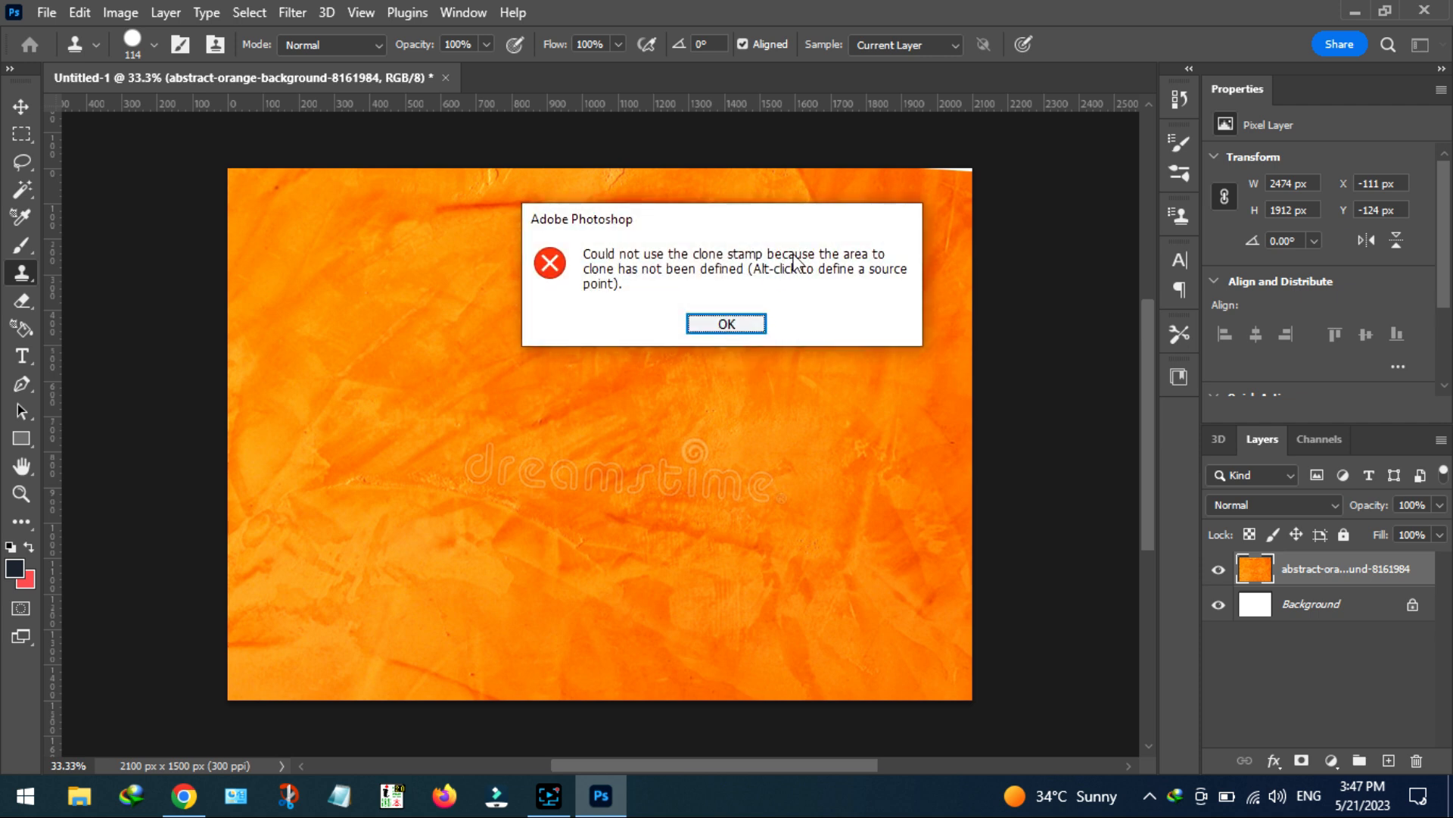
click(715, 323)
Clone clean orange texture over the dreamstime watermark, and shift the layer up to Y -136 px to cover the white corner
alt+click(659, 482)
alt+click(688, 313)
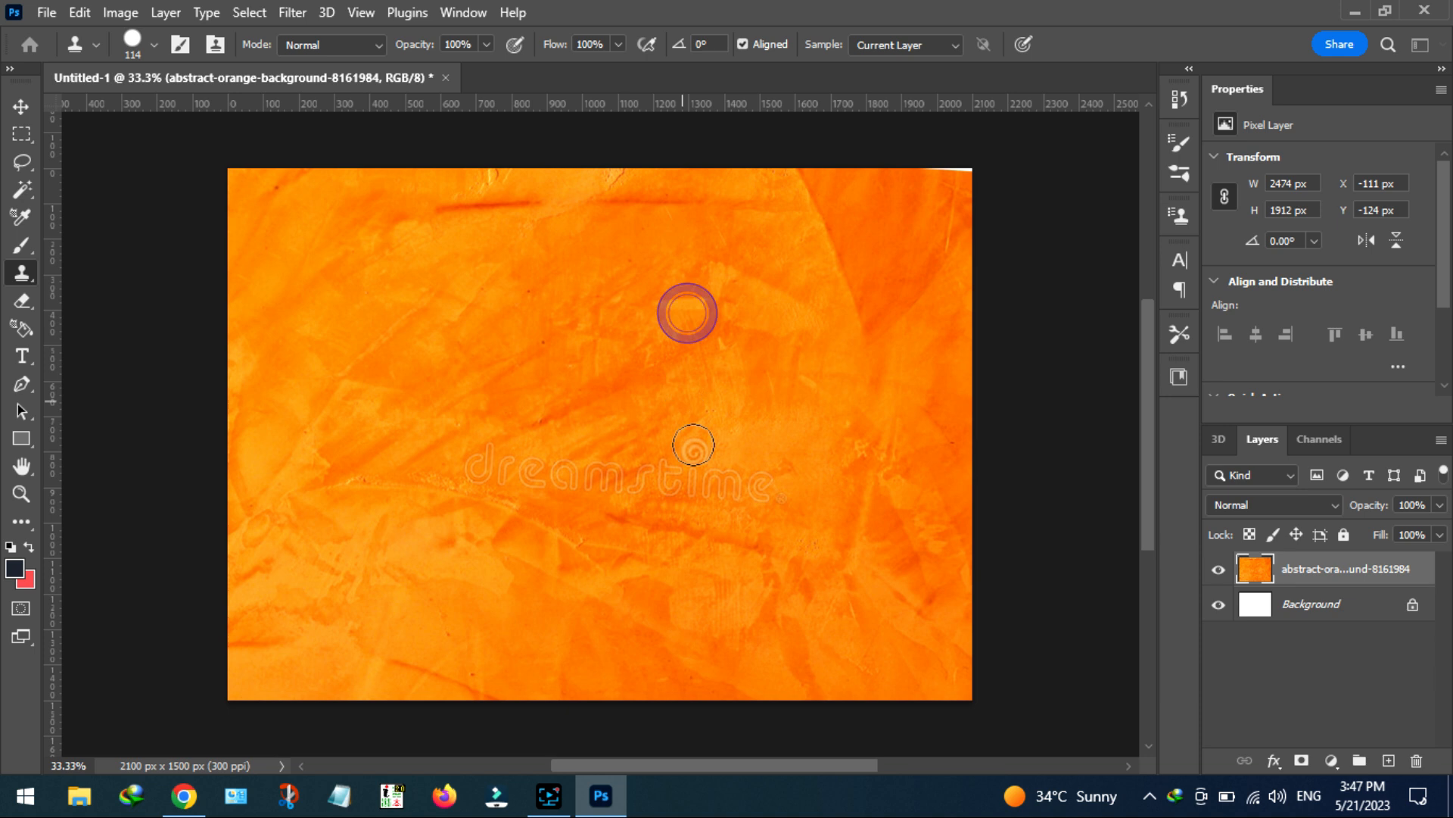
mouse_move(767, 492)
mouse_down()
mouse_move(688, 464)
mouse_move(474, 466)
mouse_move(535, 474)
mouse_up()
drag(731, 493, 688, 432)
alt+click(465, 249)
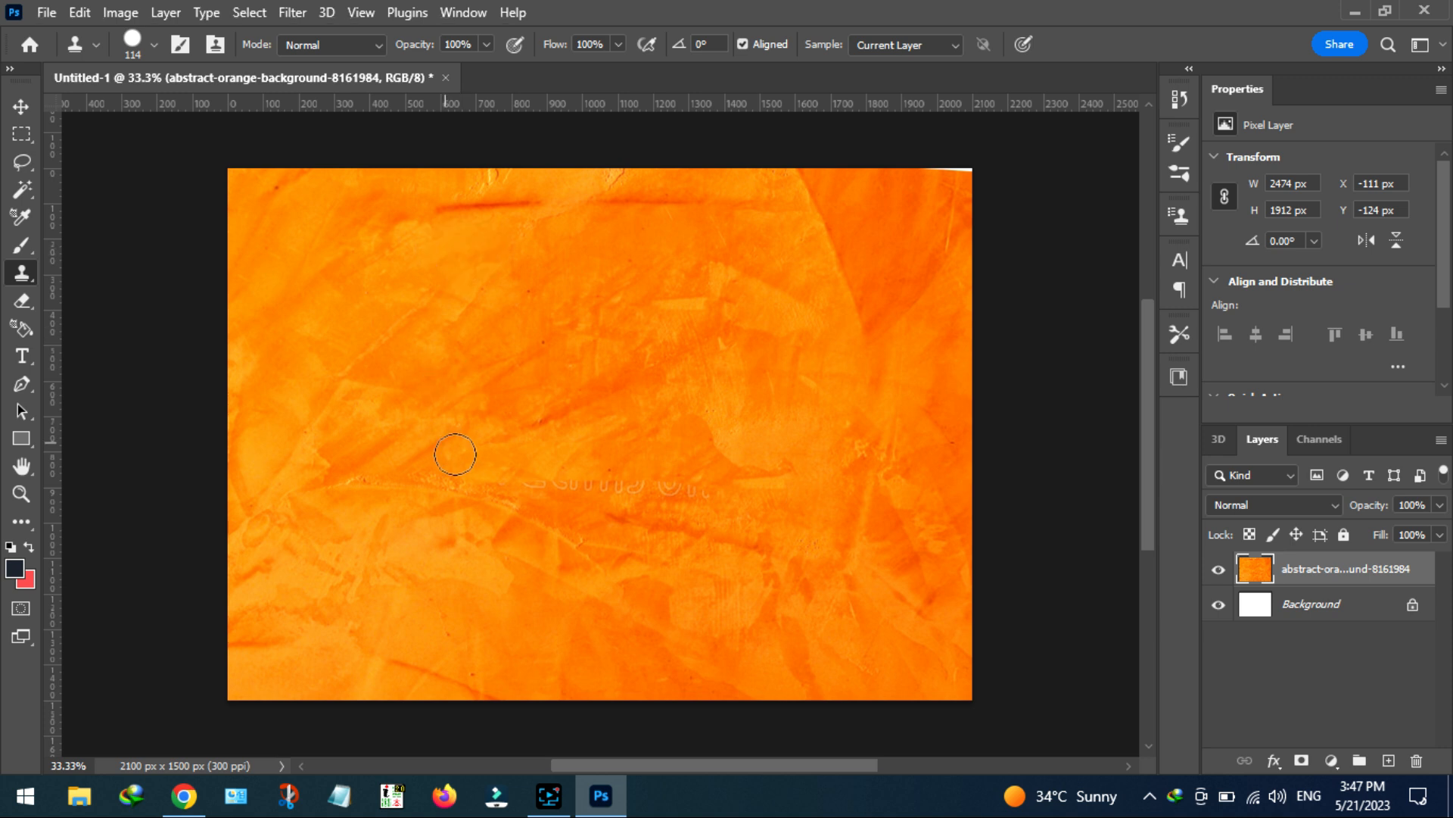
drag(578, 478, 740, 513)
click(710, 499)
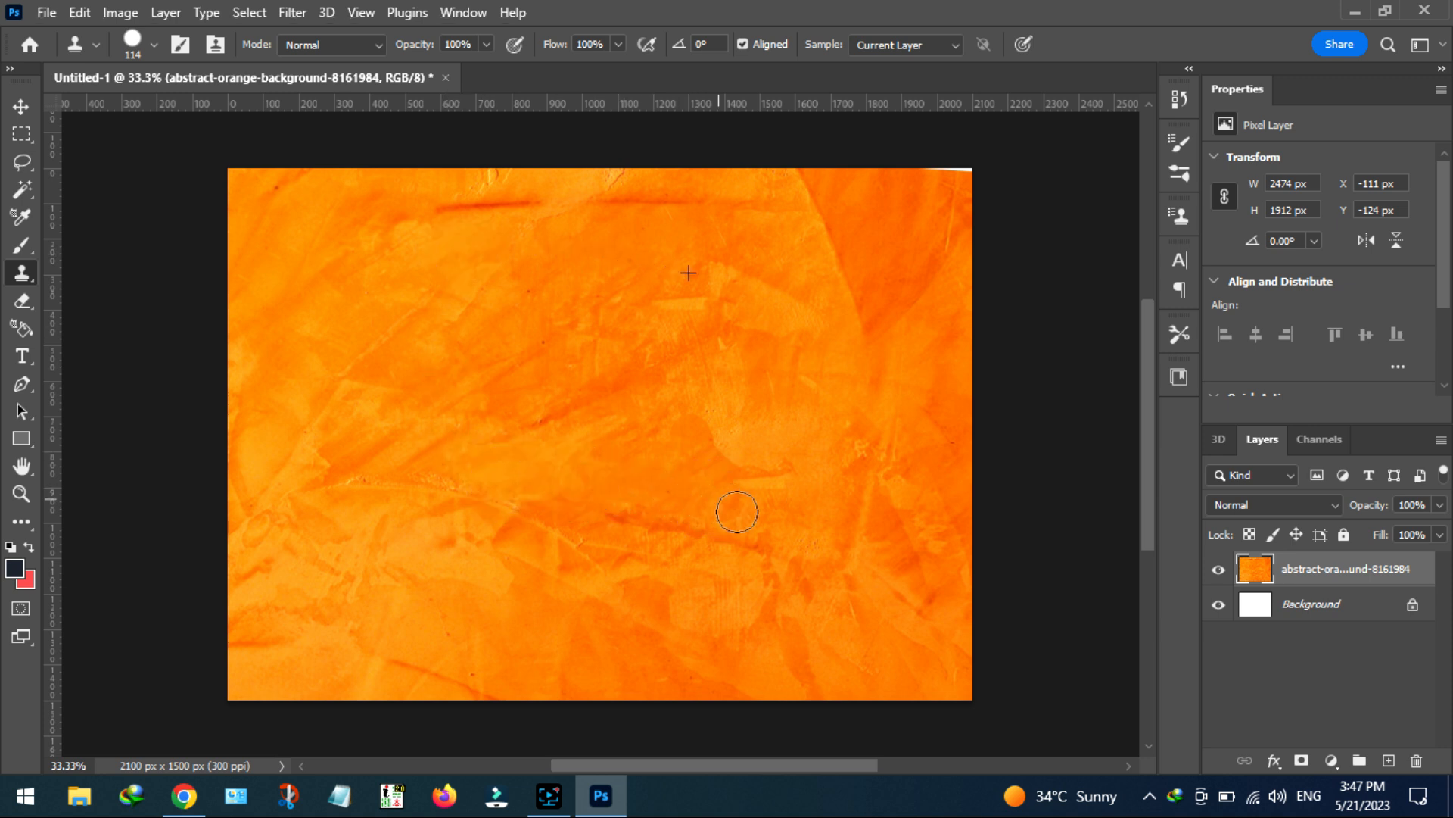
click(17, 108)
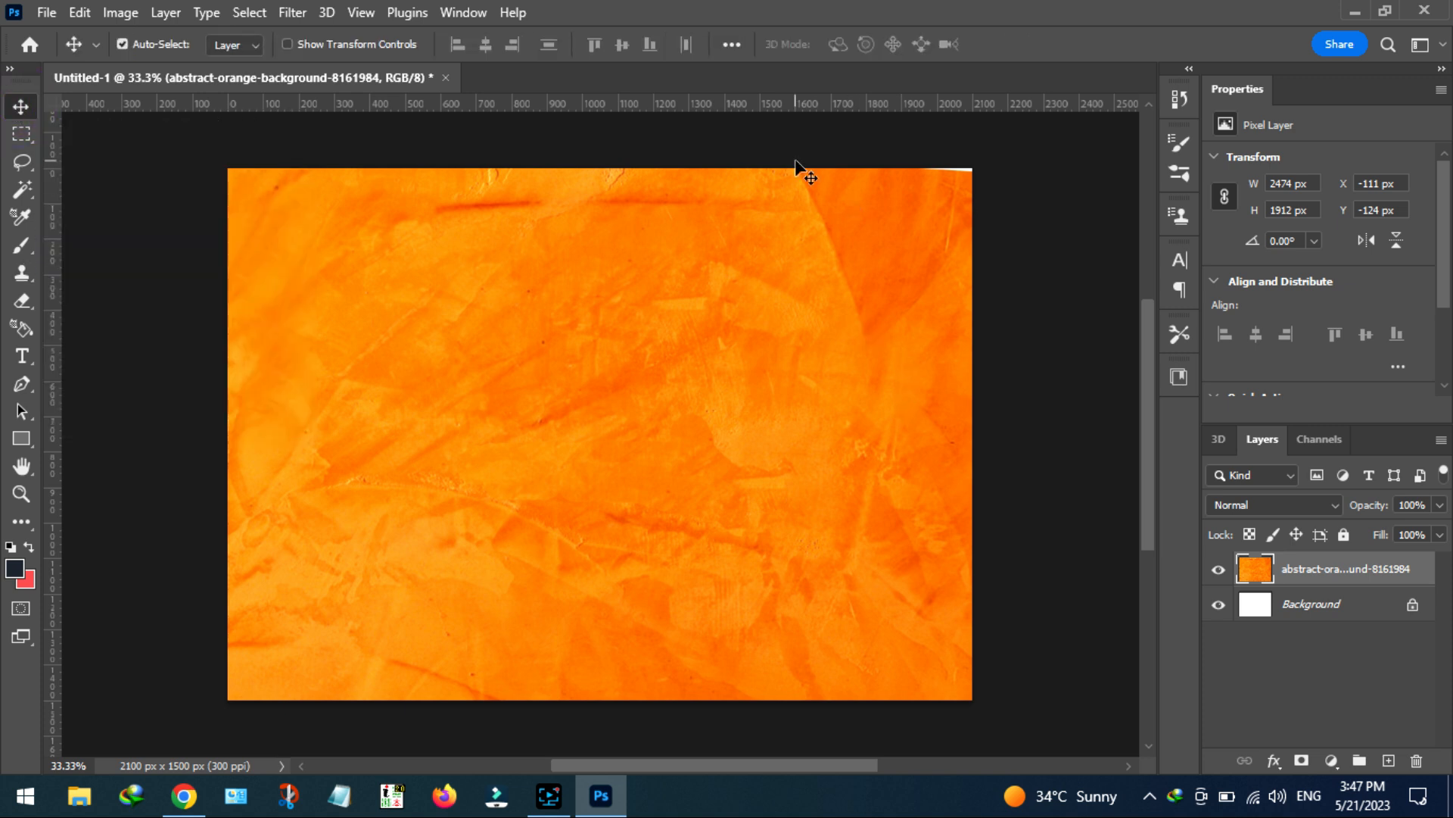
drag(818, 263, 817, 261)
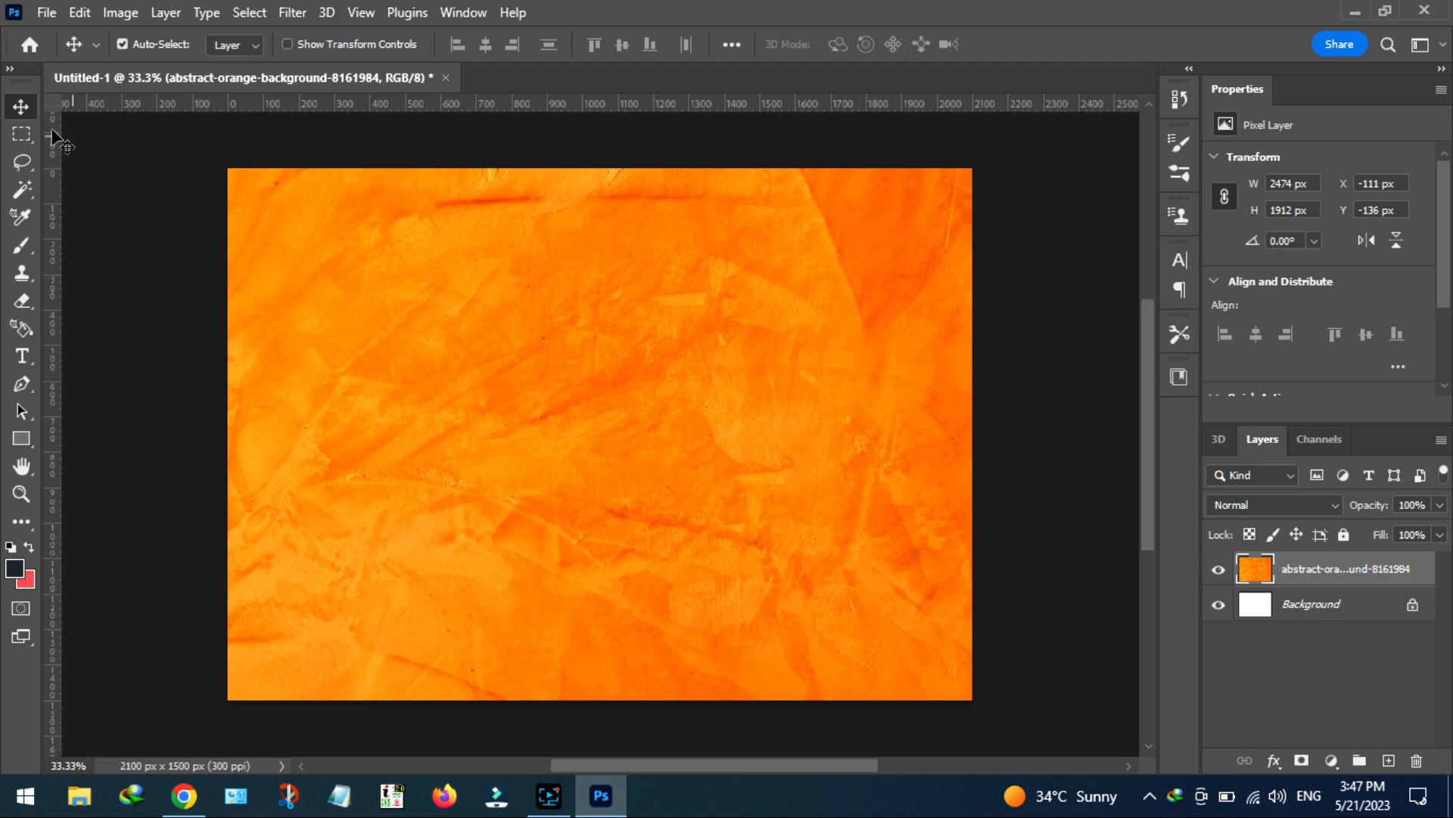
Embed the oranges image ezgif-4-2e865b4890 over the background and scale it down slightly to about 1457 px high
click(47, 13)
click(144, 426)
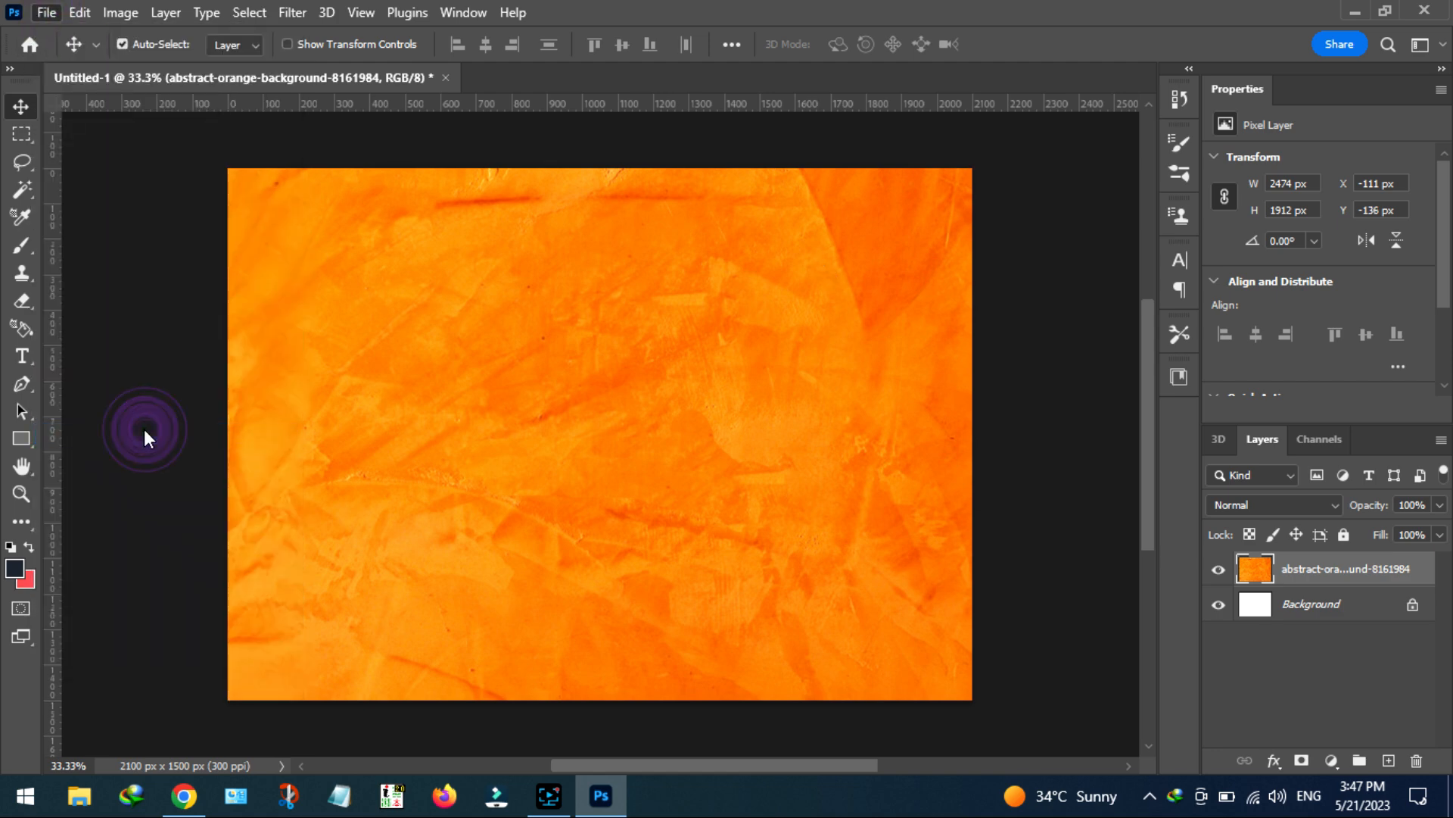
scroll(632, 511, down, 2)
double_click(634, 471)
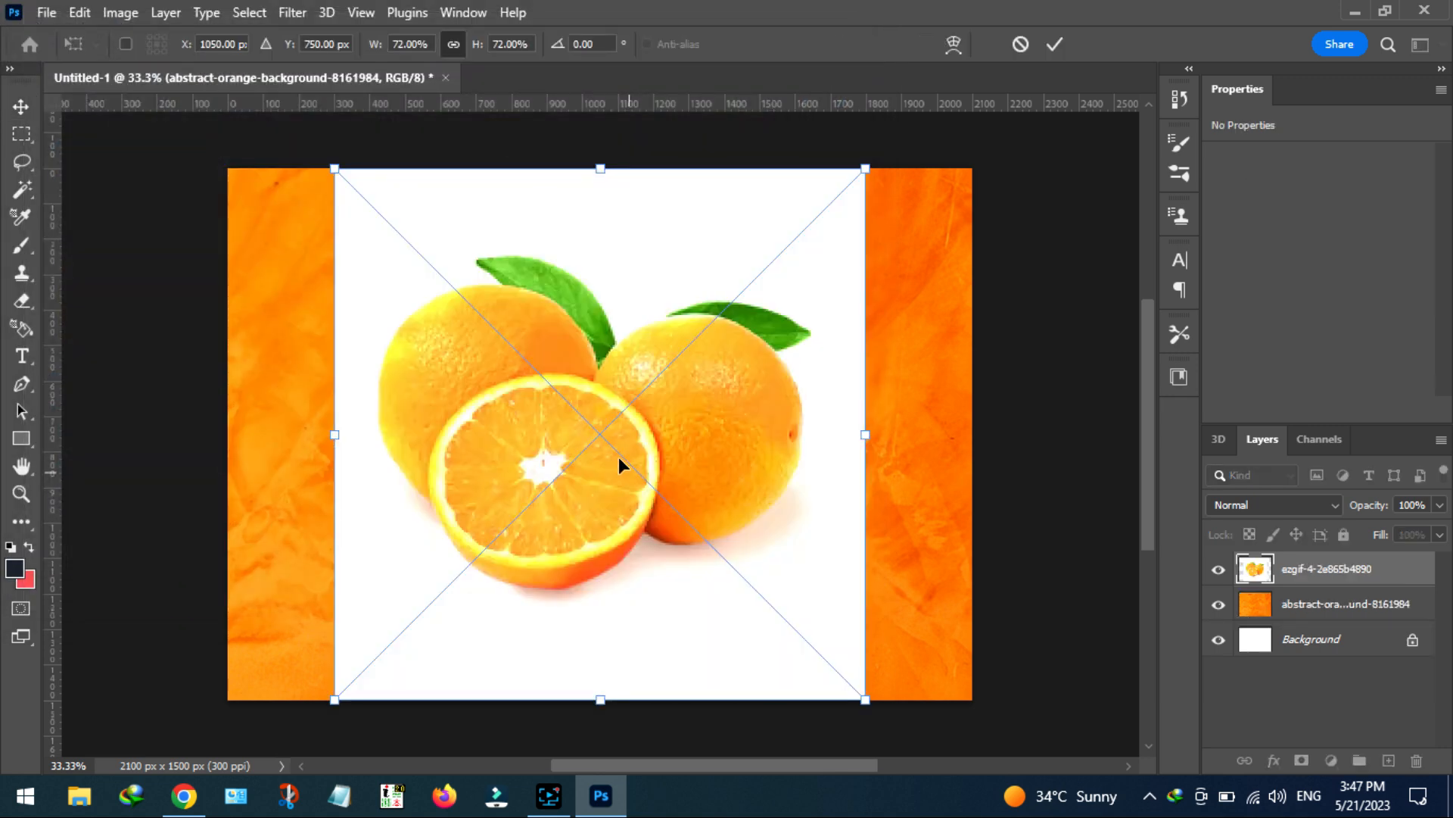
drag(867, 702, 849, 640)
key(Return)
Rasterize the oranges layer and delete the white backdrop around the fruit using an inverted subject selection
right_click(1320, 575)
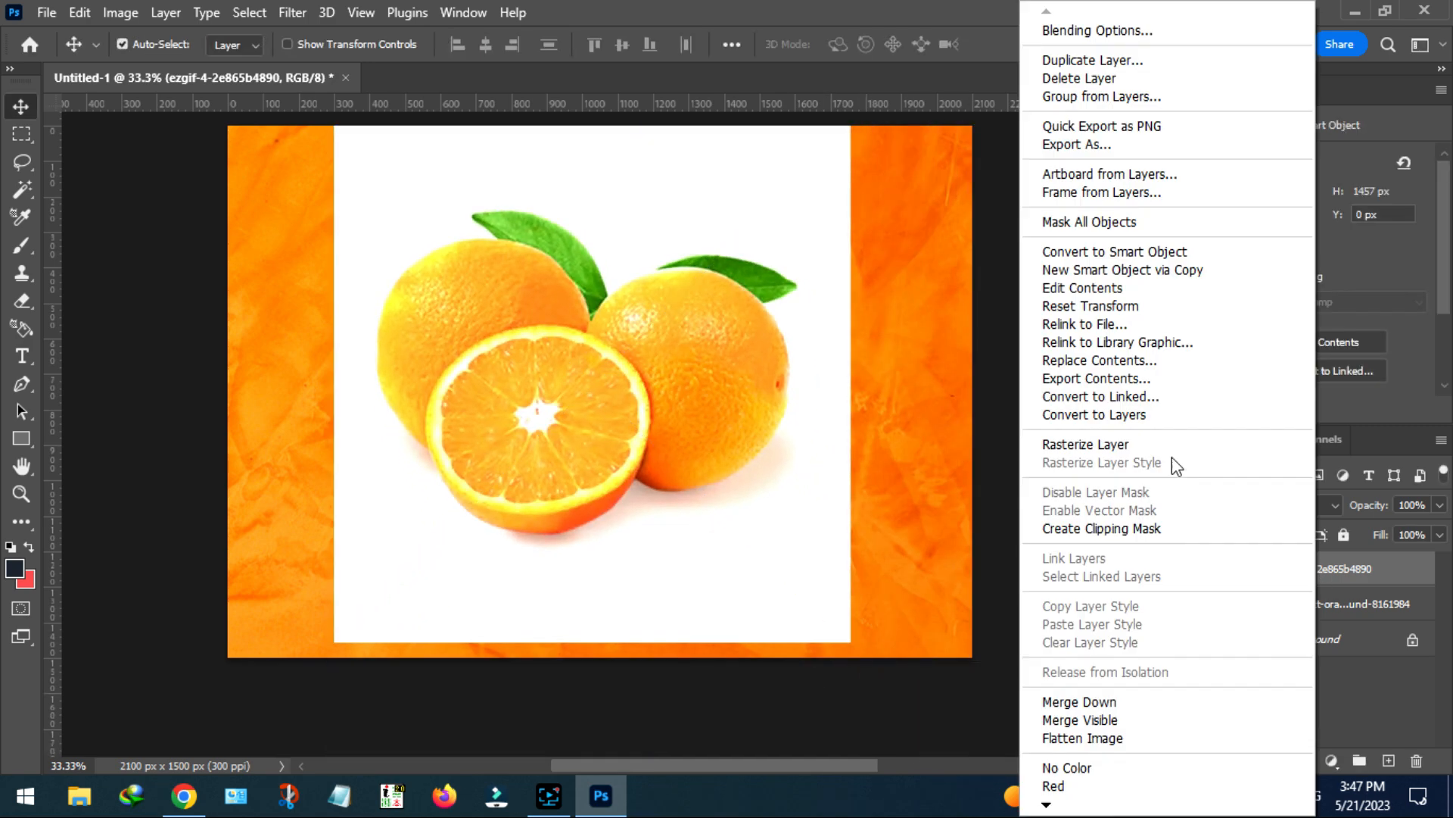
click(1112, 440)
click(22, 190)
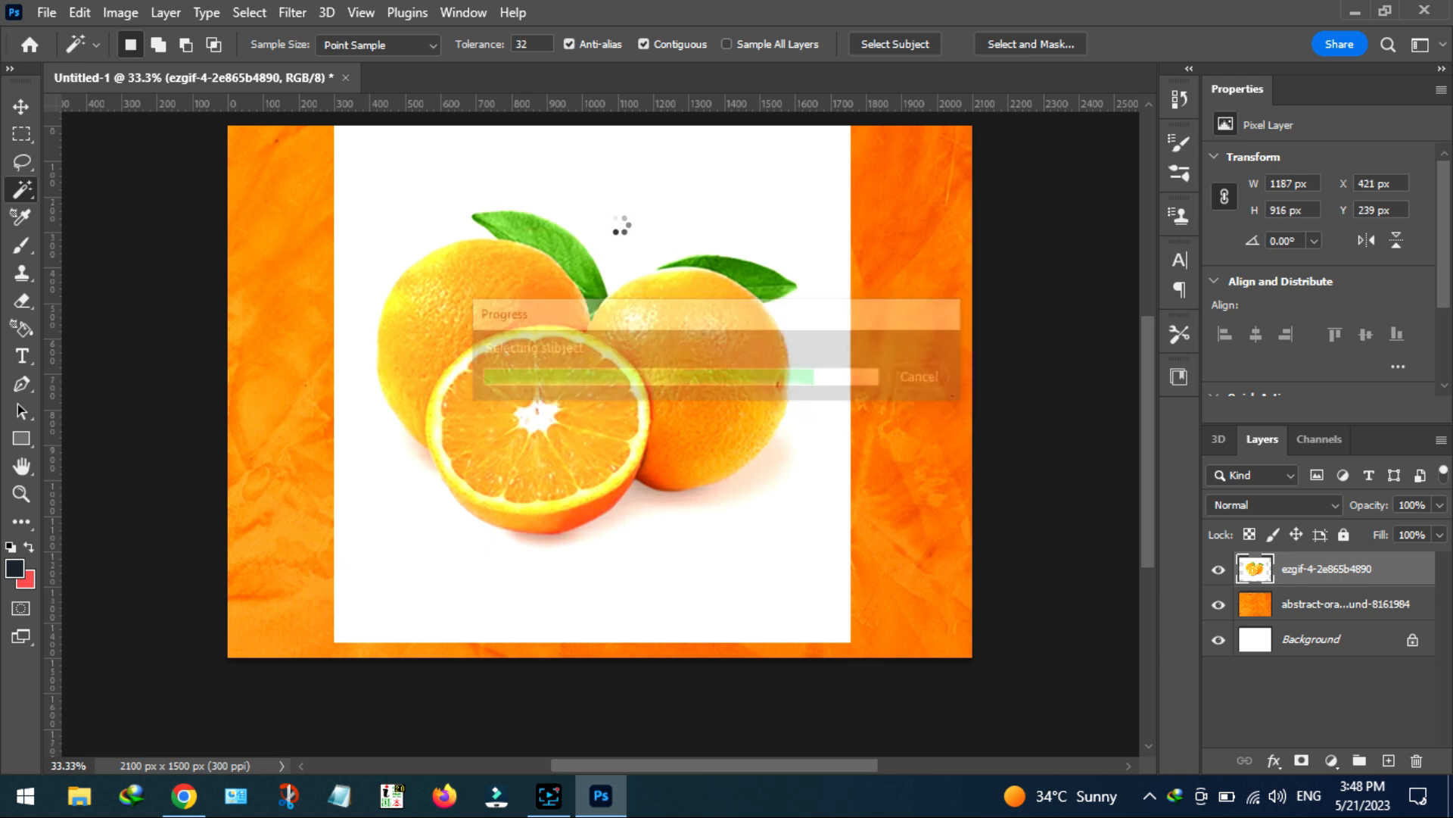
key(ctrl+shift+i)
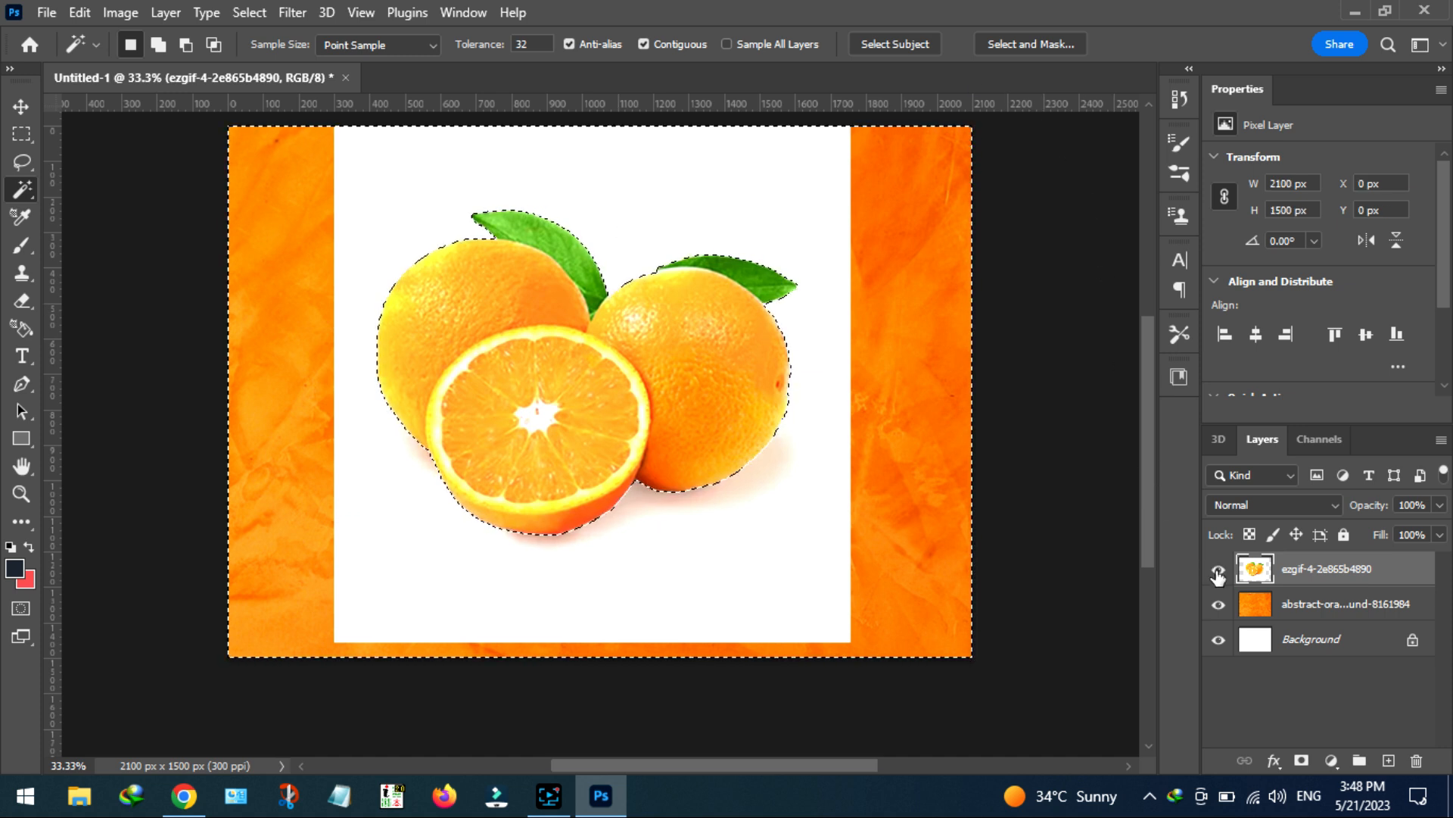
key(Delete)
key(ctrl+d)
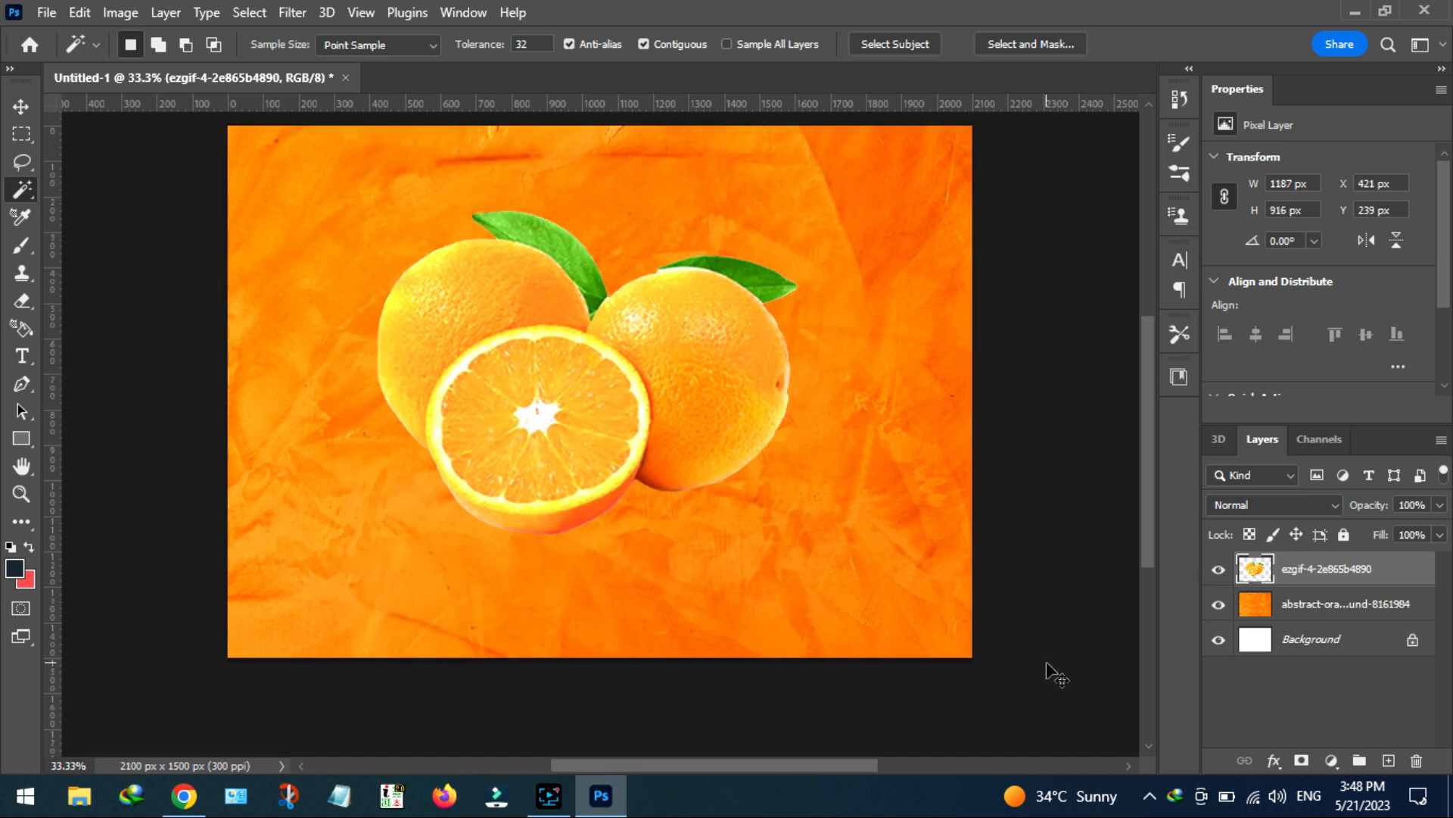
Lower the opacity of the abstract orange background layer to 70%
key(v)
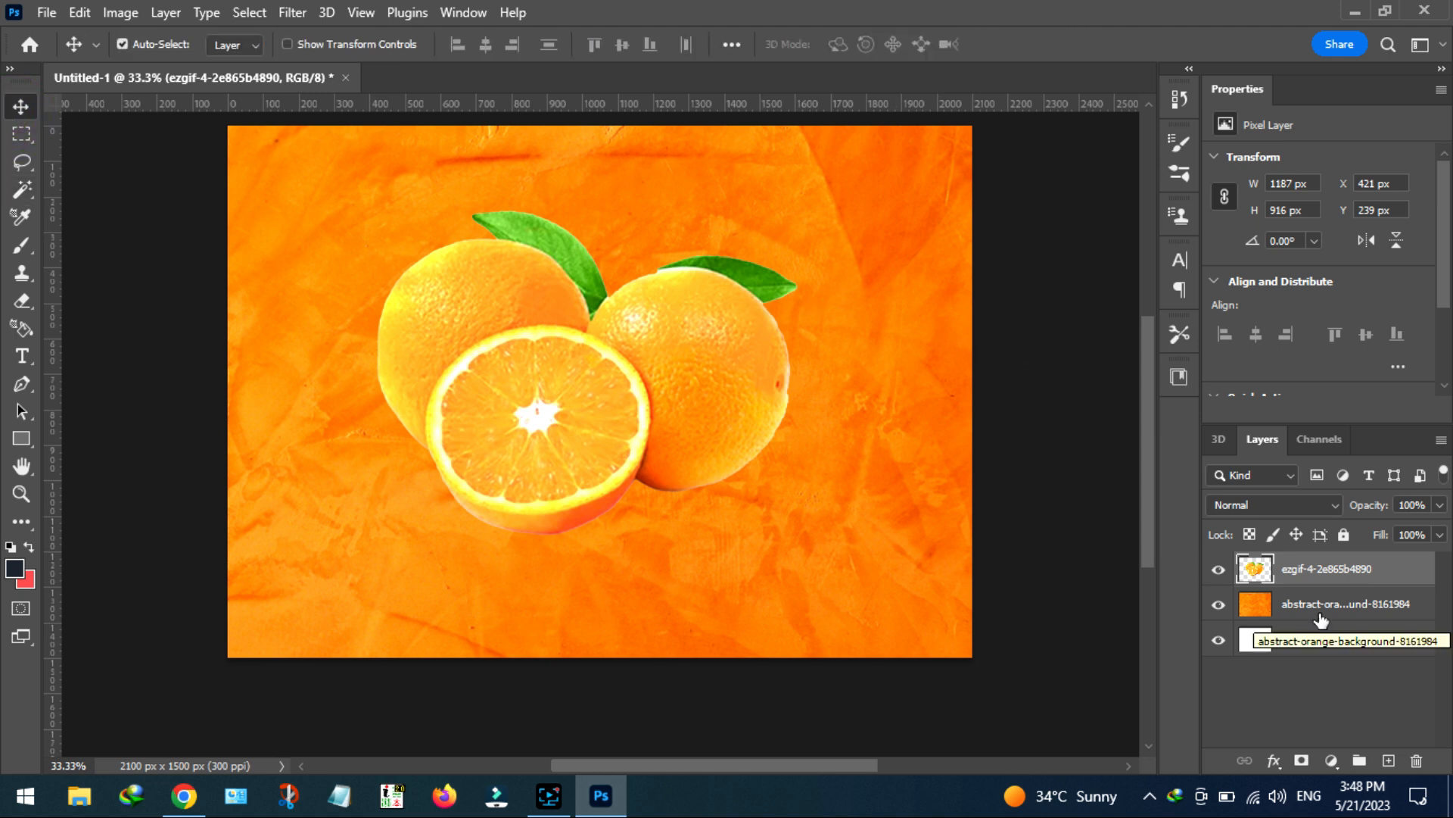
click(1324, 604)
click(1440, 505)
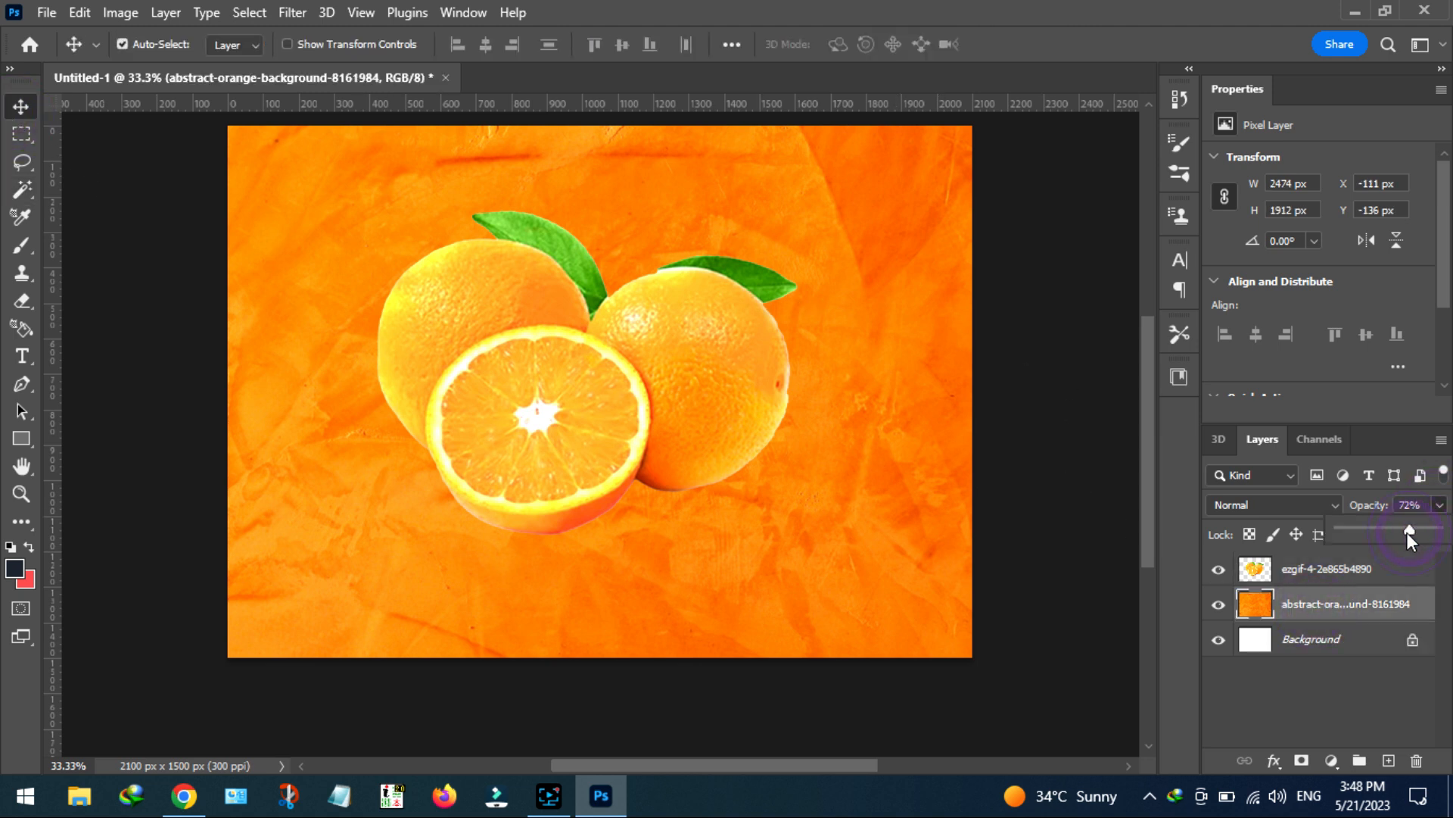
drag(1418, 533, 1422, 534)
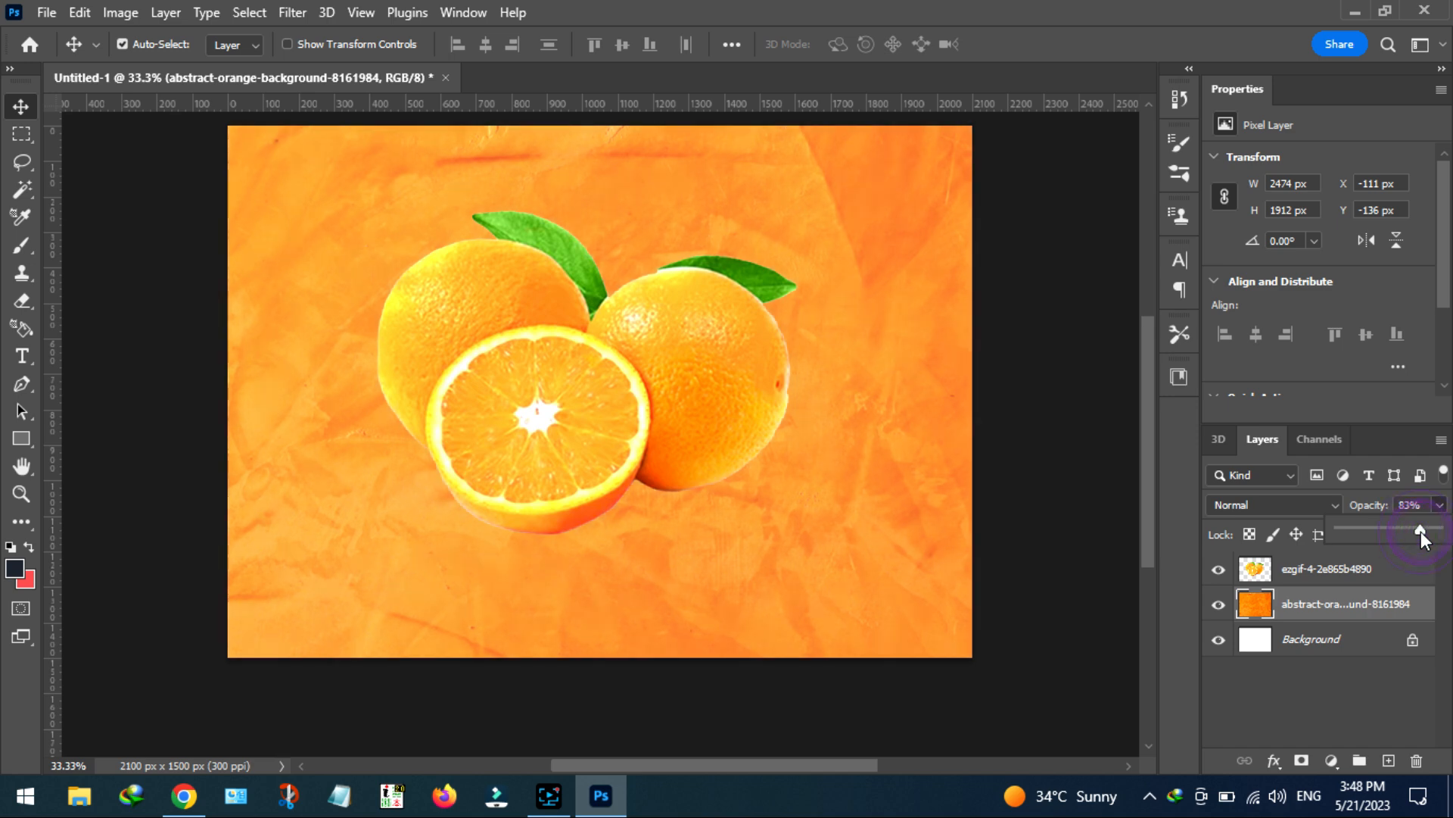
click(1391, 528)
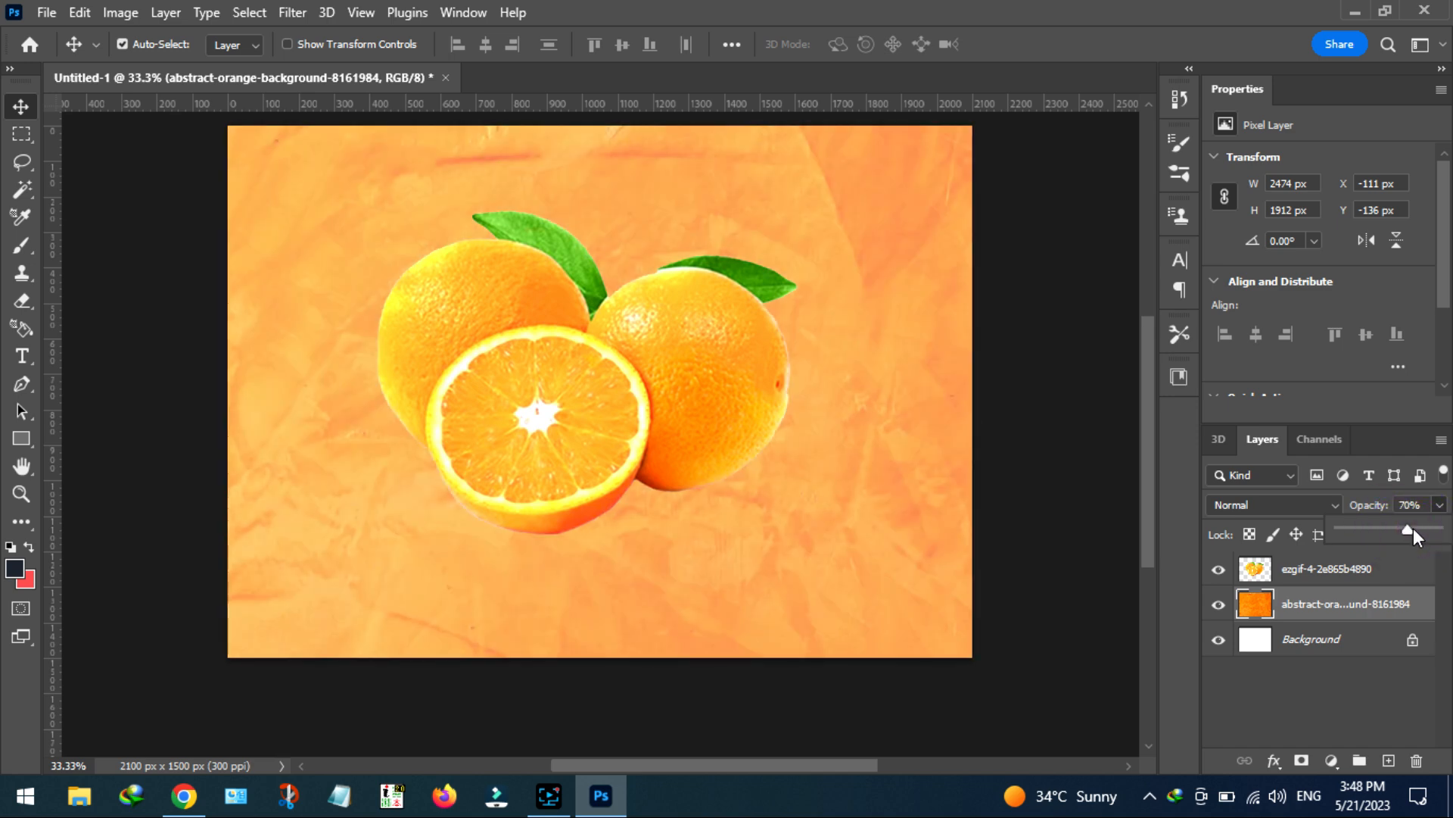
Cut the inner flesh out of the halved orange on the oranges layer, using Quick Selection with a 53 px brush
click(548, 352)
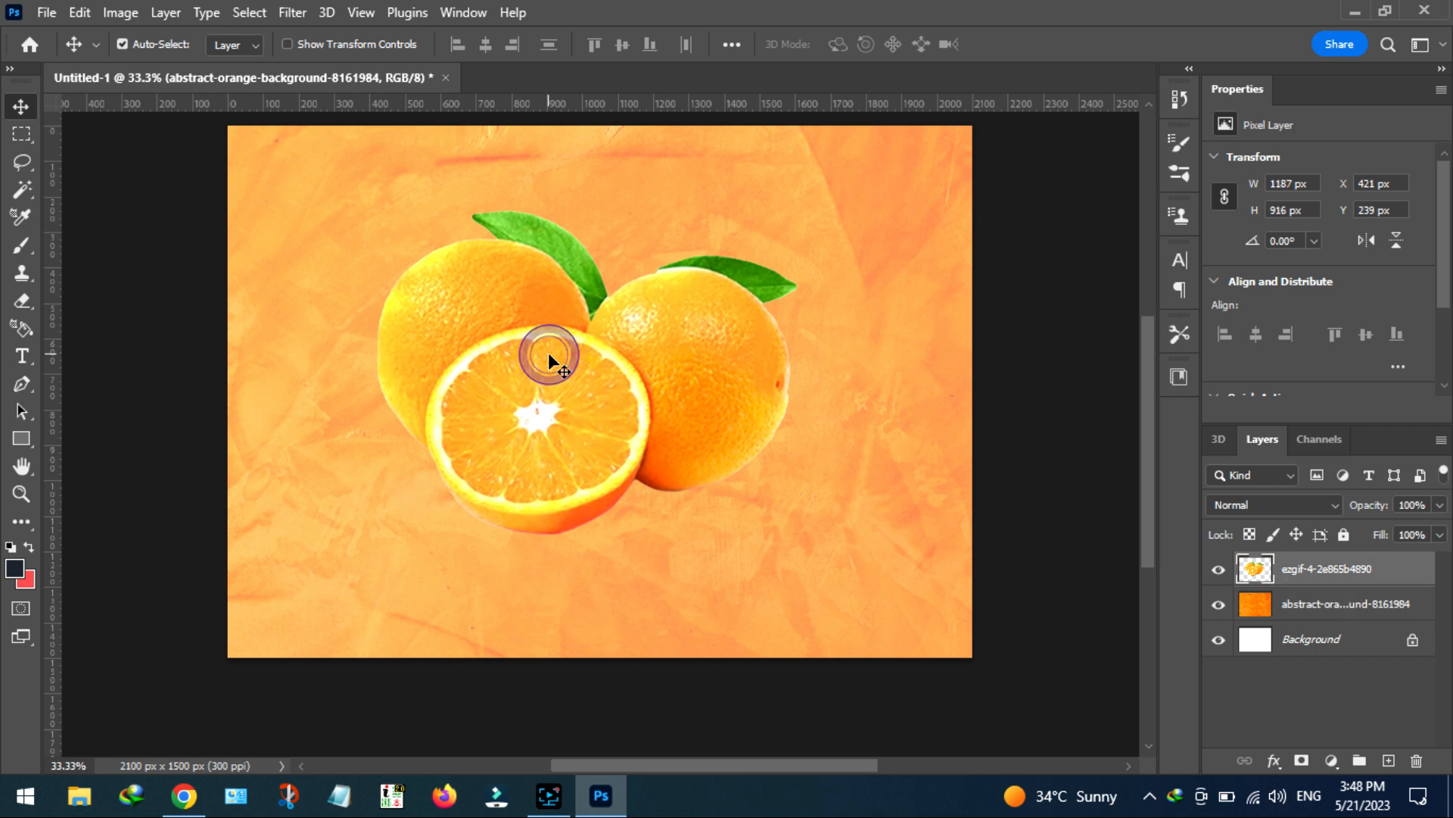
click(19, 194)
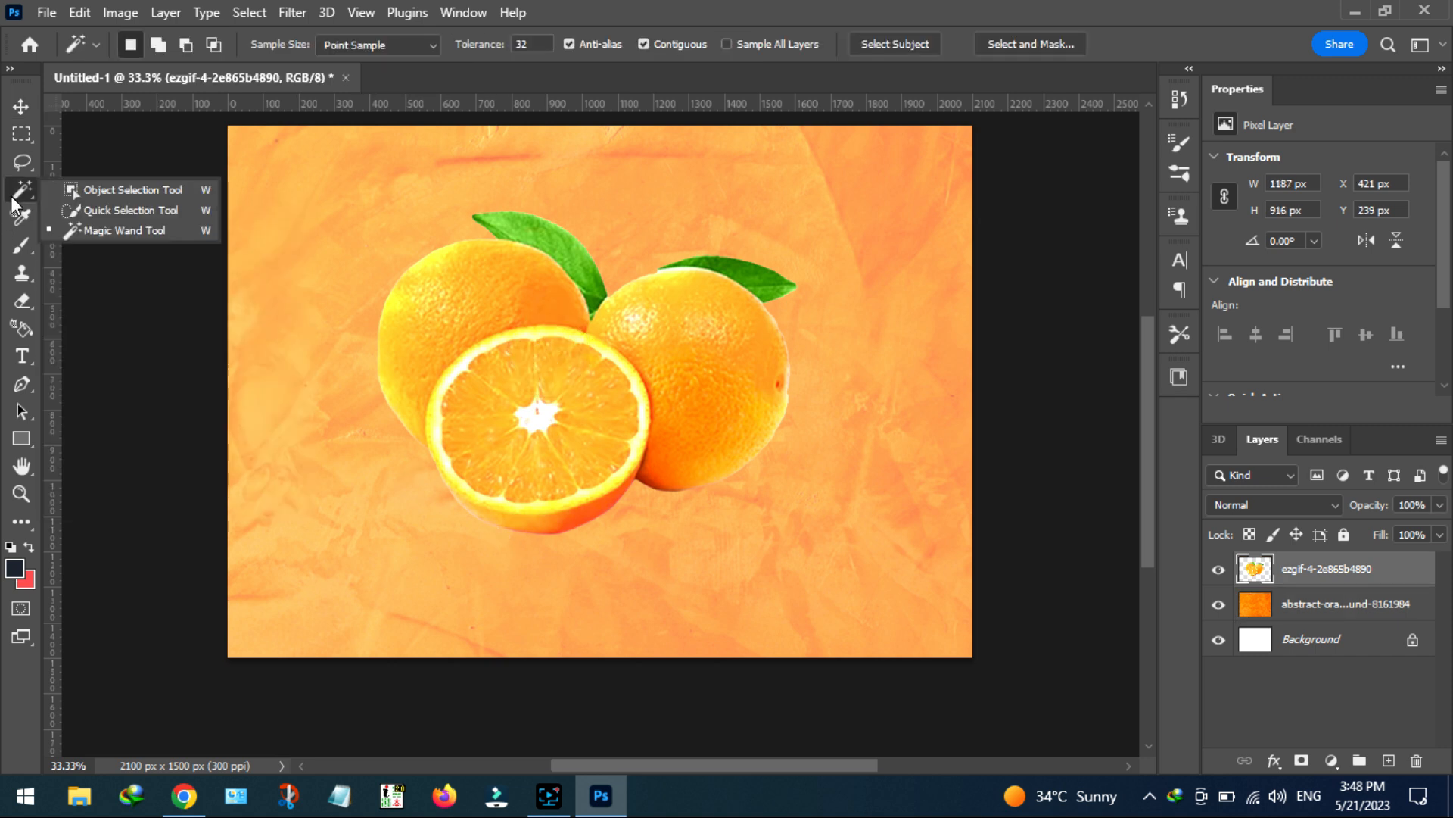
click(119, 204)
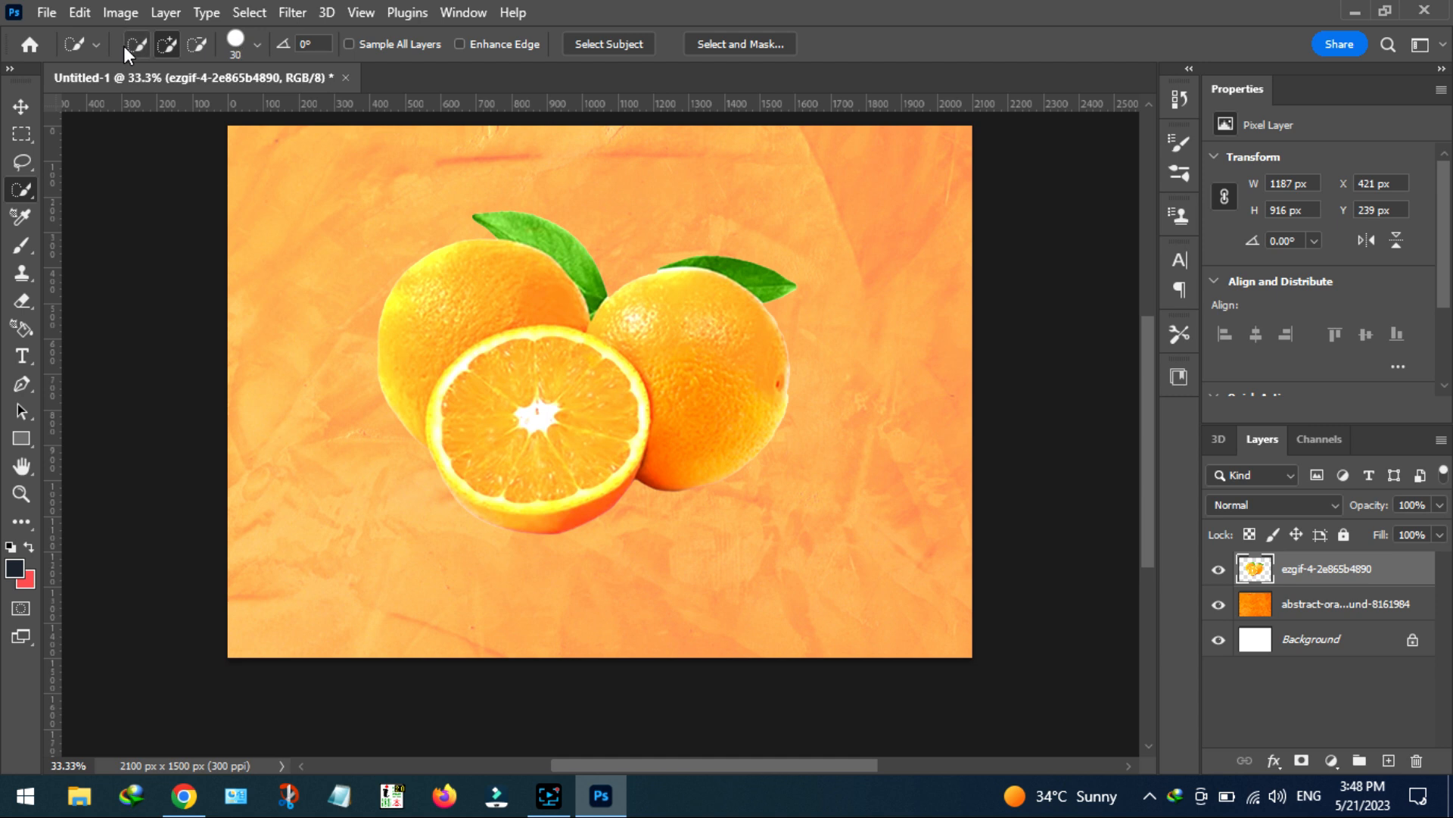
click(236, 42)
drag(191, 98, 200, 98)
click(492, 382)
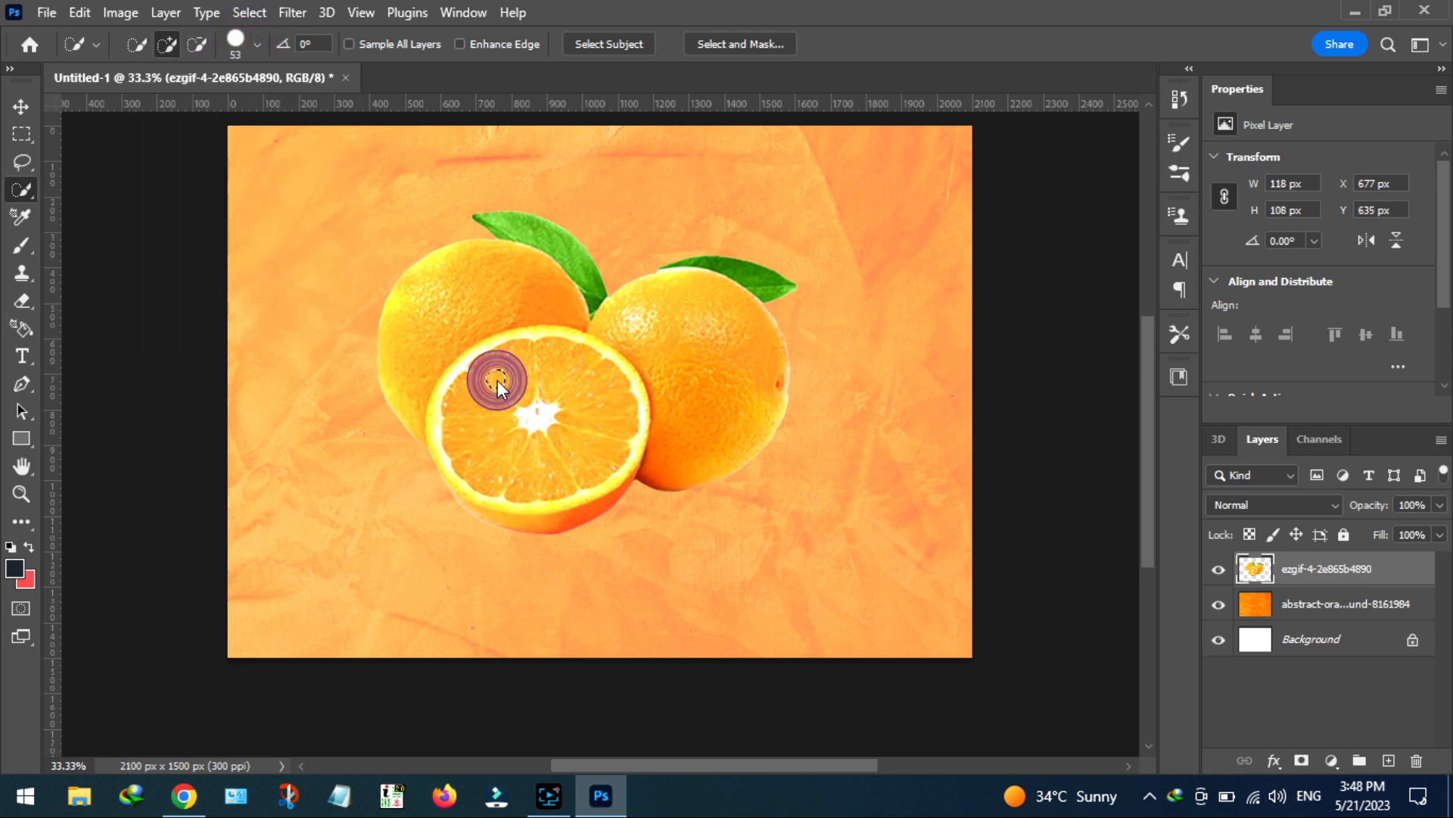
mouse_move(525, 386)
mouse_down()
mouse_move(578, 412)
mouse_move(579, 464)
mouse_up()
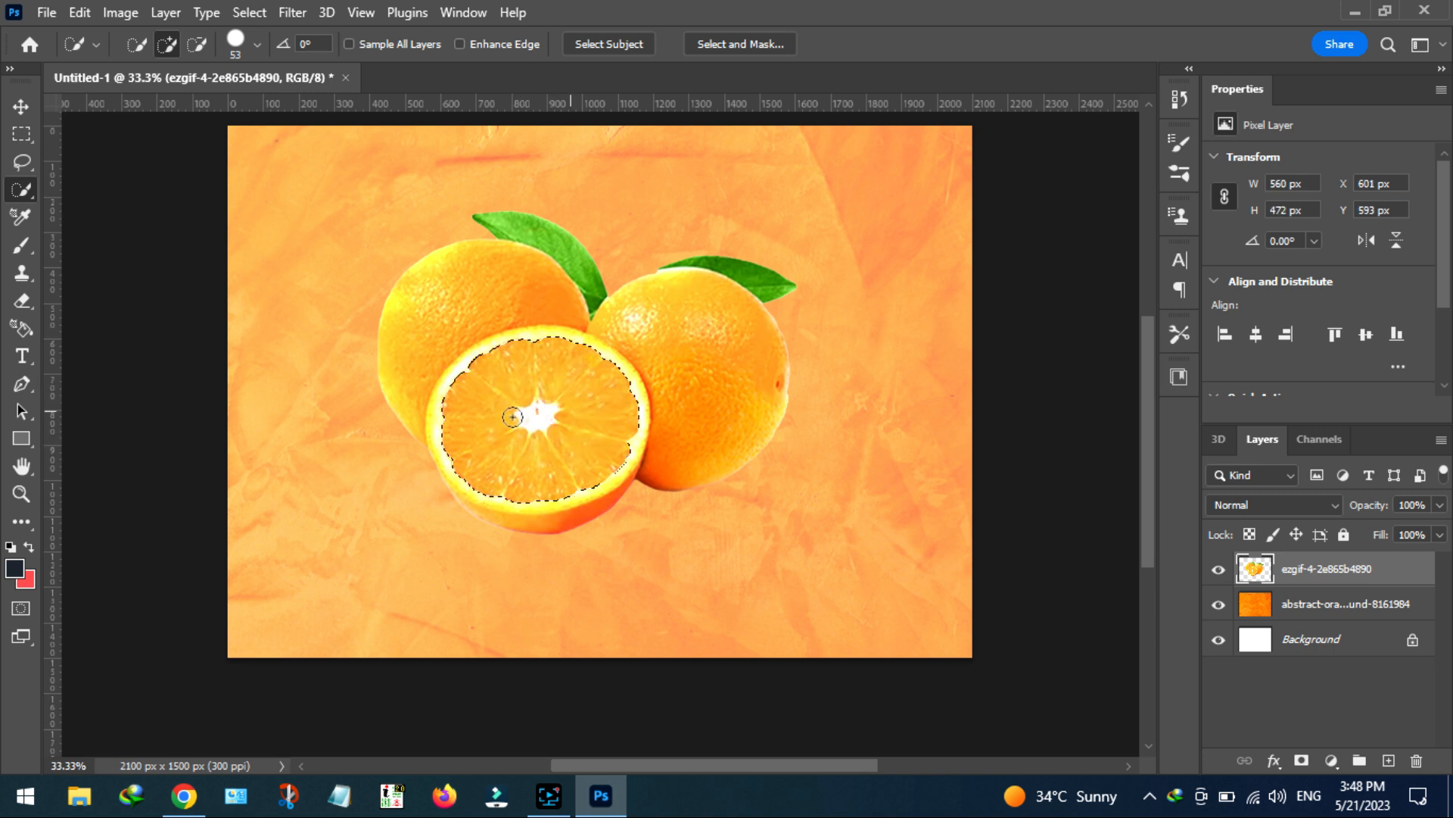
key(Delete)
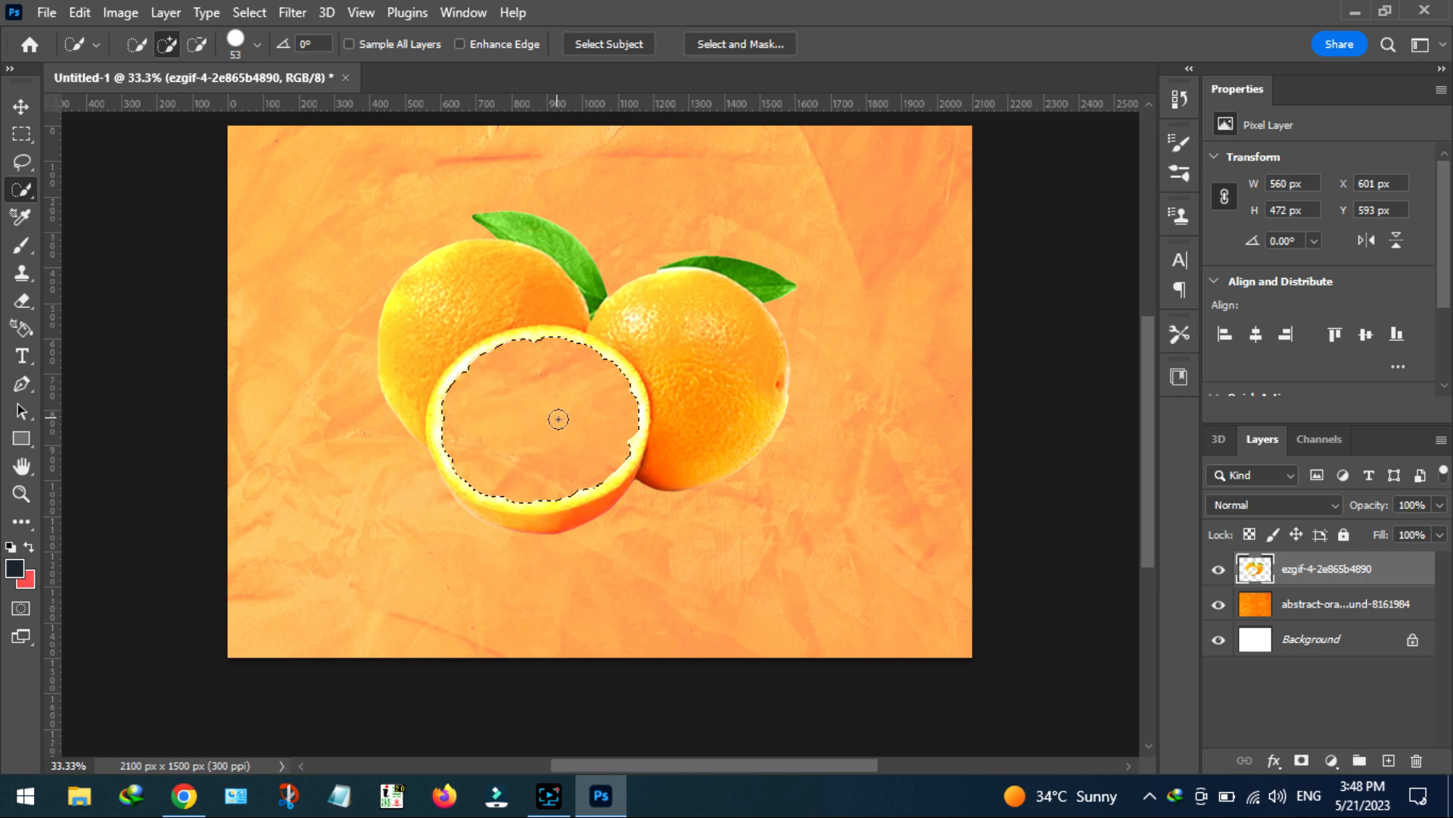
key(ctrl+d)
Embed the goldfish-swimming-water_103688-699 image from the Downloads folder at its default placement above the oranges
click(45, 12)
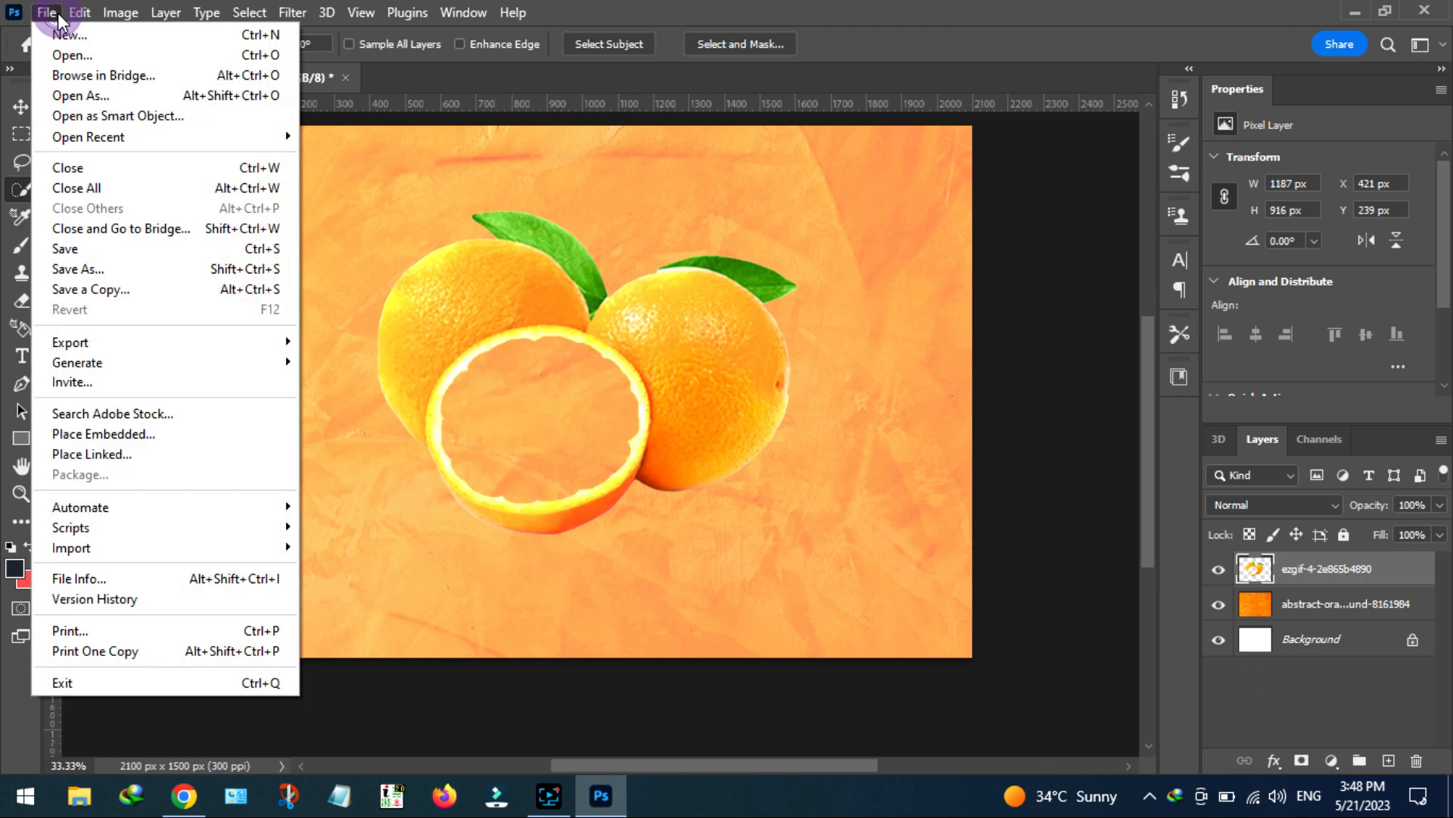
click(106, 424)
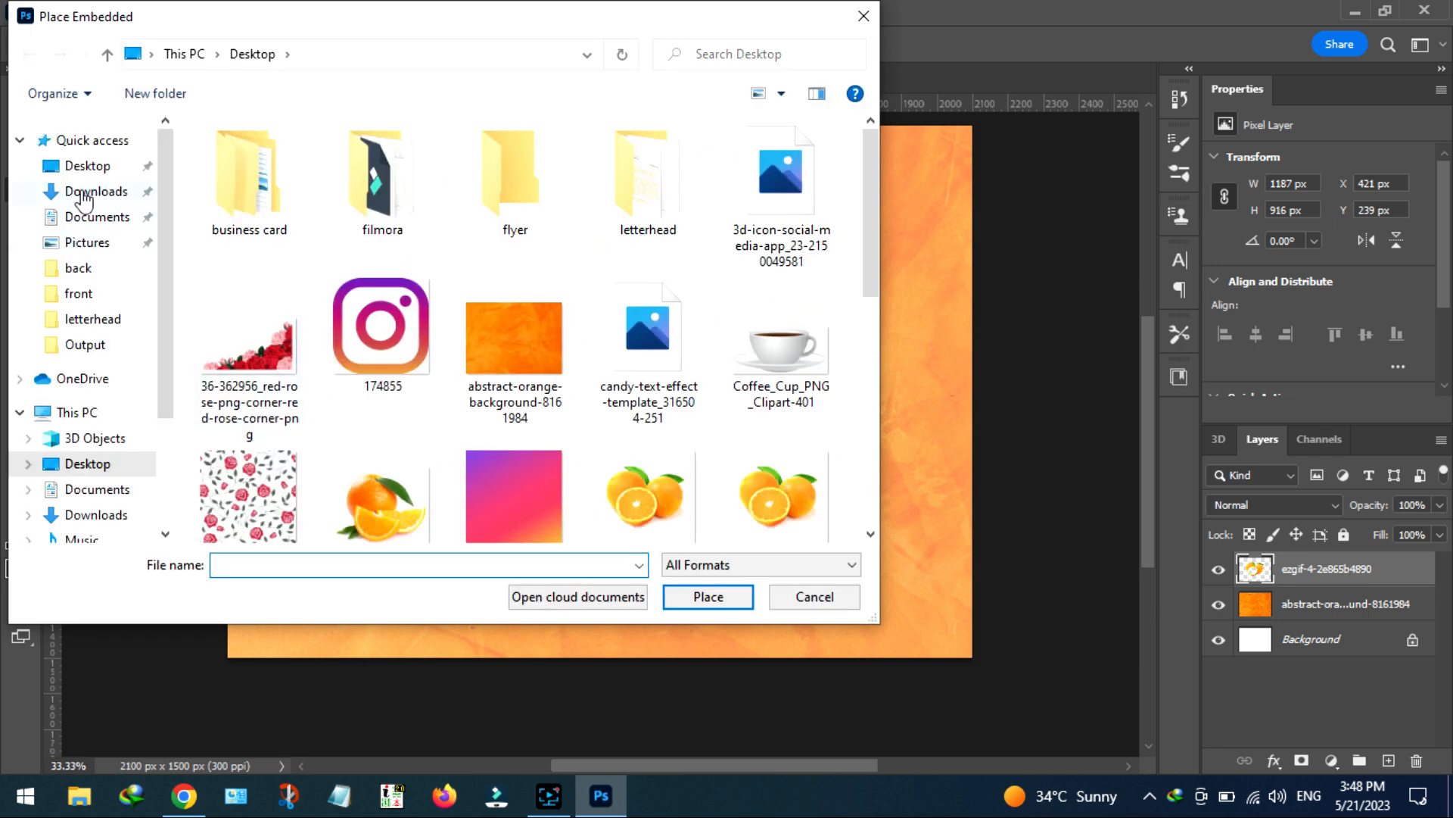
click(83, 193)
double_click(295, 193)
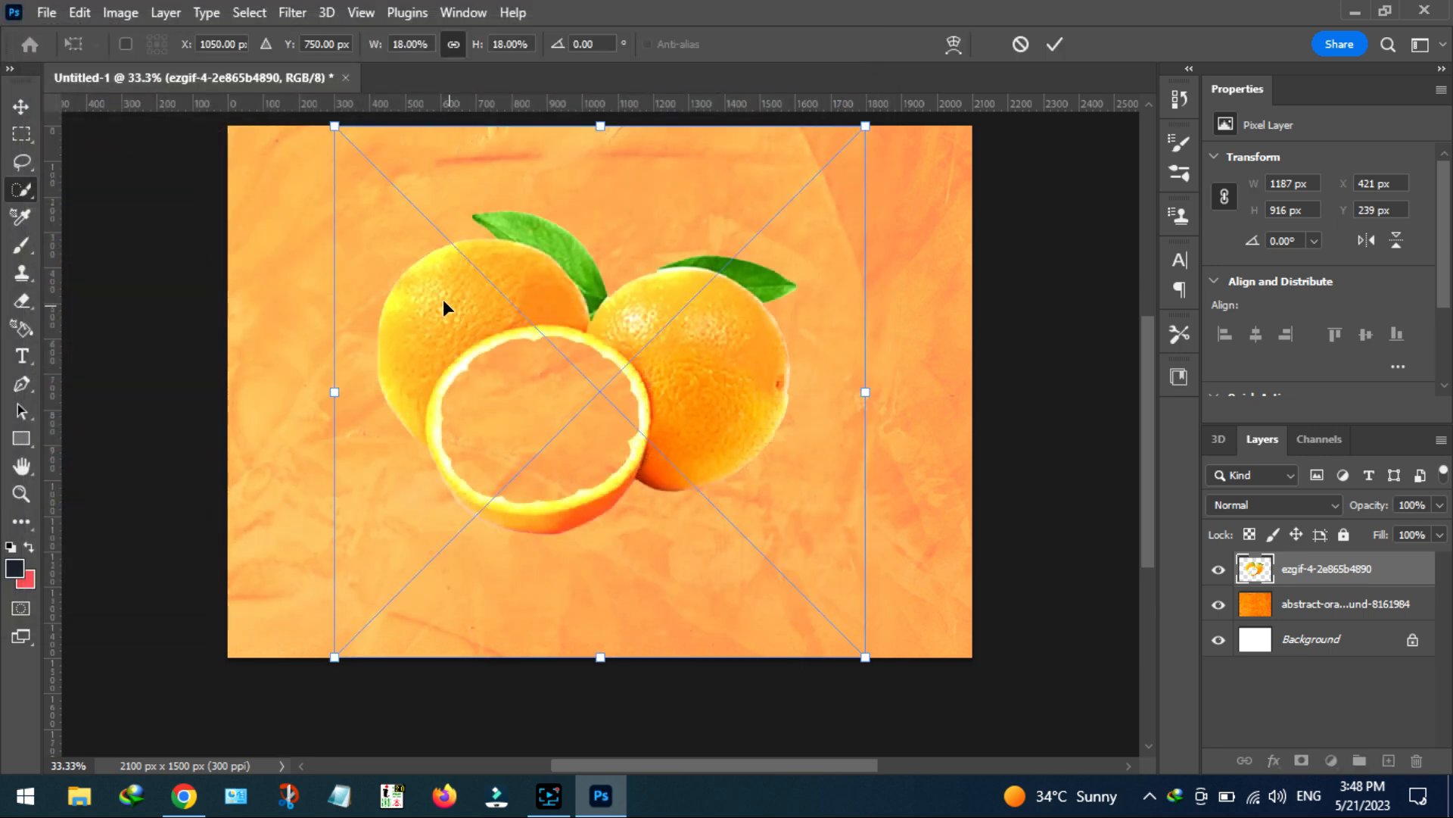
key(Return)
Rasterize the goldfish water layer and delete the white area above the waves using a Magic Wand selection with tolerance 32
right_click(1334, 575)
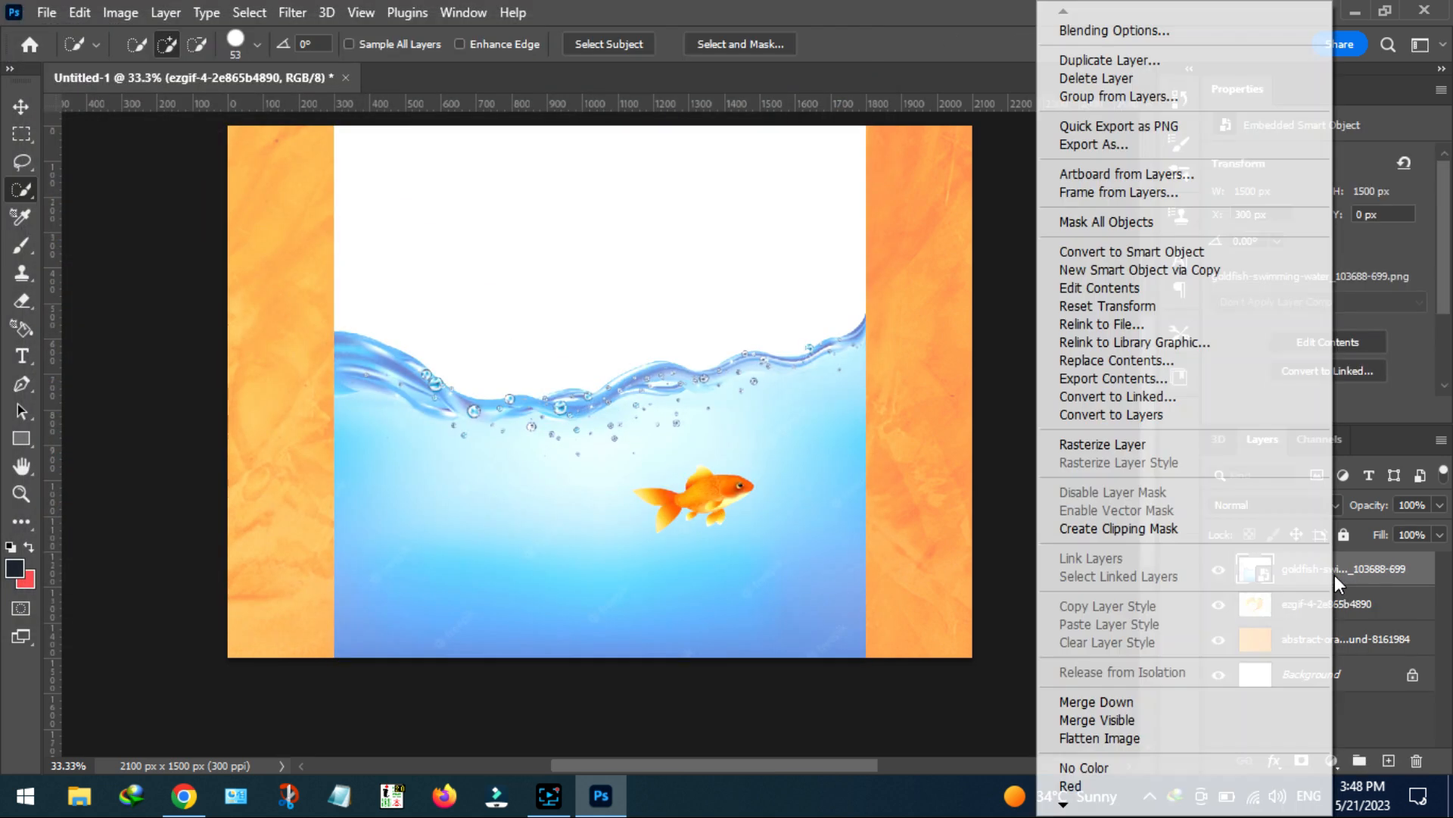
click(1103, 445)
right_click(21, 189)
click(68, 235)
click(365, 241)
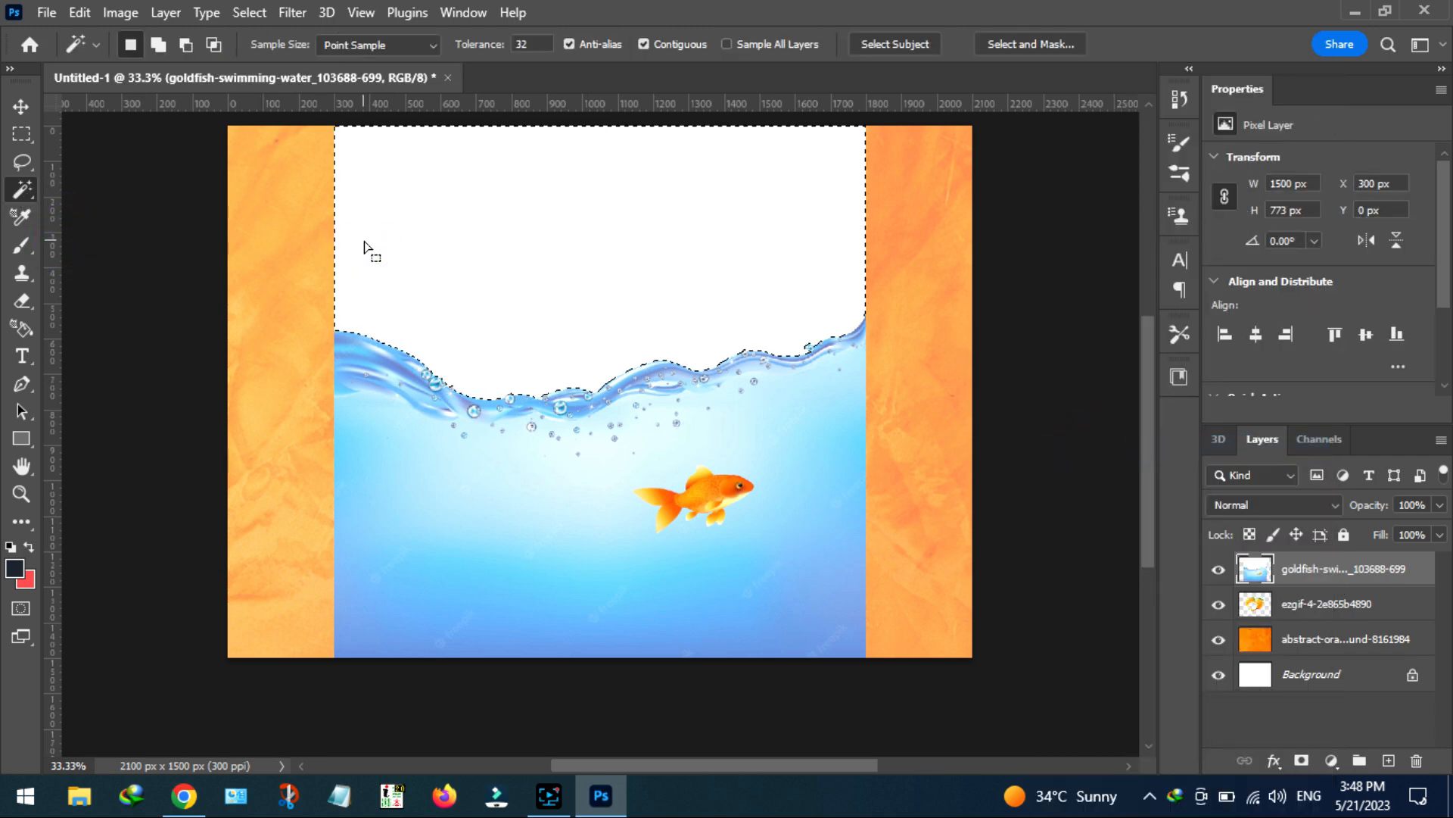
key(Delete)
key(ctrl+d)
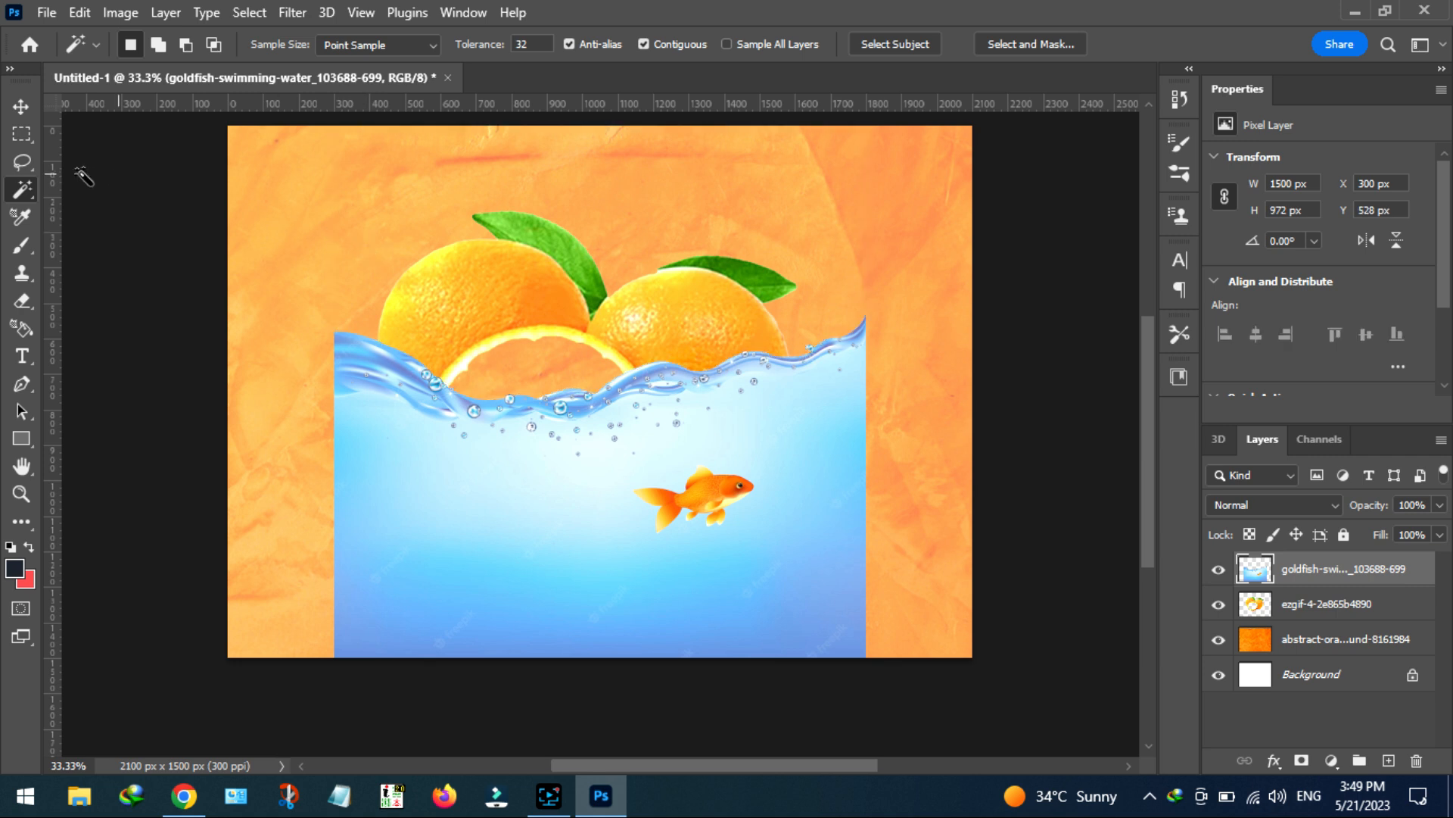
Move the goldfish water layer below the oranges layer and scale it to about 56%, fitting the fish inside the halved orange's hollow
click(22, 107)
drag(1302, 577, 1301, 622)
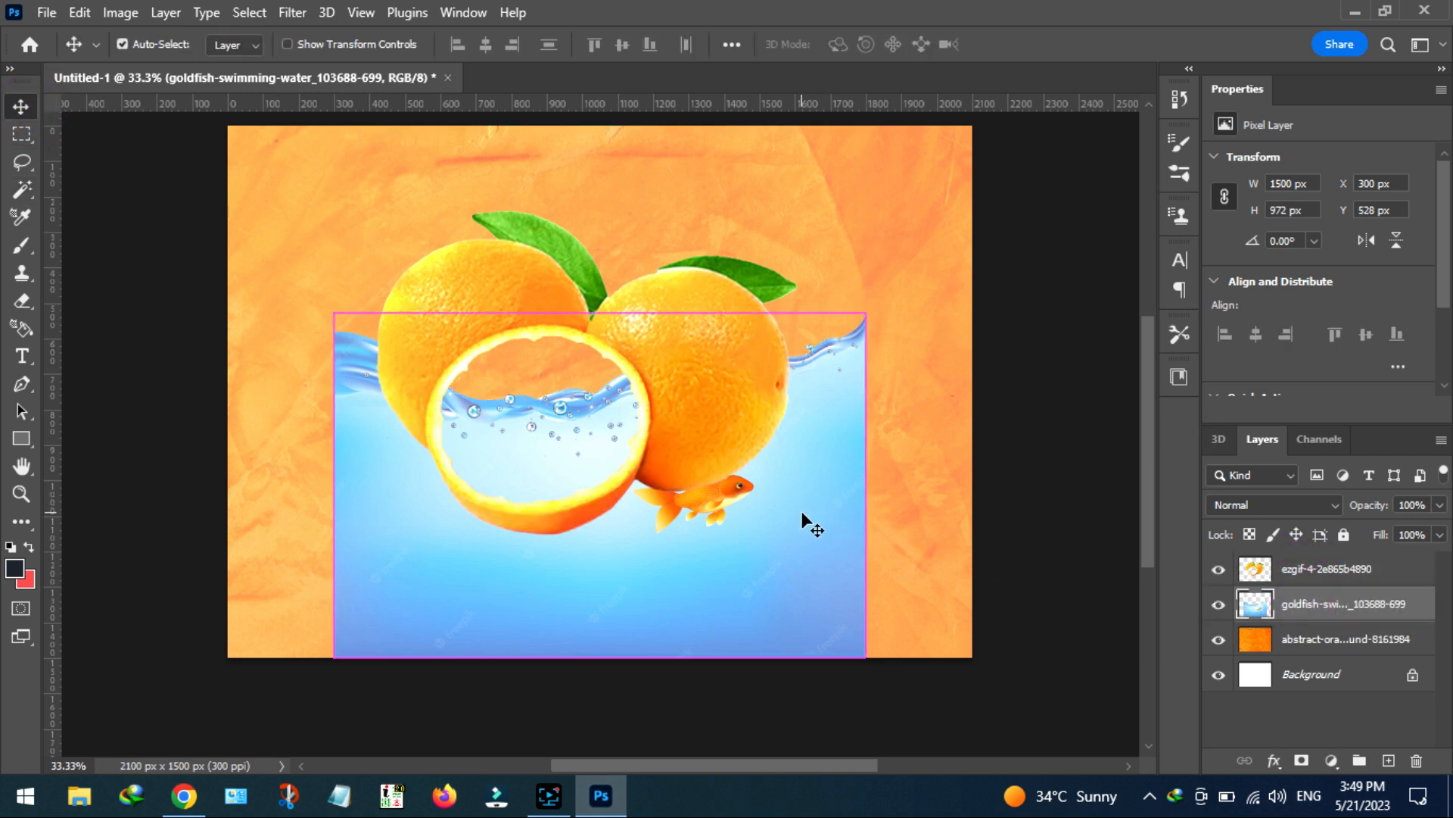
key(ctrl+t)
drag(865, 657, 669, 530)
drag(580, 456, 583, 490)
drag(506, 348, 505, 373)
drag(579, 470, 578, 453)
double_click(578, 453)
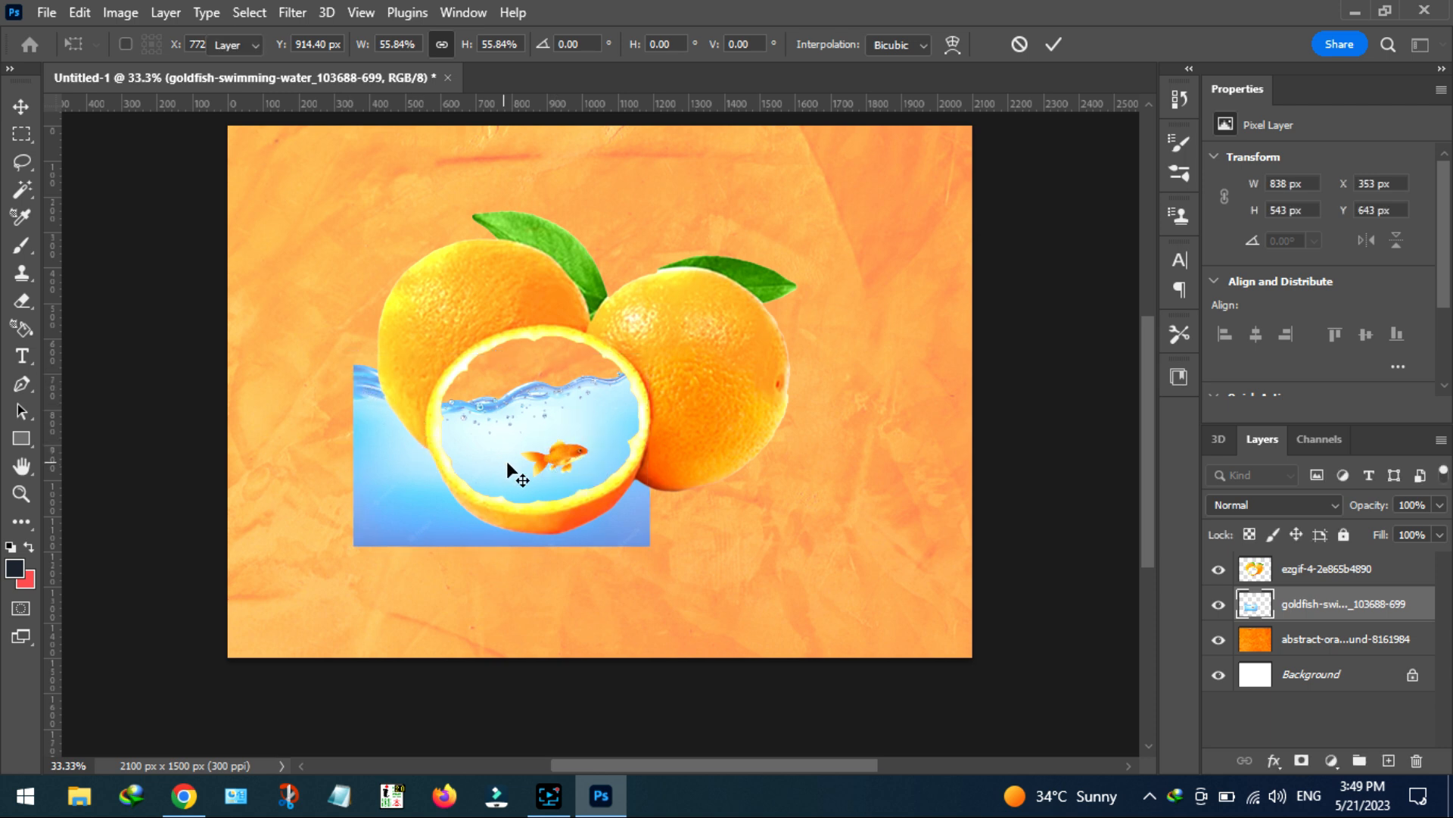
Scale the water layer down to about 95% and warp its lower-left corner inward behind the halved orange
key(ctrl+t)
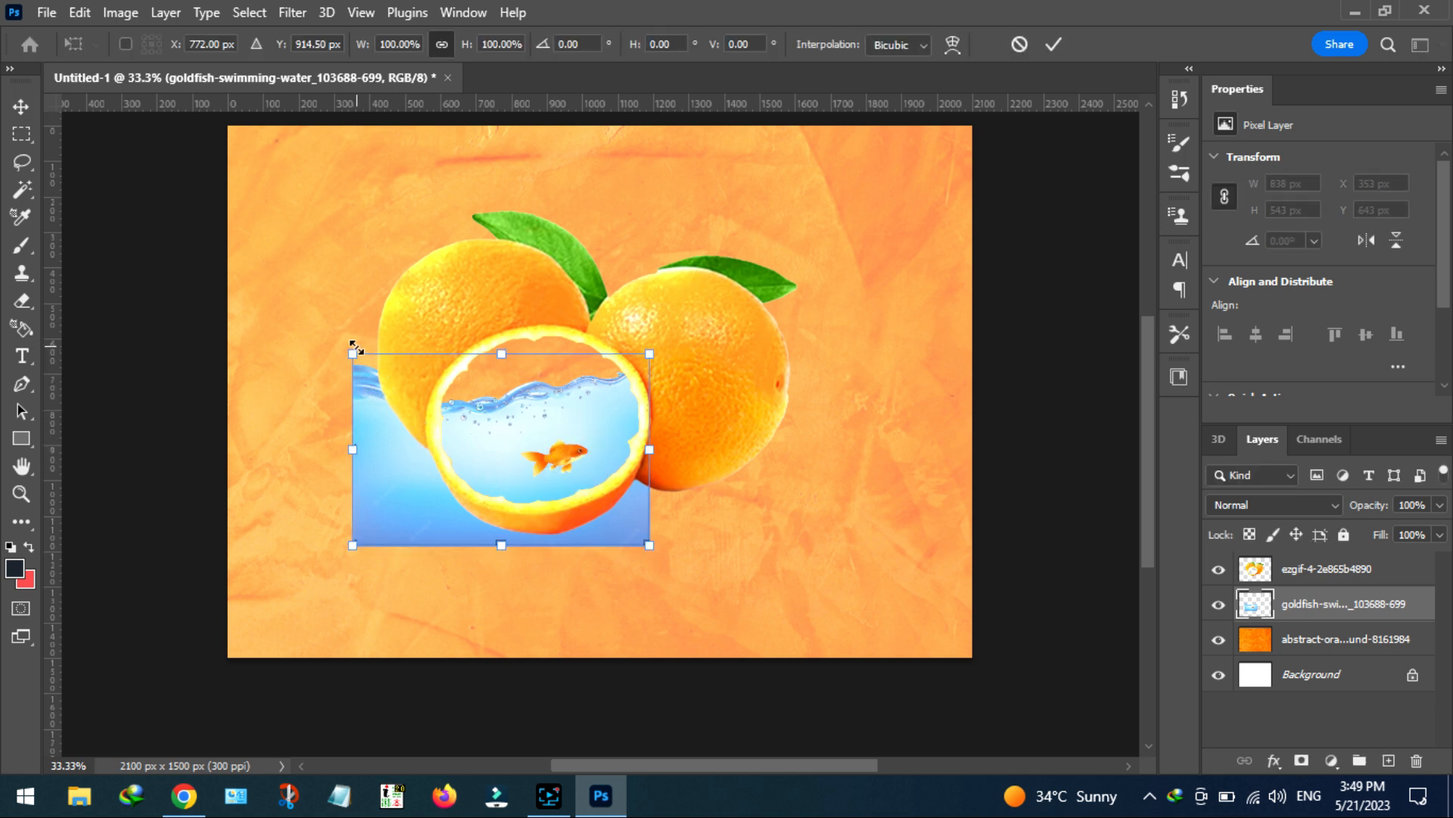
drag(355, 356, 368, 365)
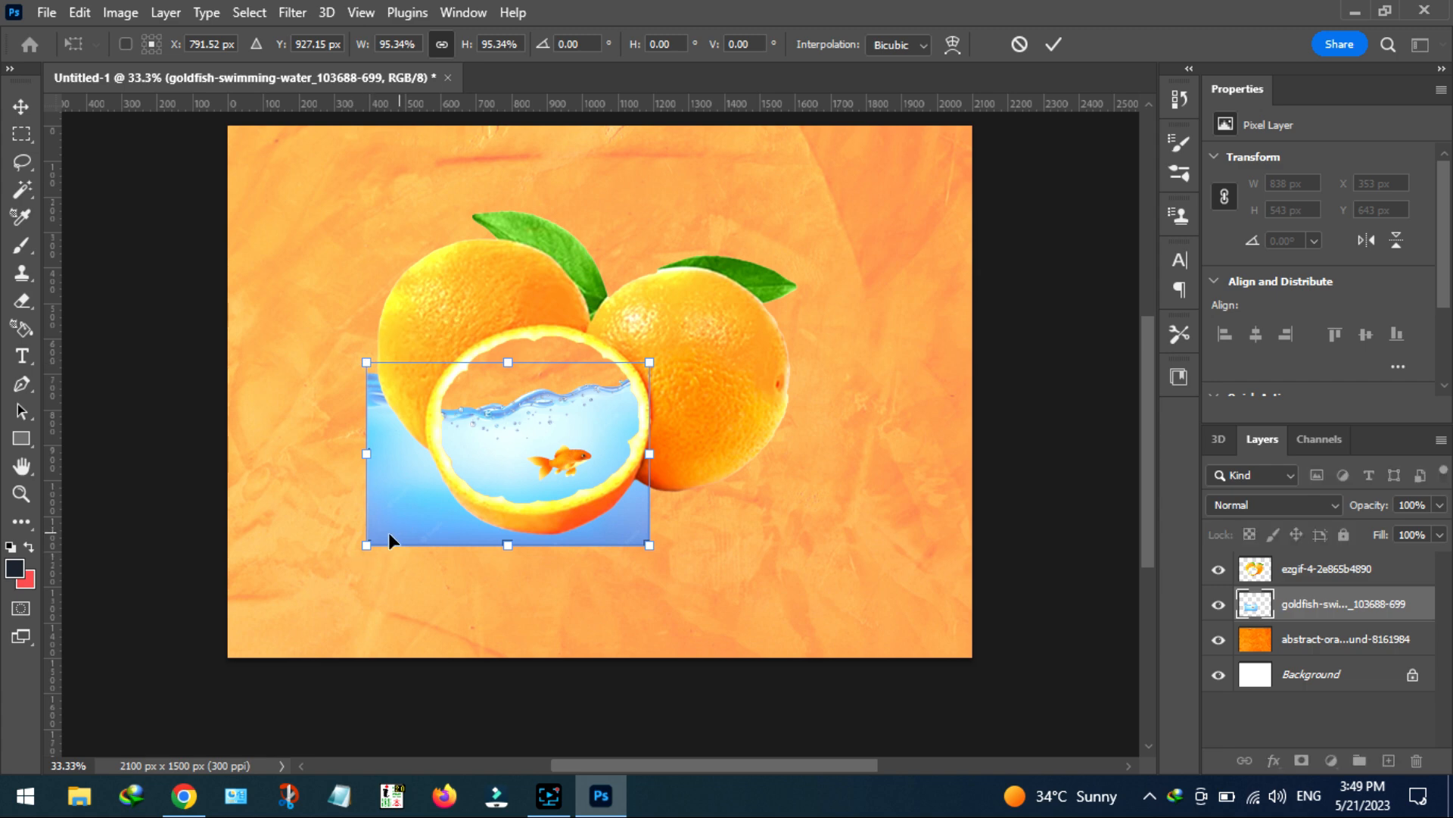
right_click(461, 475)
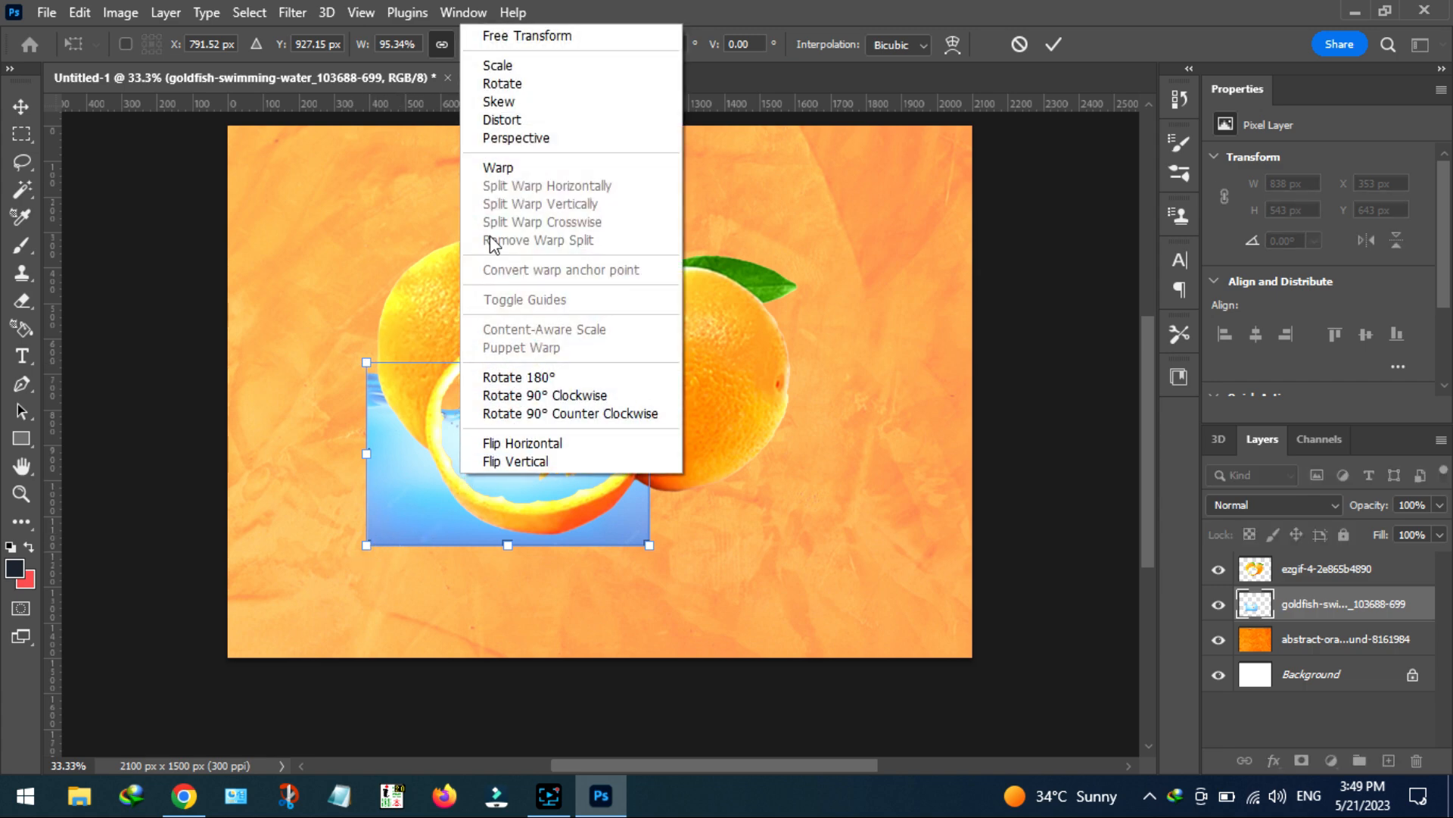
click(509, 176)
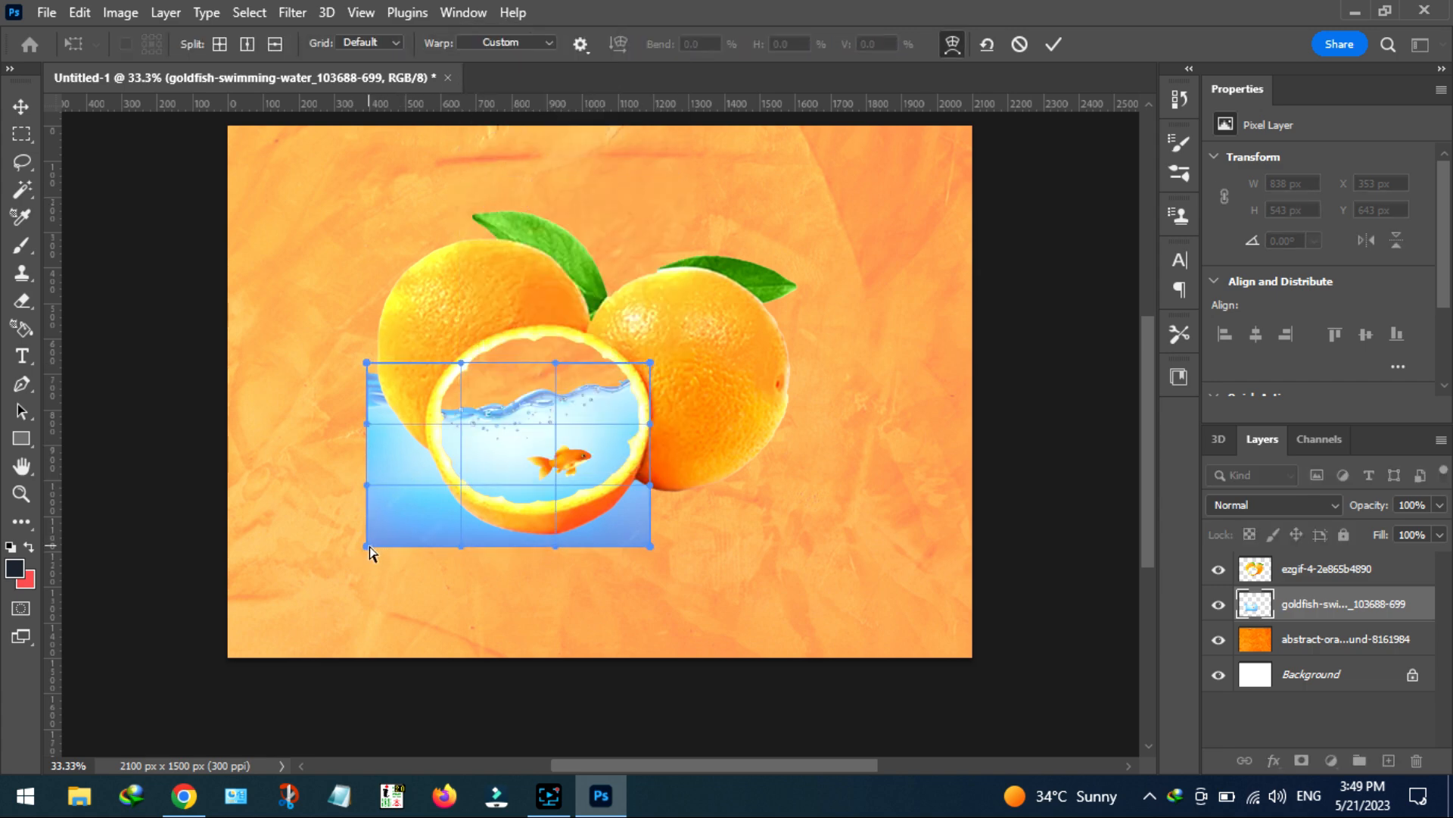
drag(388, 535, 481, 513)
key(Return)
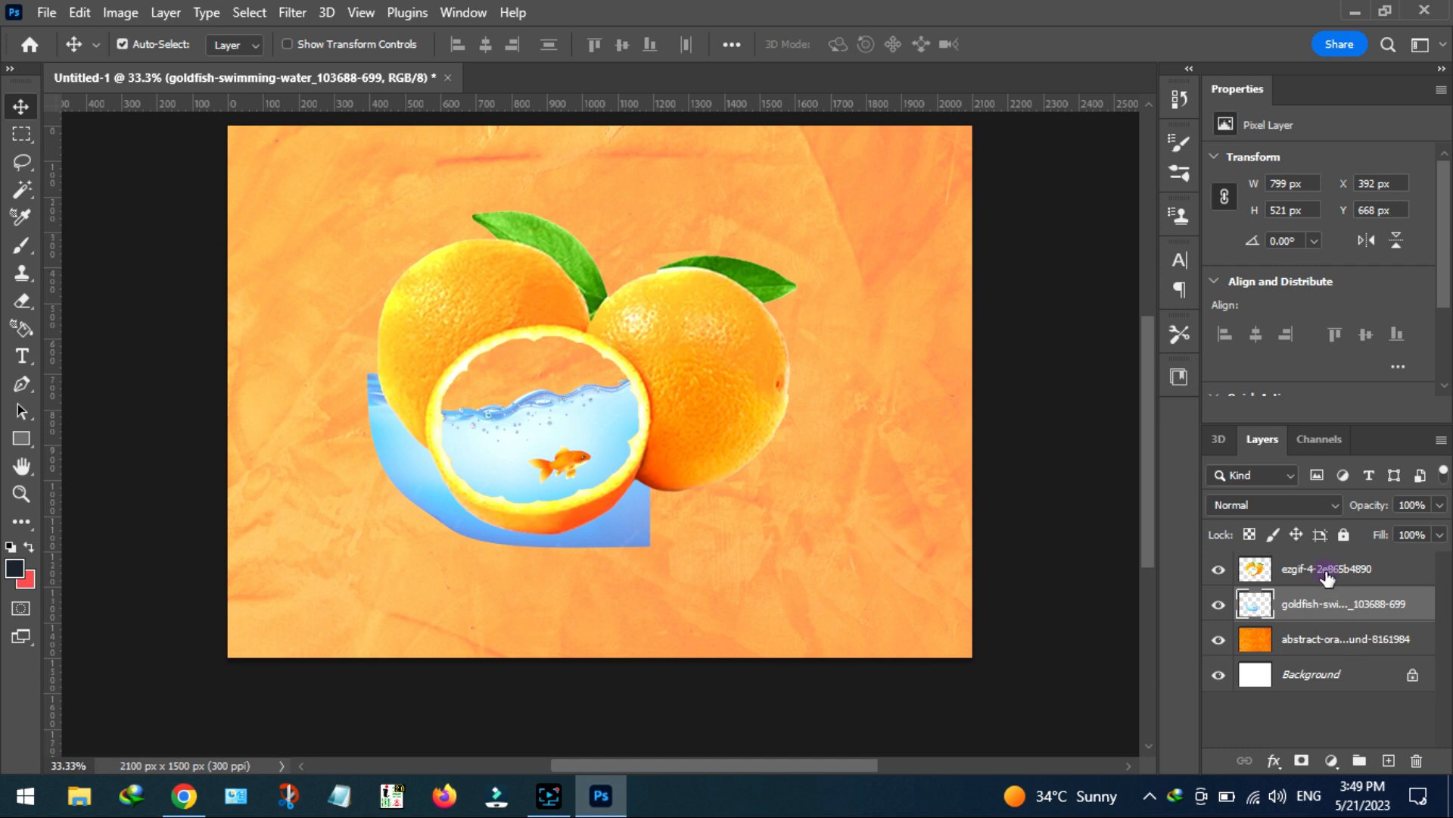
Delete the water sticking out around the fruit, using a Magic Wand selection of the empty area on the oranges layer
click(1327, 573)
click(34, 186)
click(277, 323)
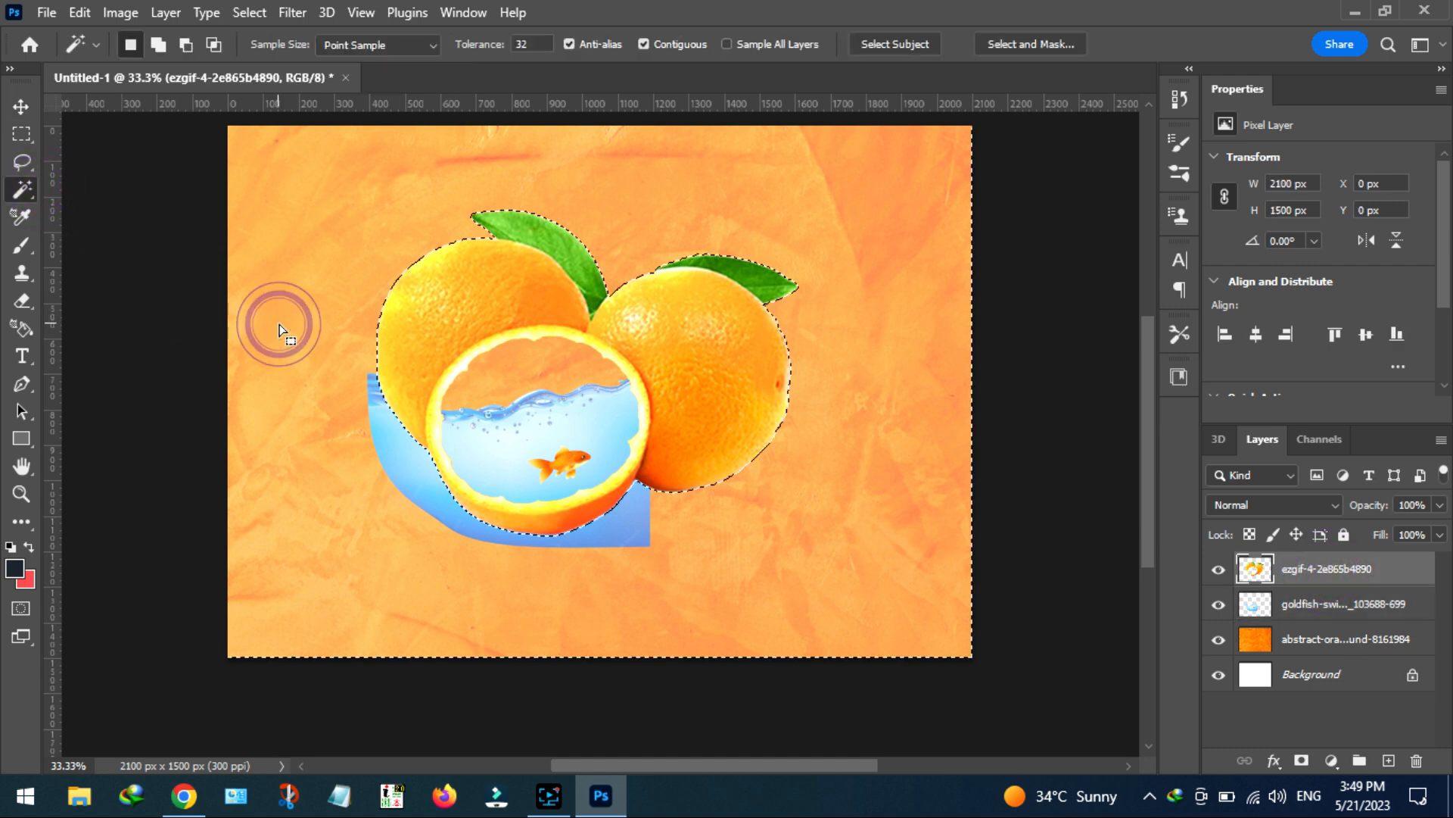
double_click(1321, 603)
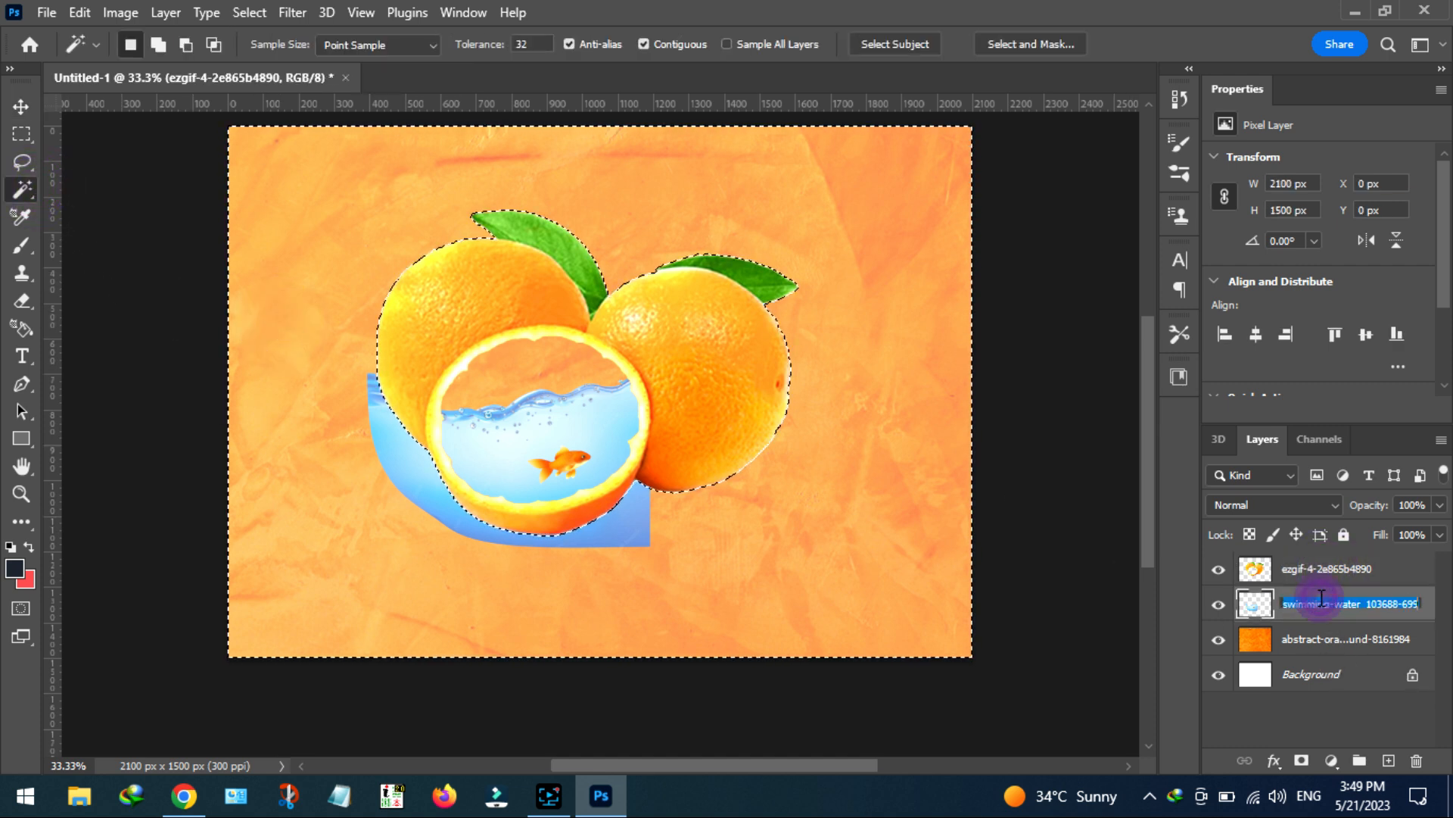
click(1420, 616)
key(Delete)
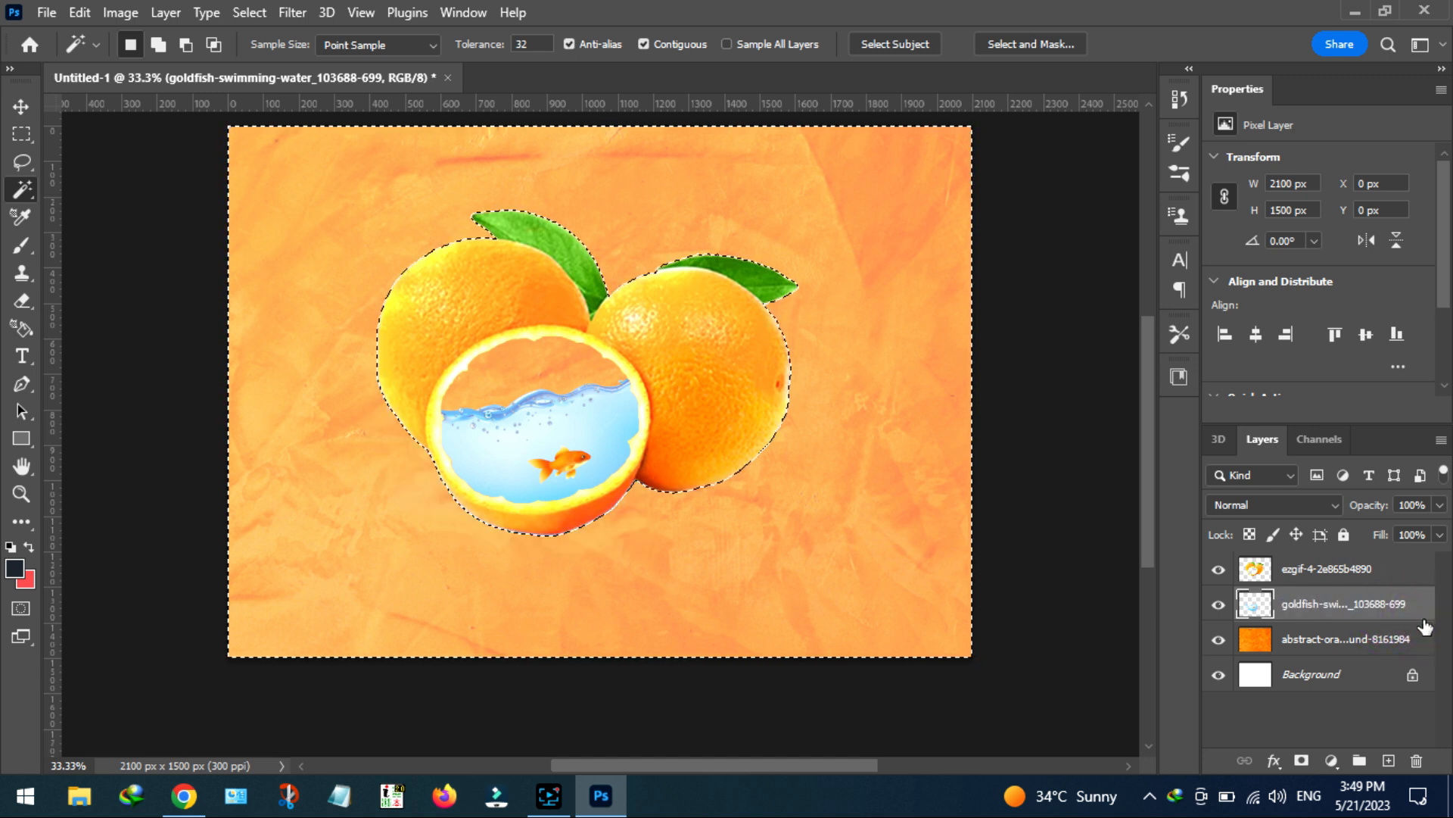
key(ctrl+d)
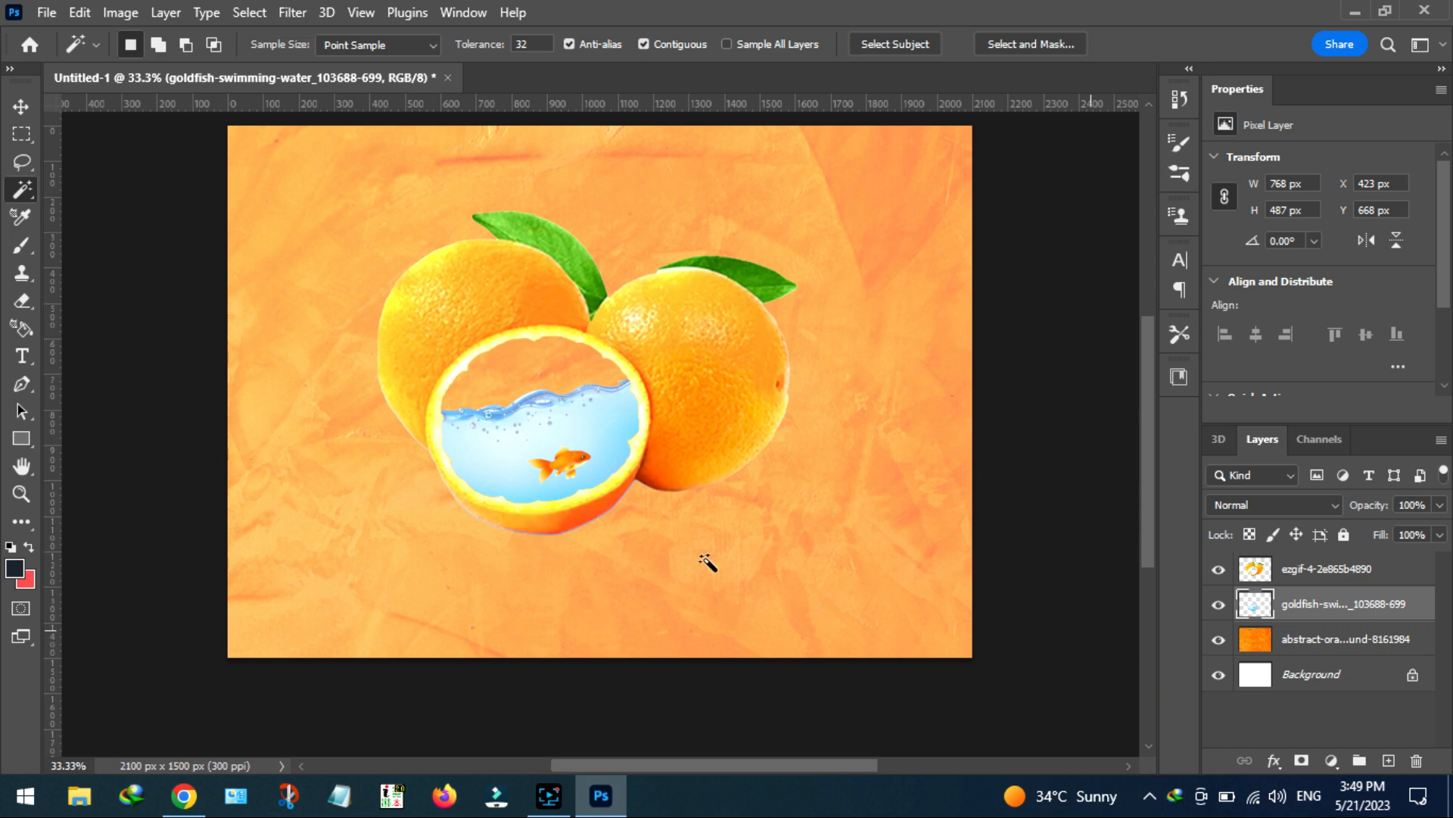
Embed pngimg.com - air_balloon_PNG101137 from the Desktop, scaled to about 1.3% and placed above the water inside the halved orange
click(20, 108)
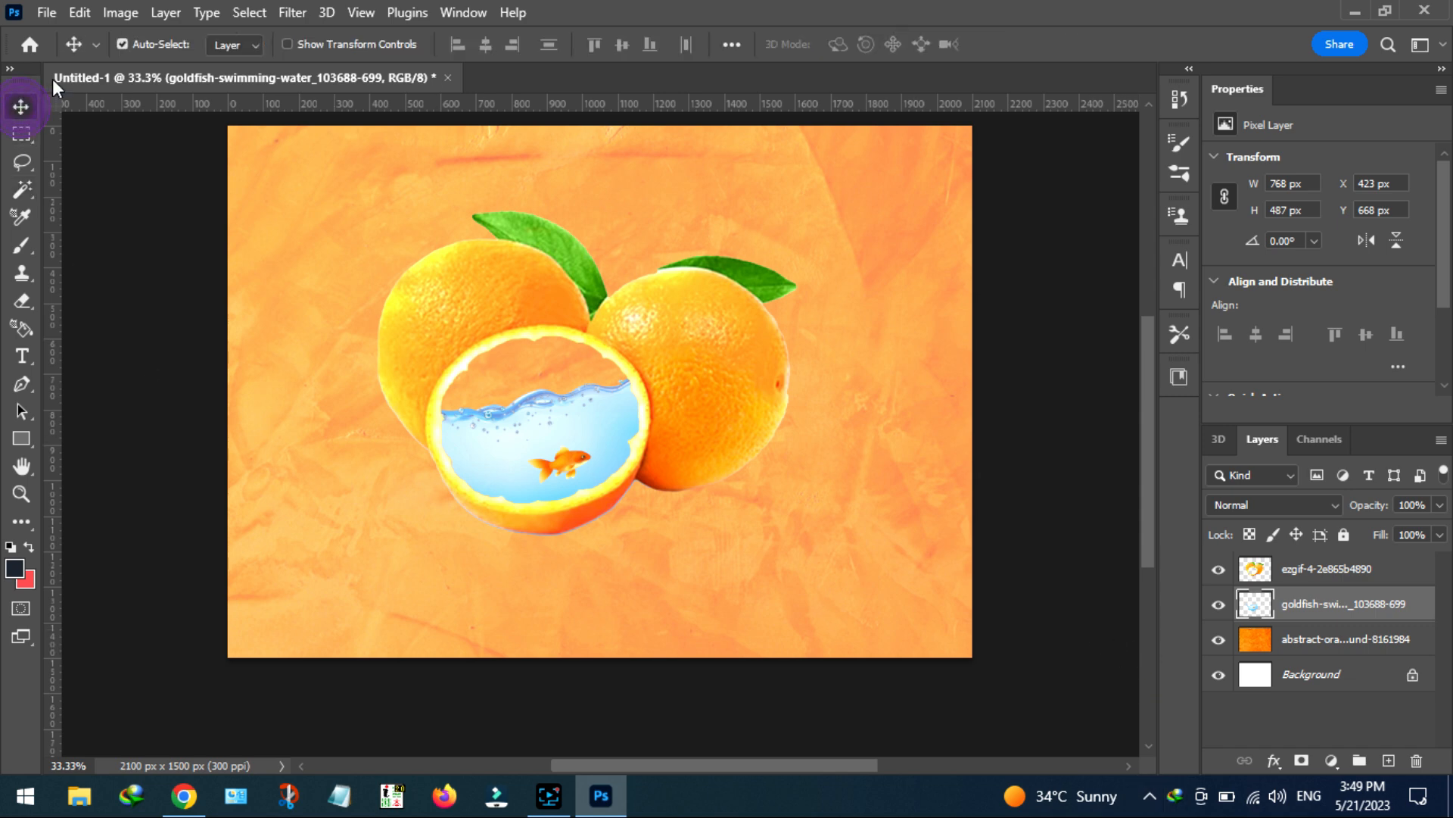
click(47, 13)
click(121, 433)
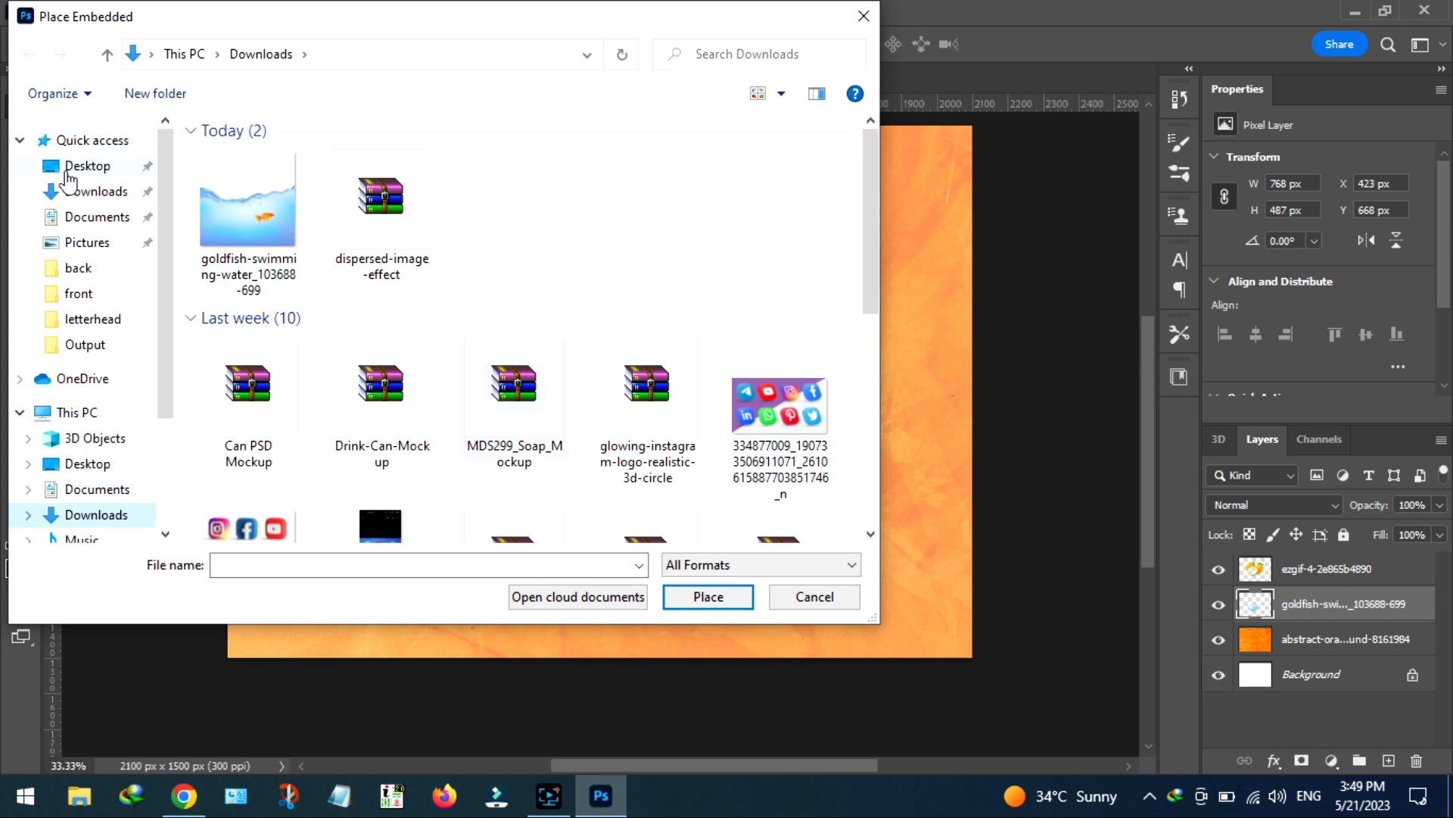
click(76, 191)
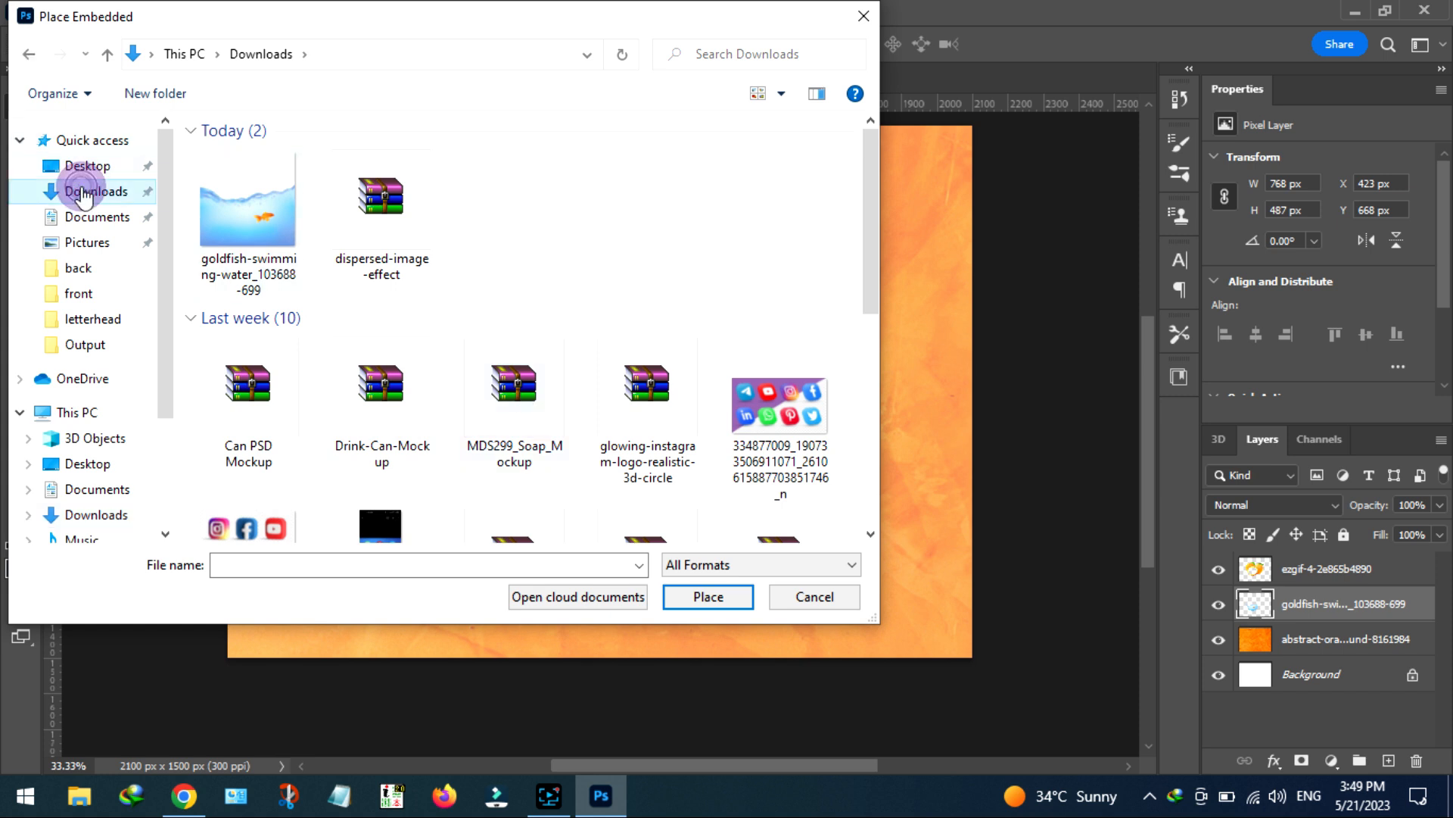
click(83, 168)
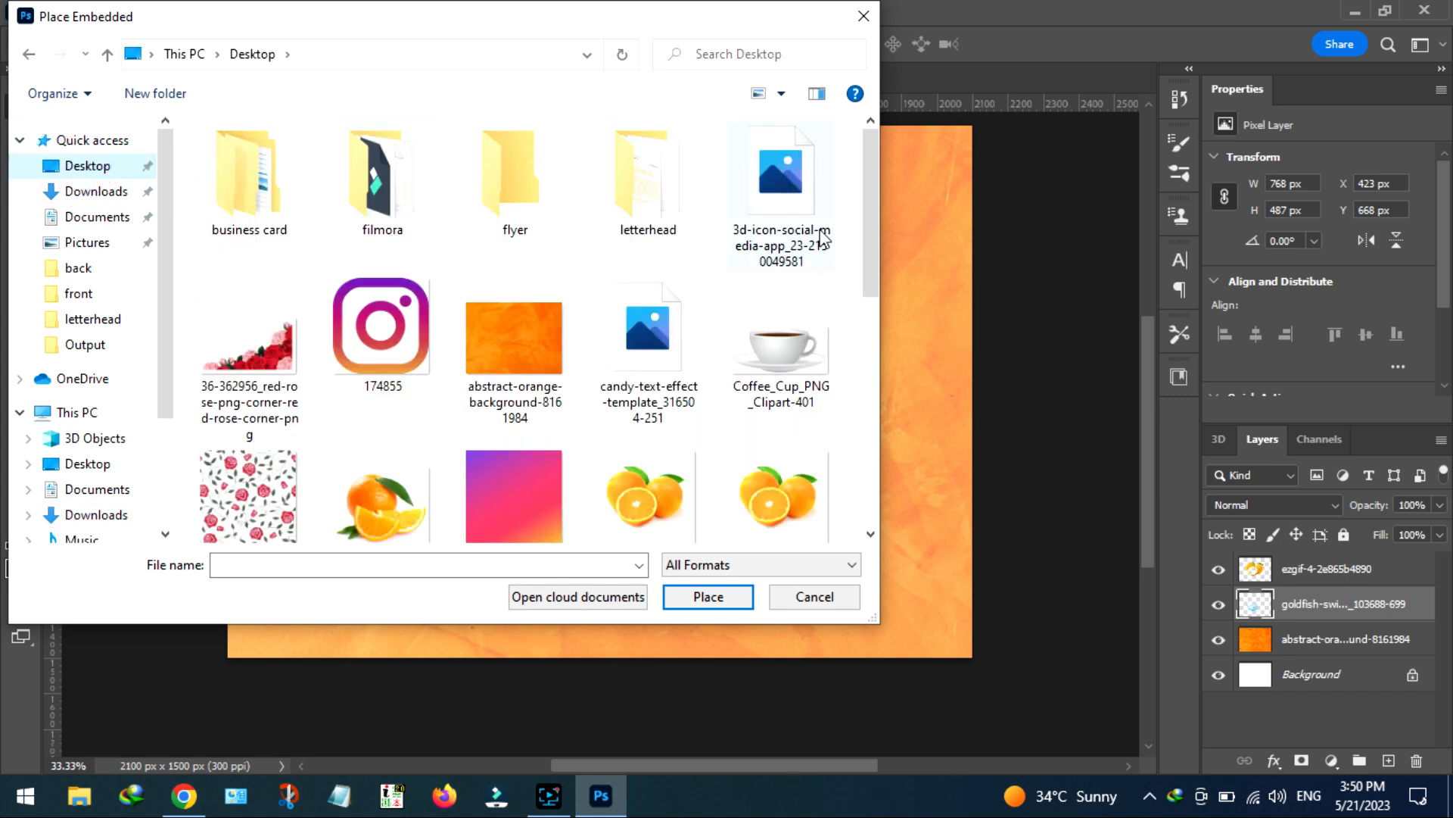
drag(873, 281, 865, 416)
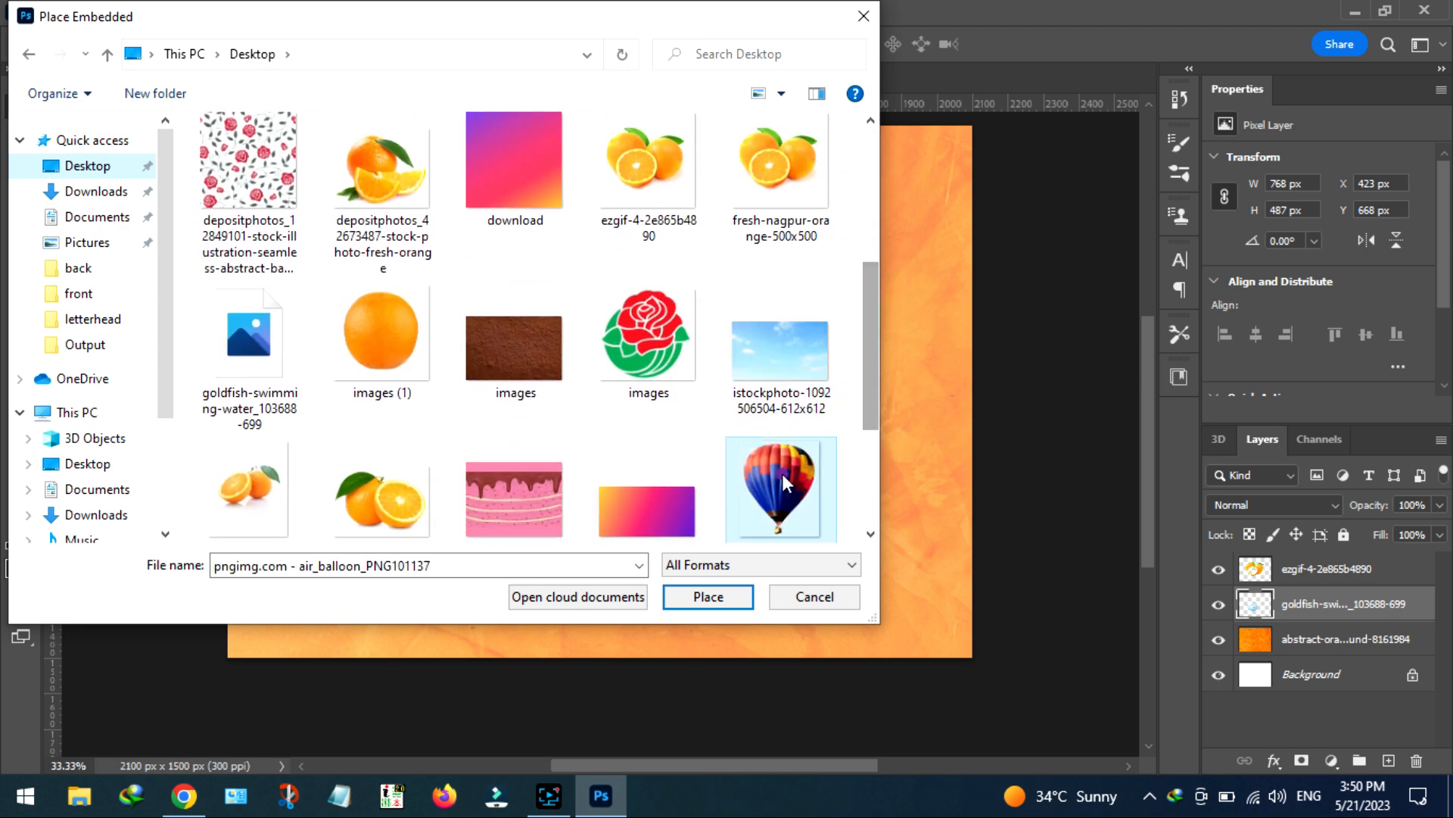
double_click(783, 474)
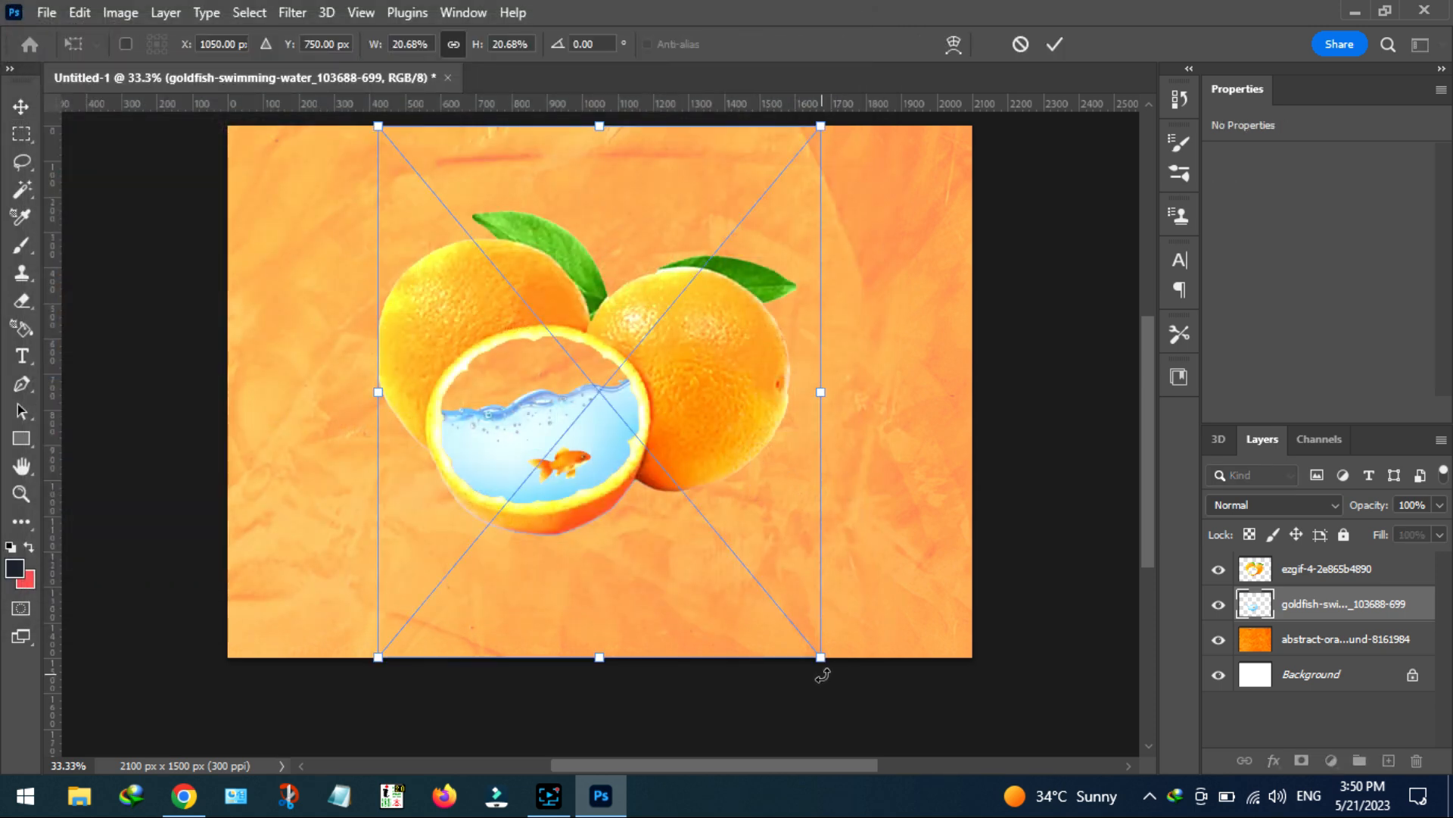
key(Return)
drag(380, 134, 557, 365)
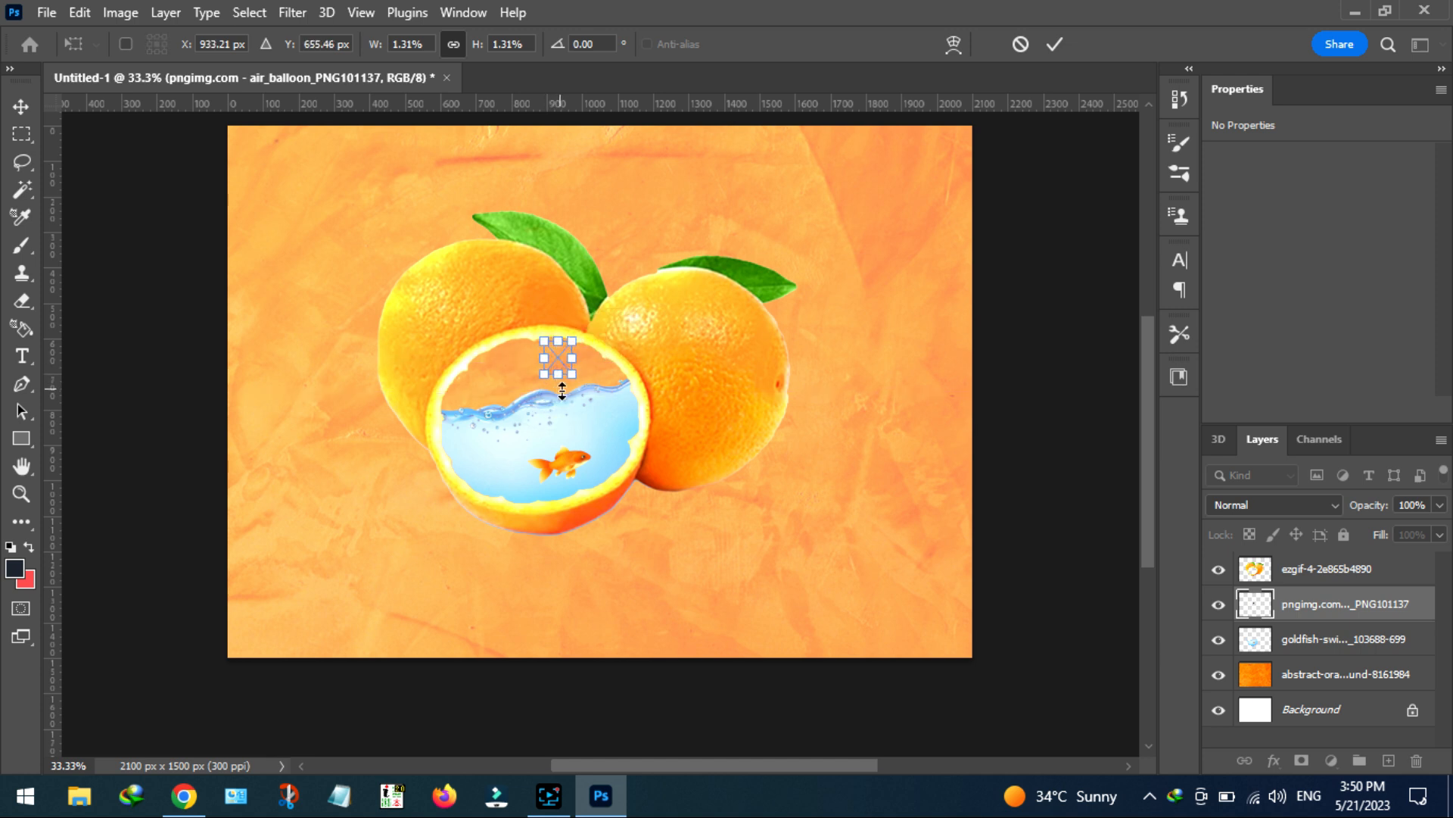
key(Return)
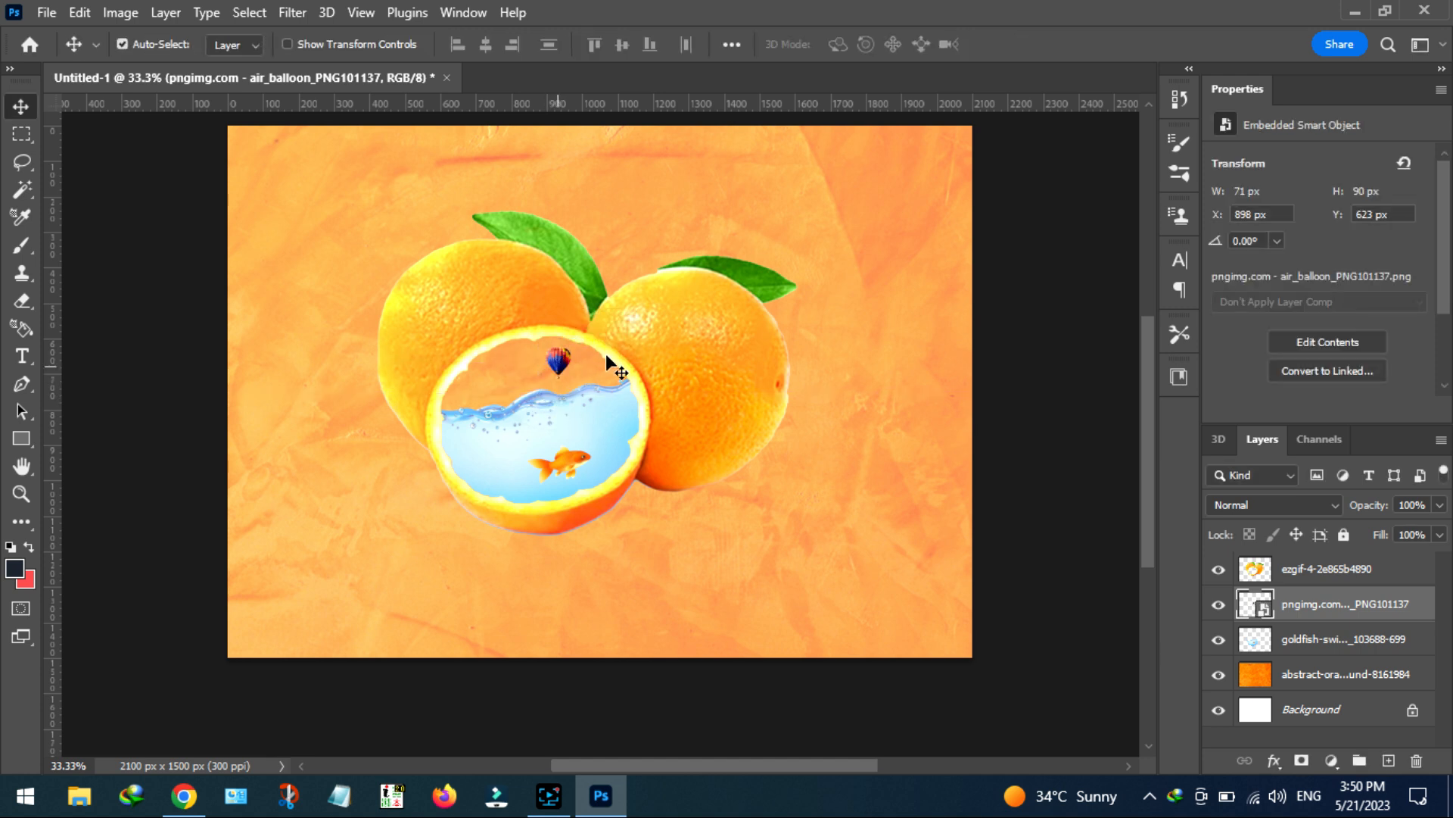
click(38, 14)
click(143, 436)
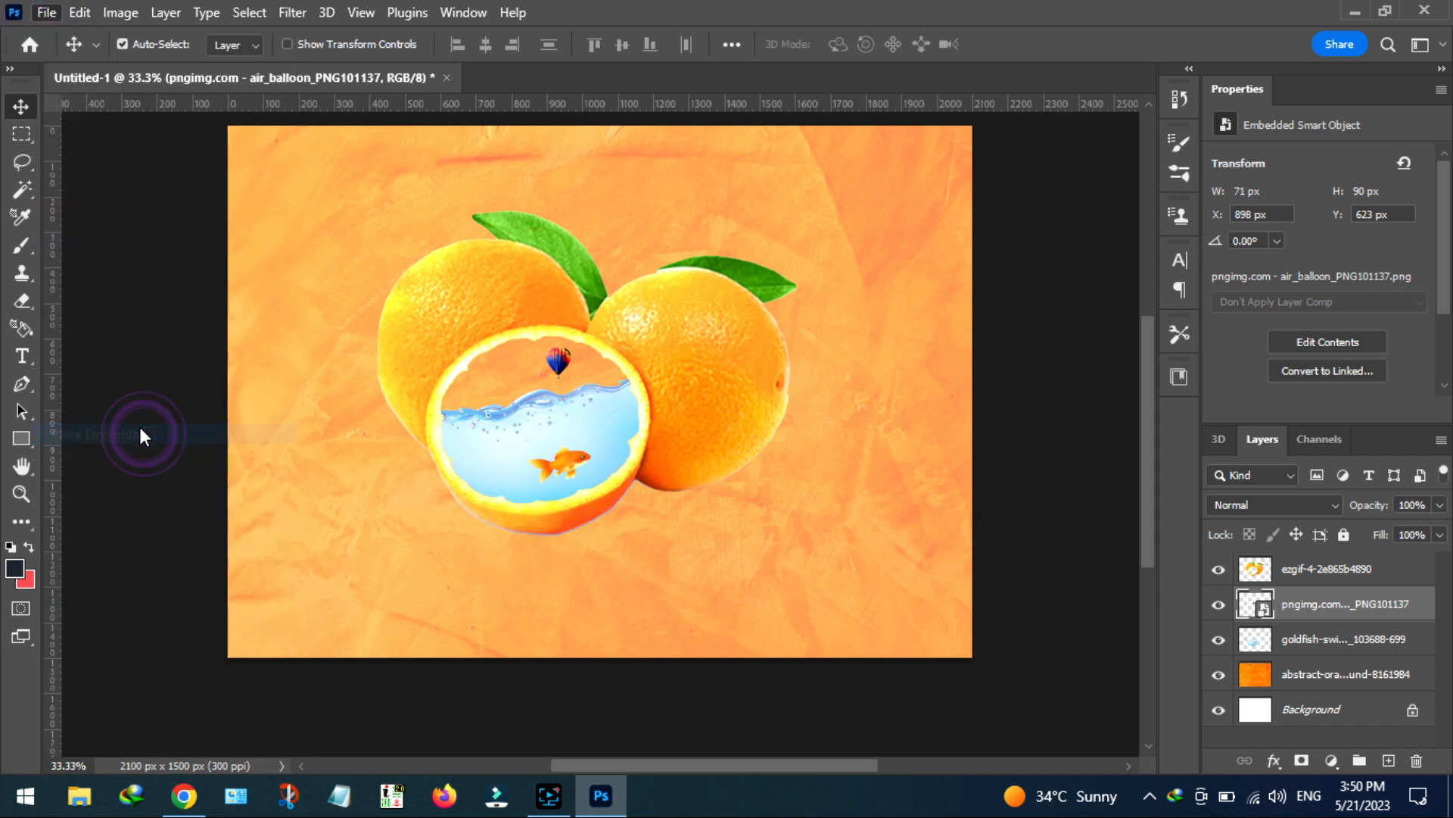
drag(872, 267, 872, 374)
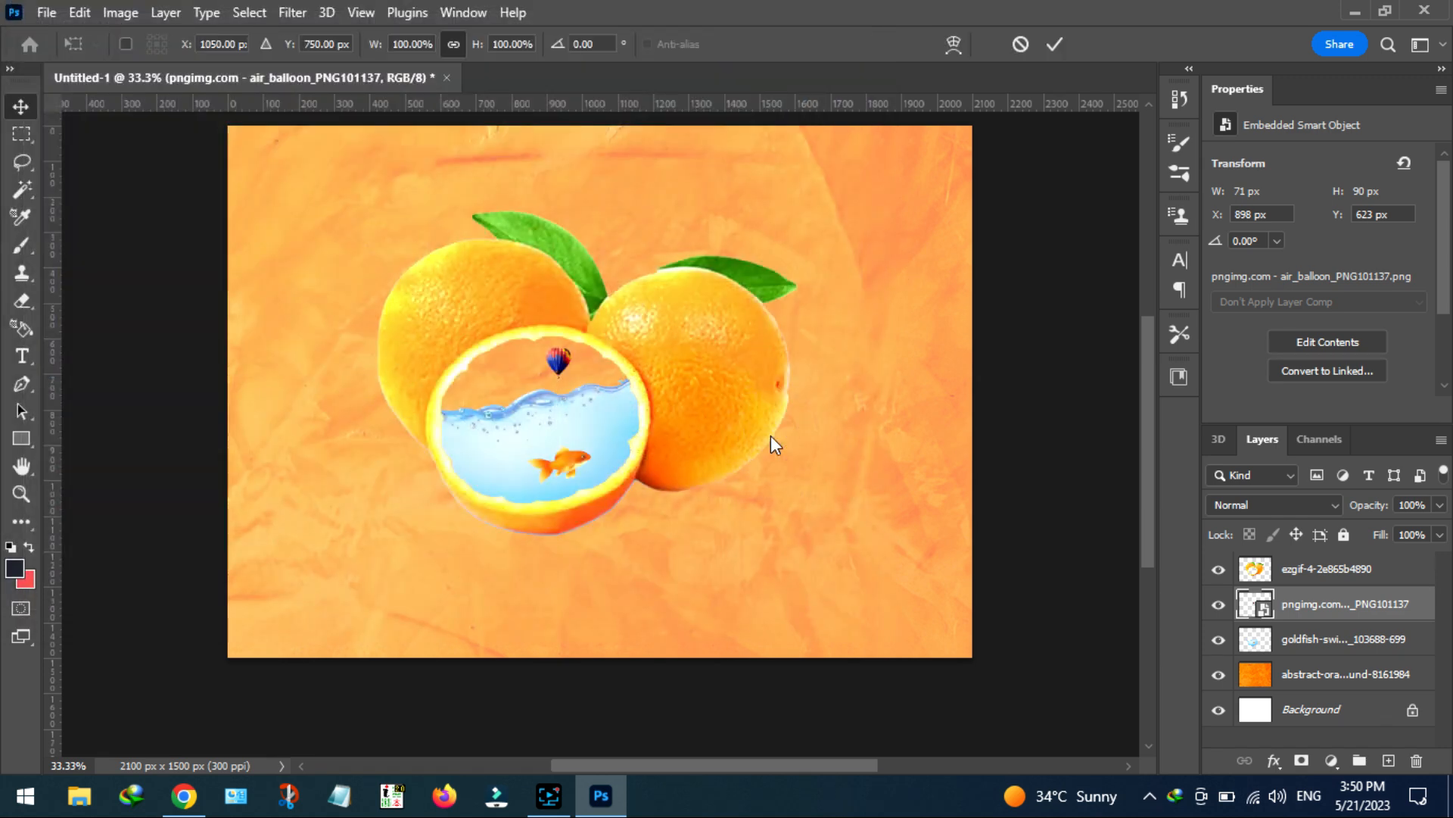
drag(507, 418, 457, 422)
key(Return)
drag(1336, 610, 1307, 687)
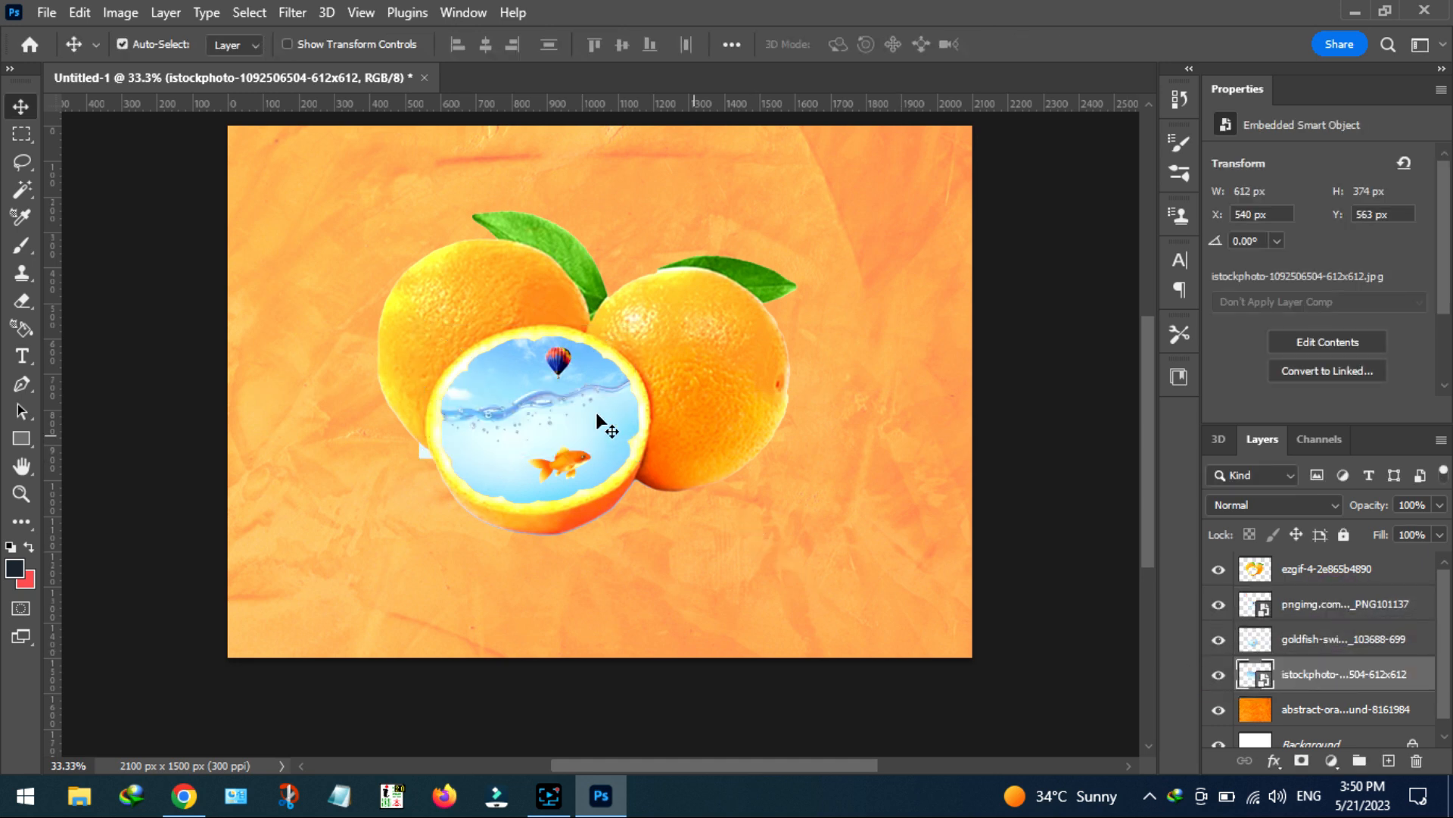
Shift the air balloon slightly right inside the halved orange and lower the goldfish water layer to a Y position of 689 px
click(560, 366)
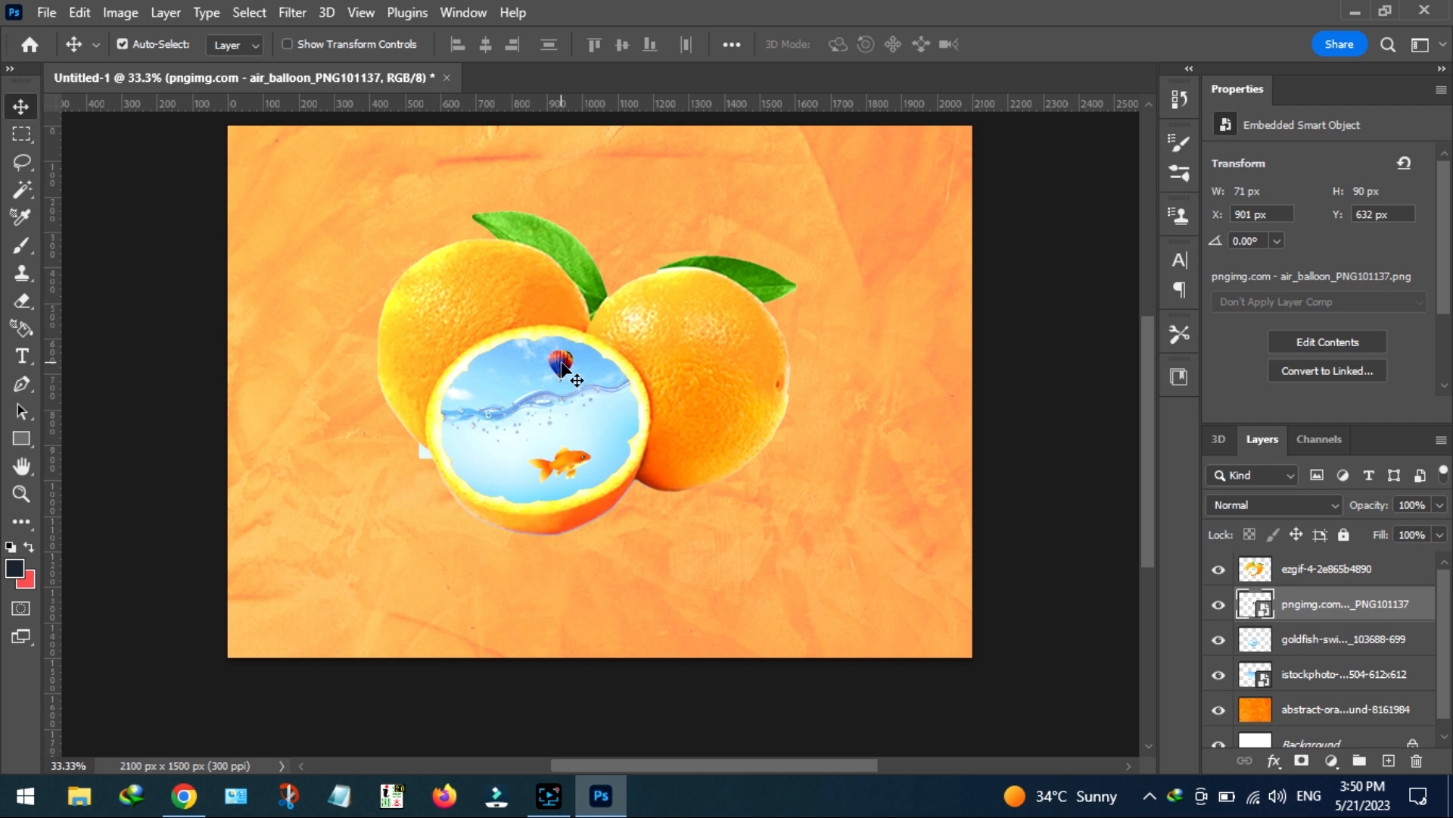
drag(561, 366, 565, 368)
drag(610, 461, 608, 448)
key(Down)
key(Down)
key(Down)
key(Down)
key(Down)
key(Down)
key(Down)
key(Down)
key(Down)
key(Down)
key(Down)
key(Down)
key(Down)
key(Down)
key(Down)
key(Down)
key(Down)
key(Down)
key(Down)
key(Down)
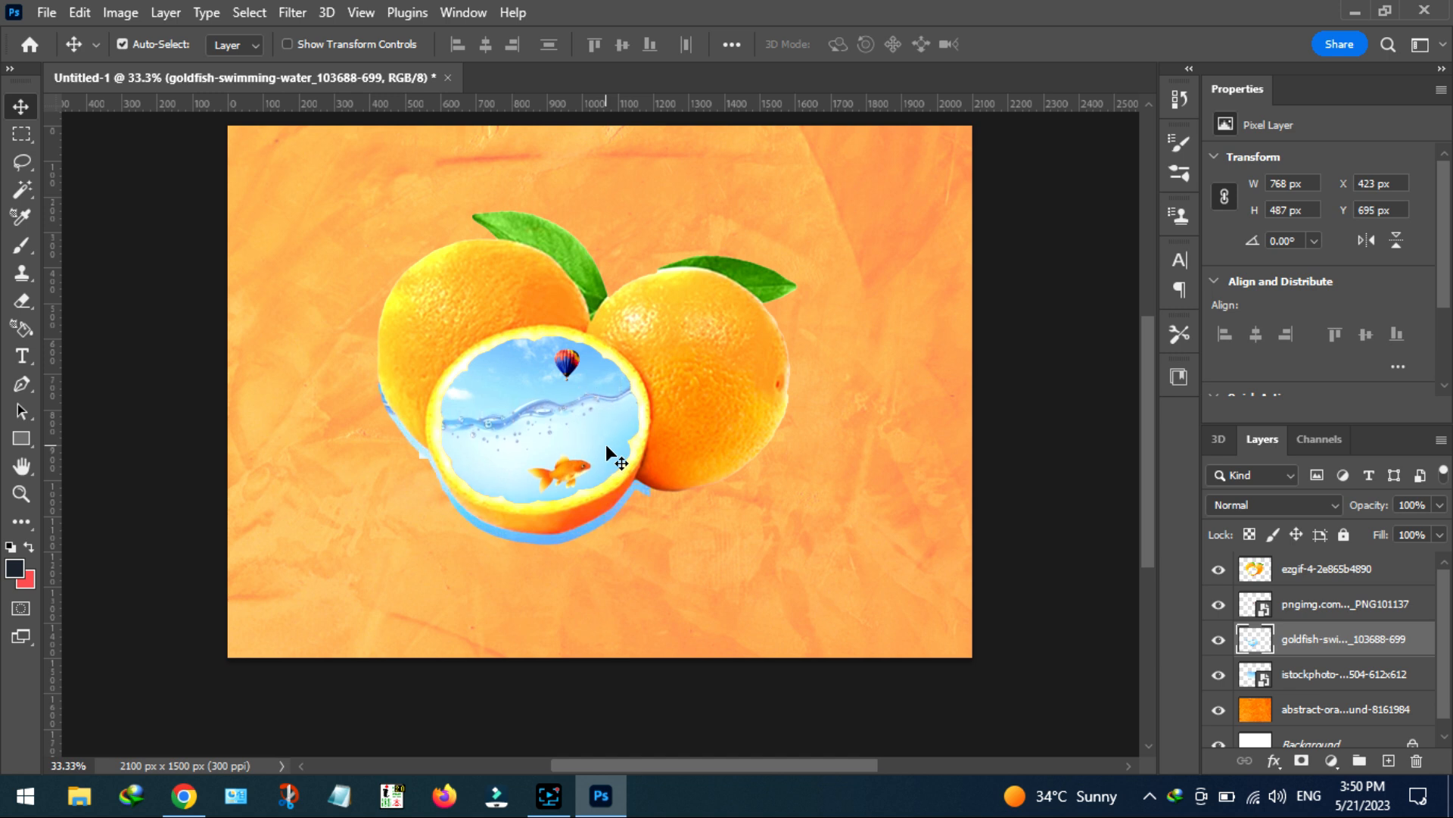
key(Up)
key(Up)
key(Up)
key(Up)
key(Up)
key(Up)
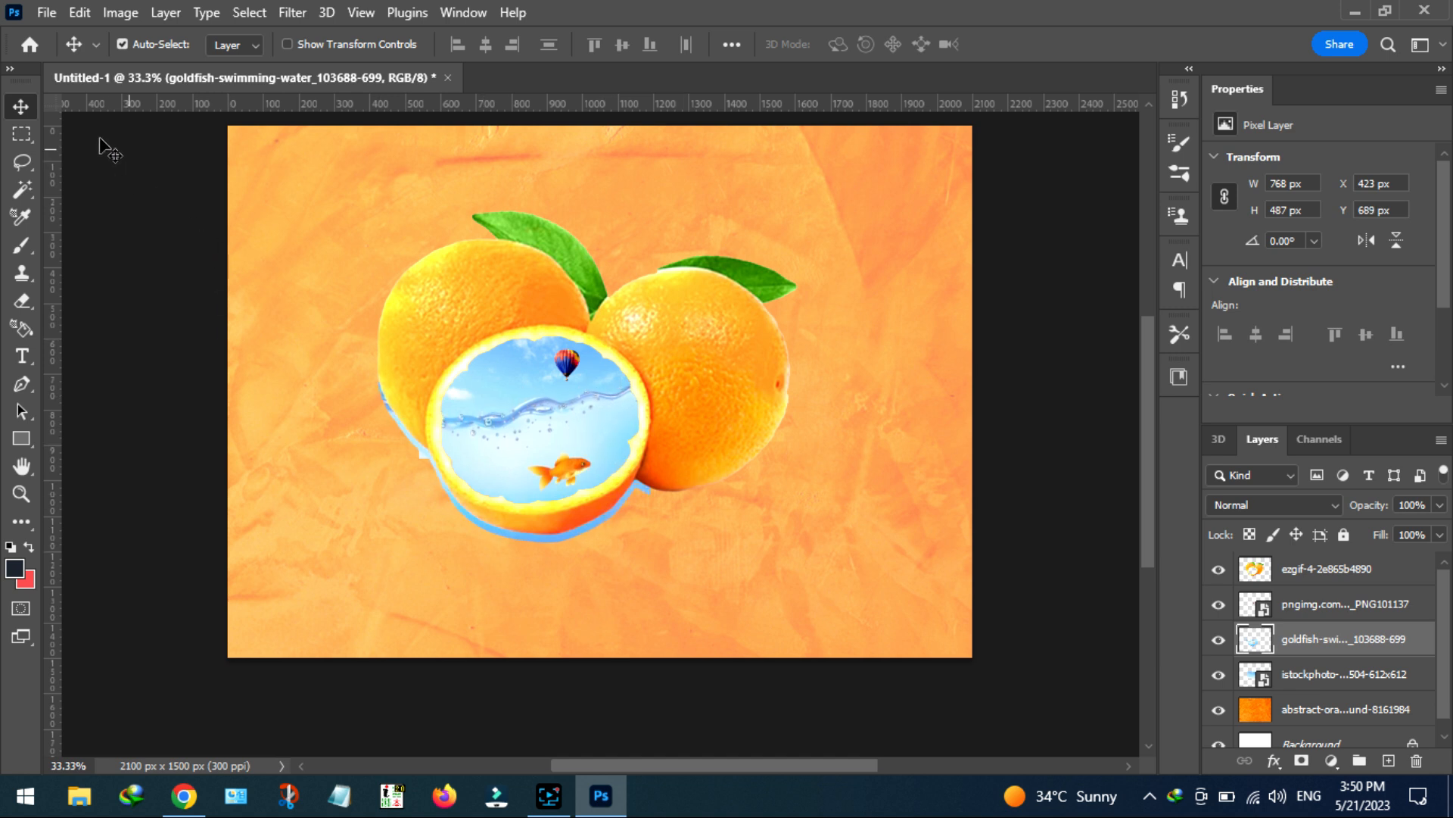
Select the empty area around the fruit on the oranges layer with the Magic Wand, and rasterize the air balloon layer
click(21, 189)
click(1287, 572)
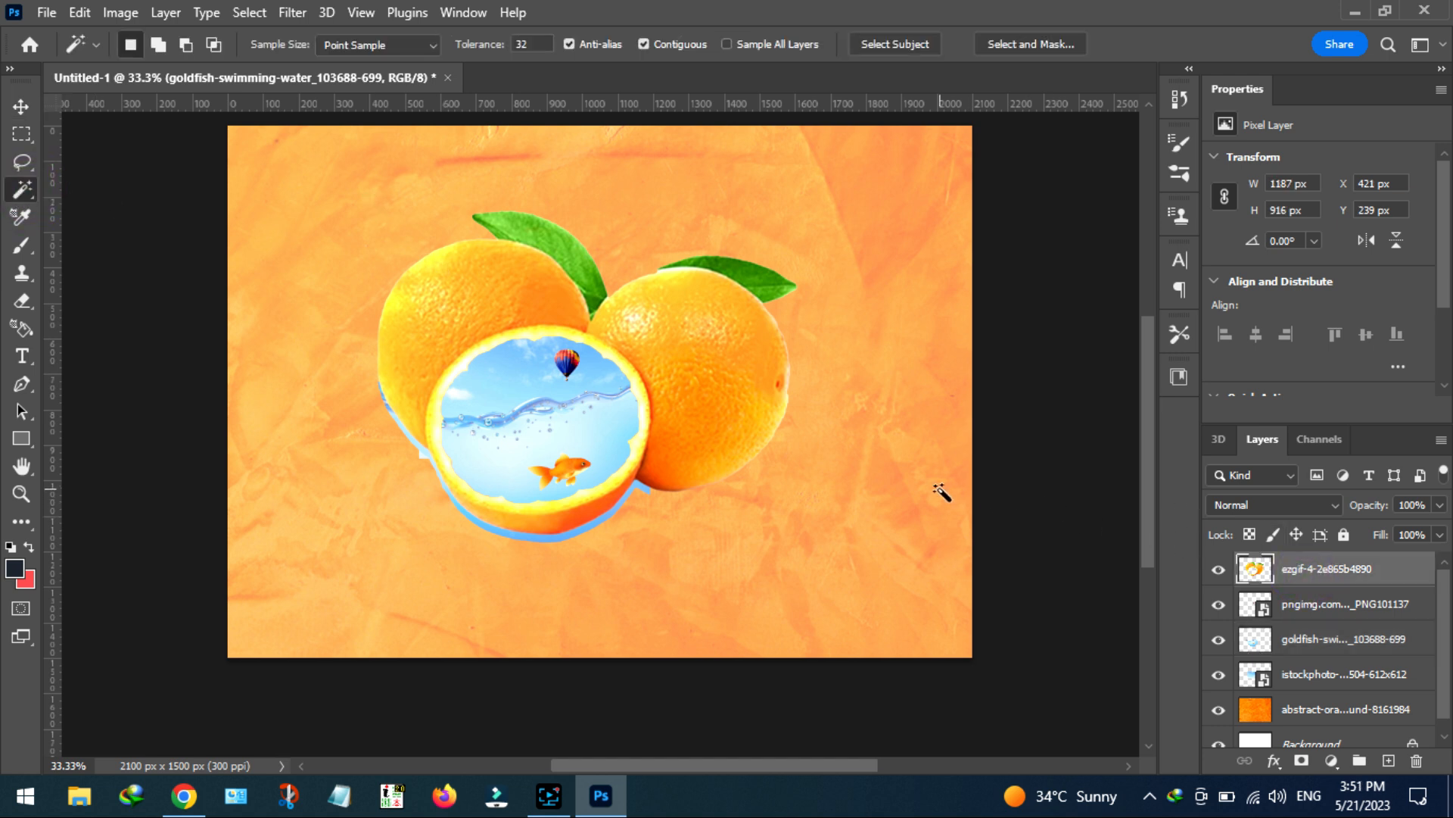
click(871, 466)
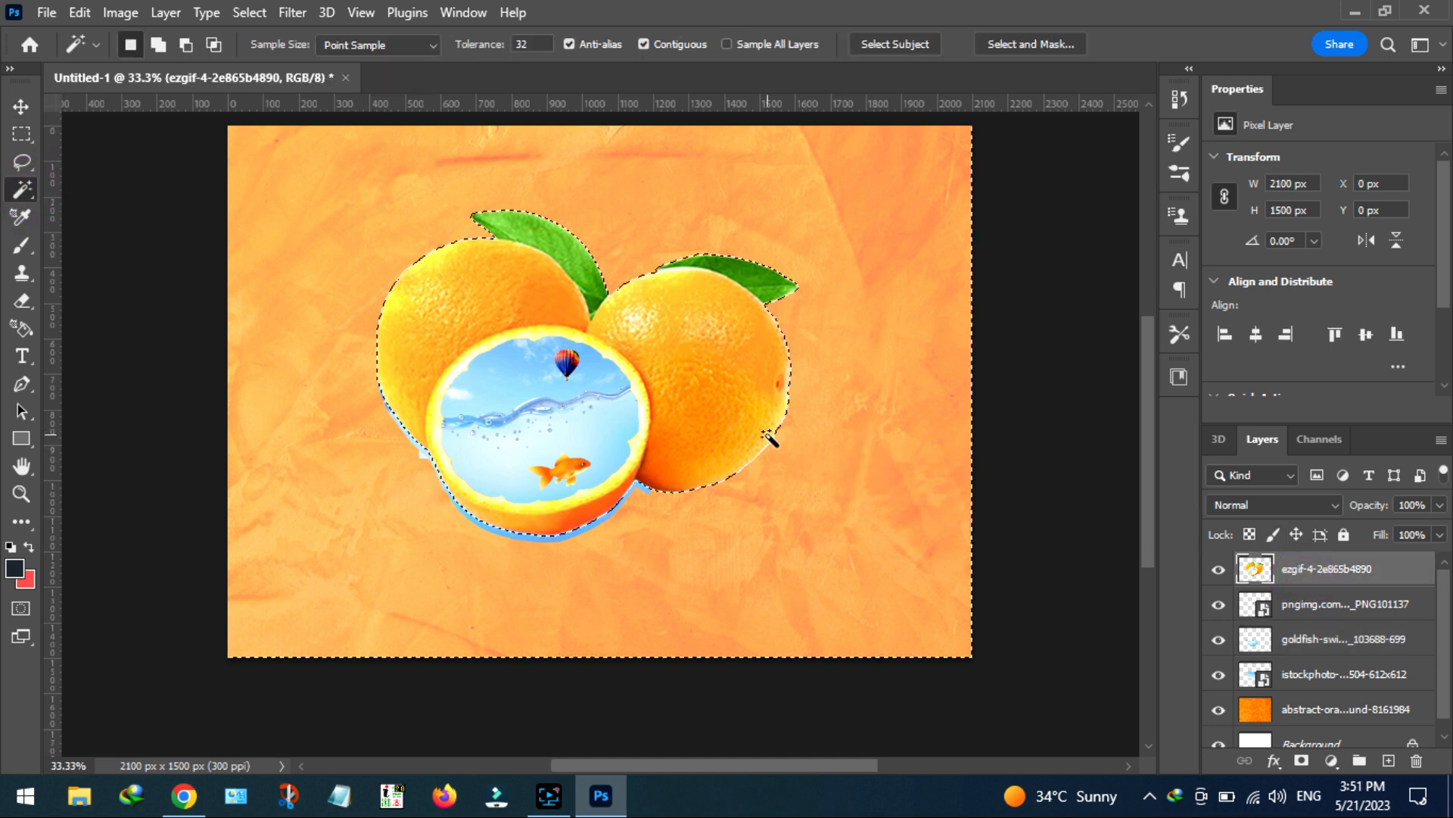
right_click(1299, 615)
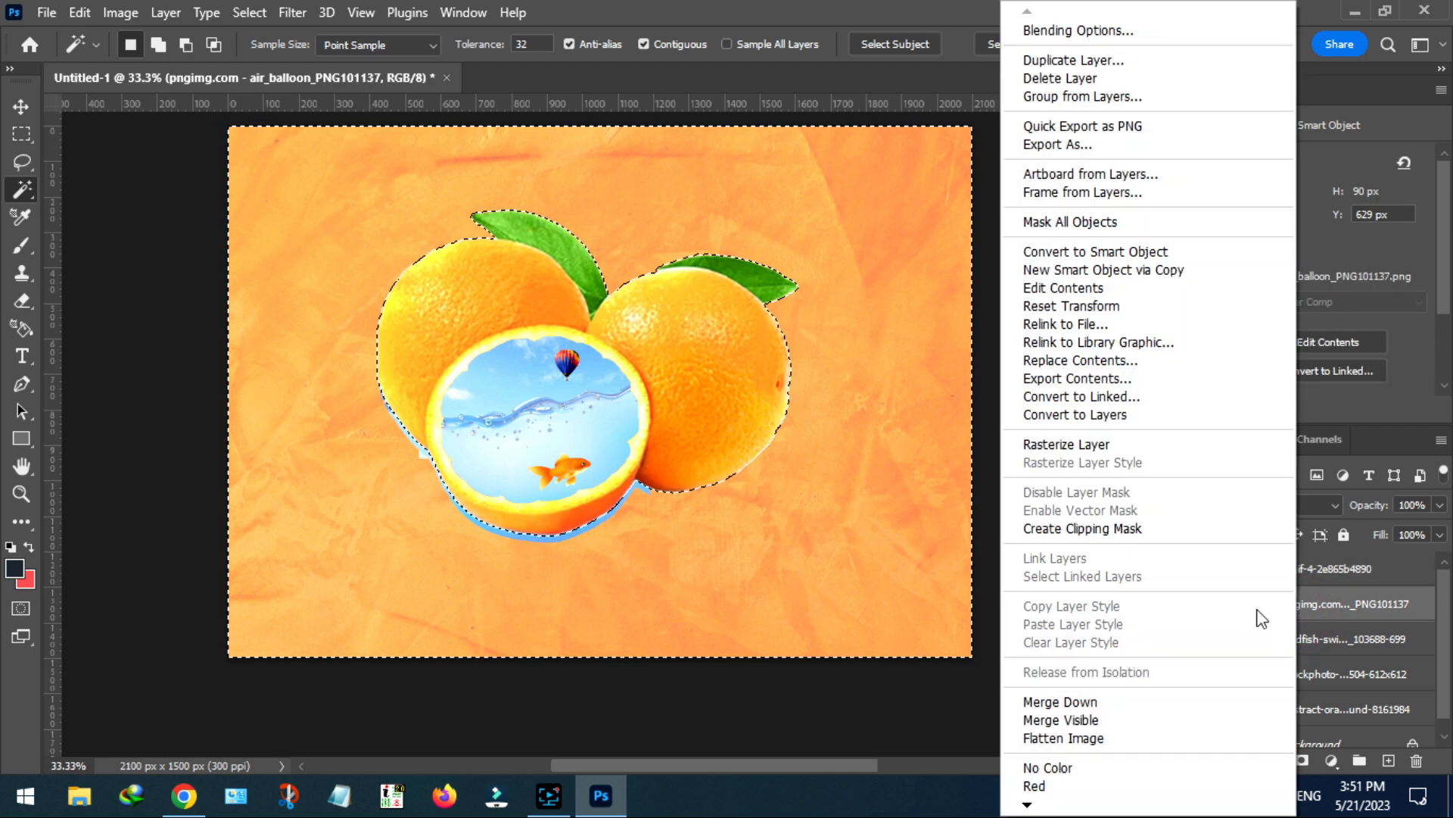
click(1075, 445)
scroll(1063, 452, up, 1)
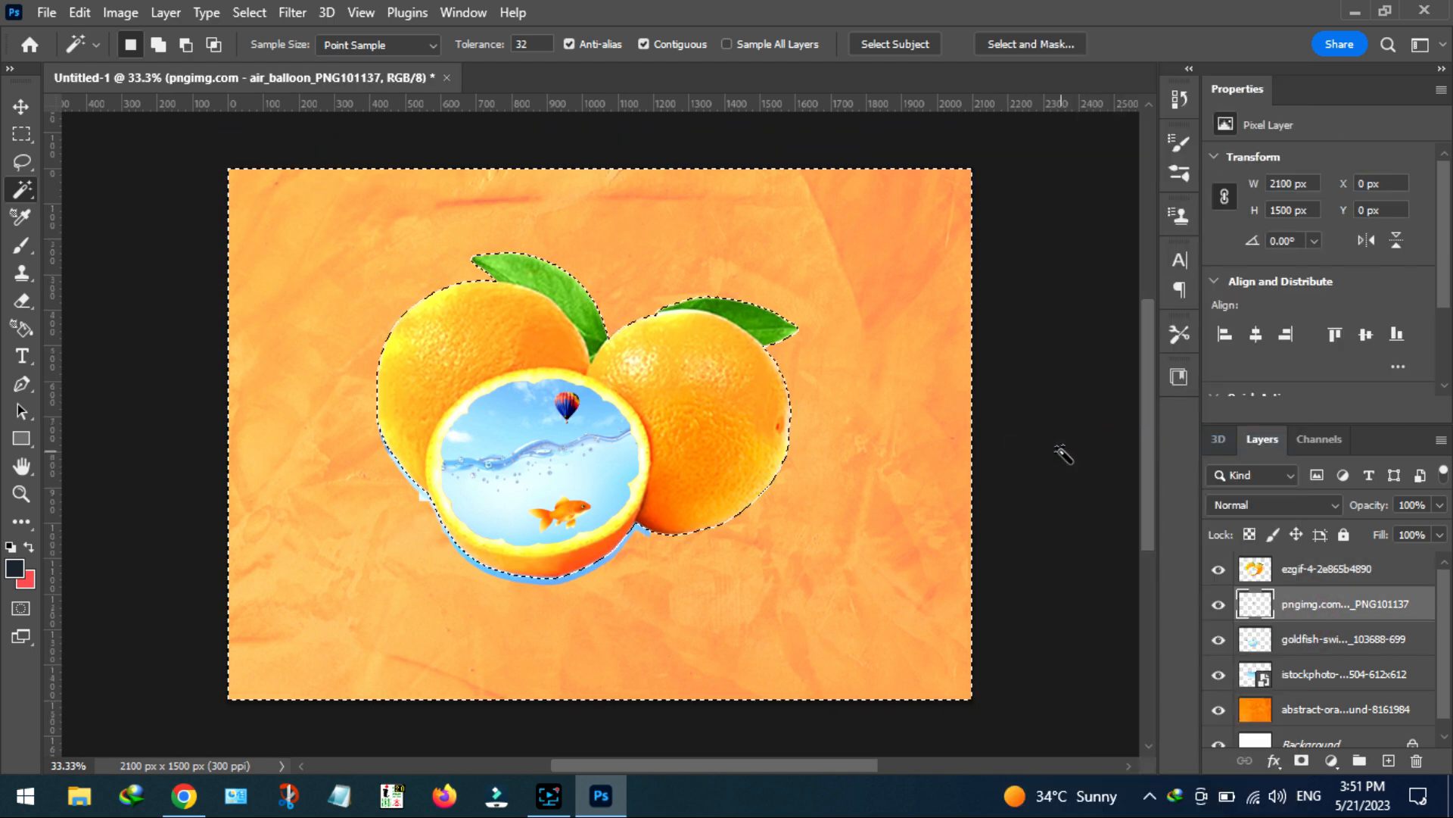
Delete the goldfish water outside the fruit, rasterize the sky layer and delete its overflow as well, and deselect
click(1294, 657)
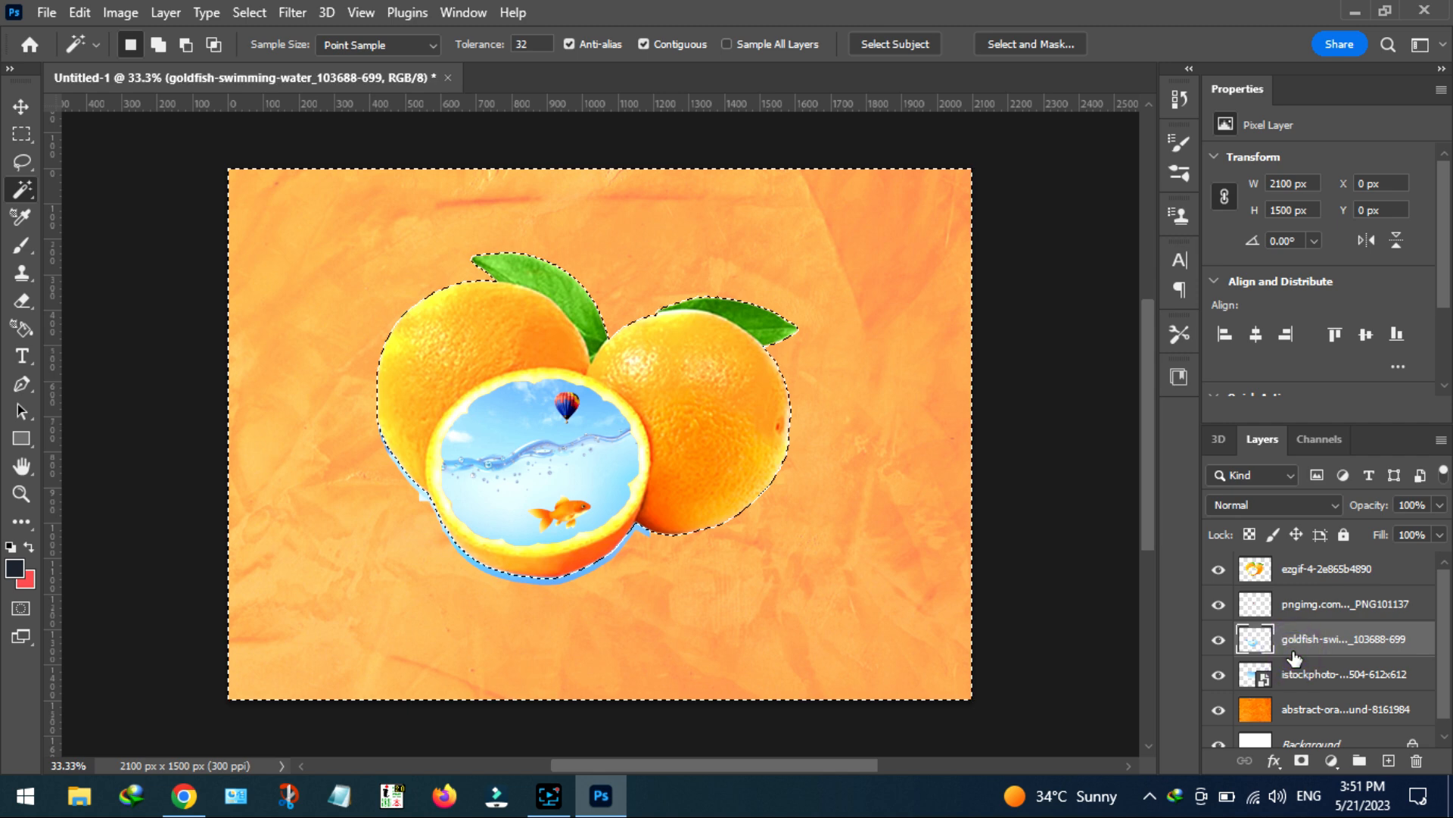
double_click(1303, 676)
right_click(1302, 677)
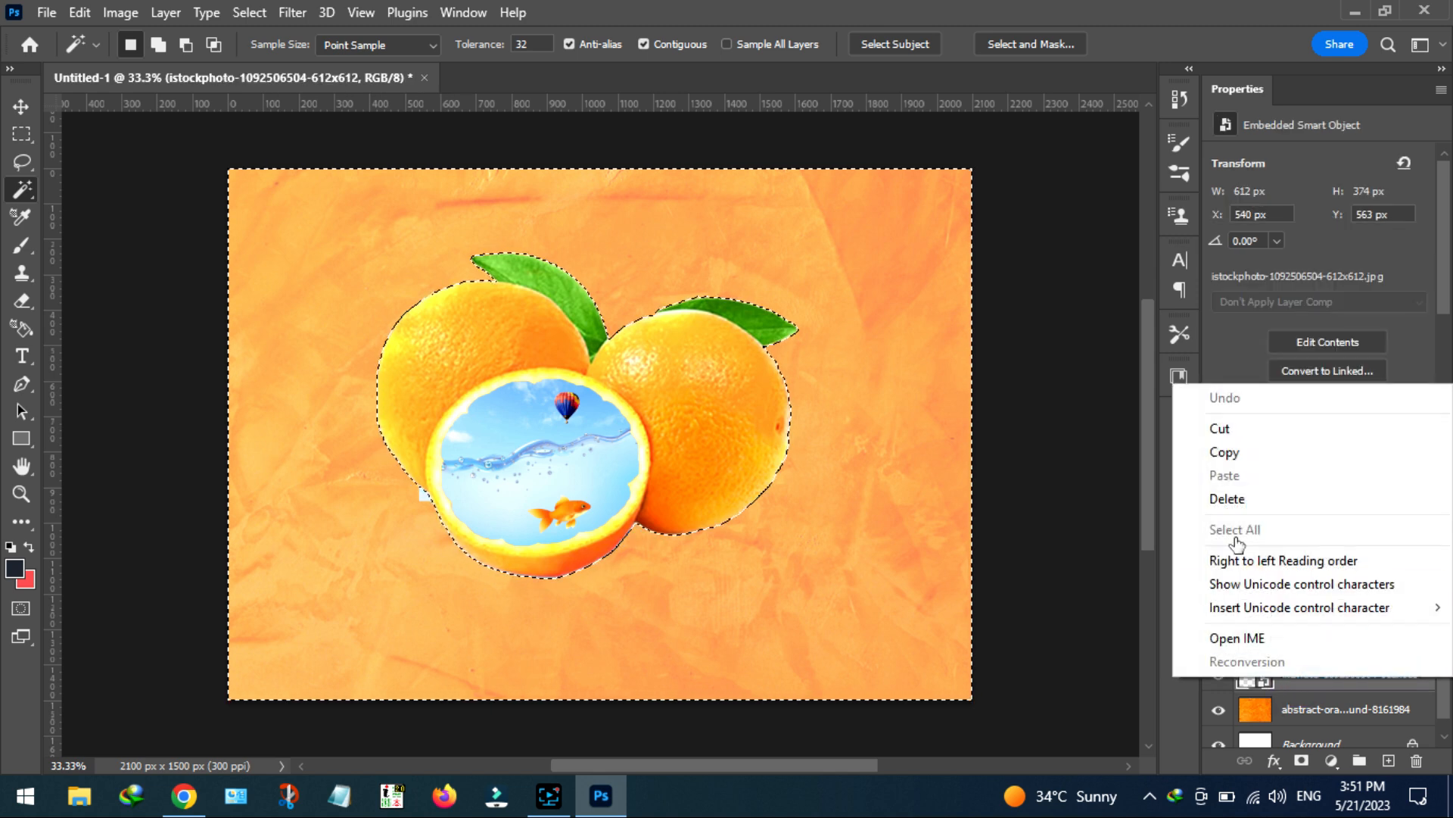
click(1341, 692)
right_click(1342, 692)
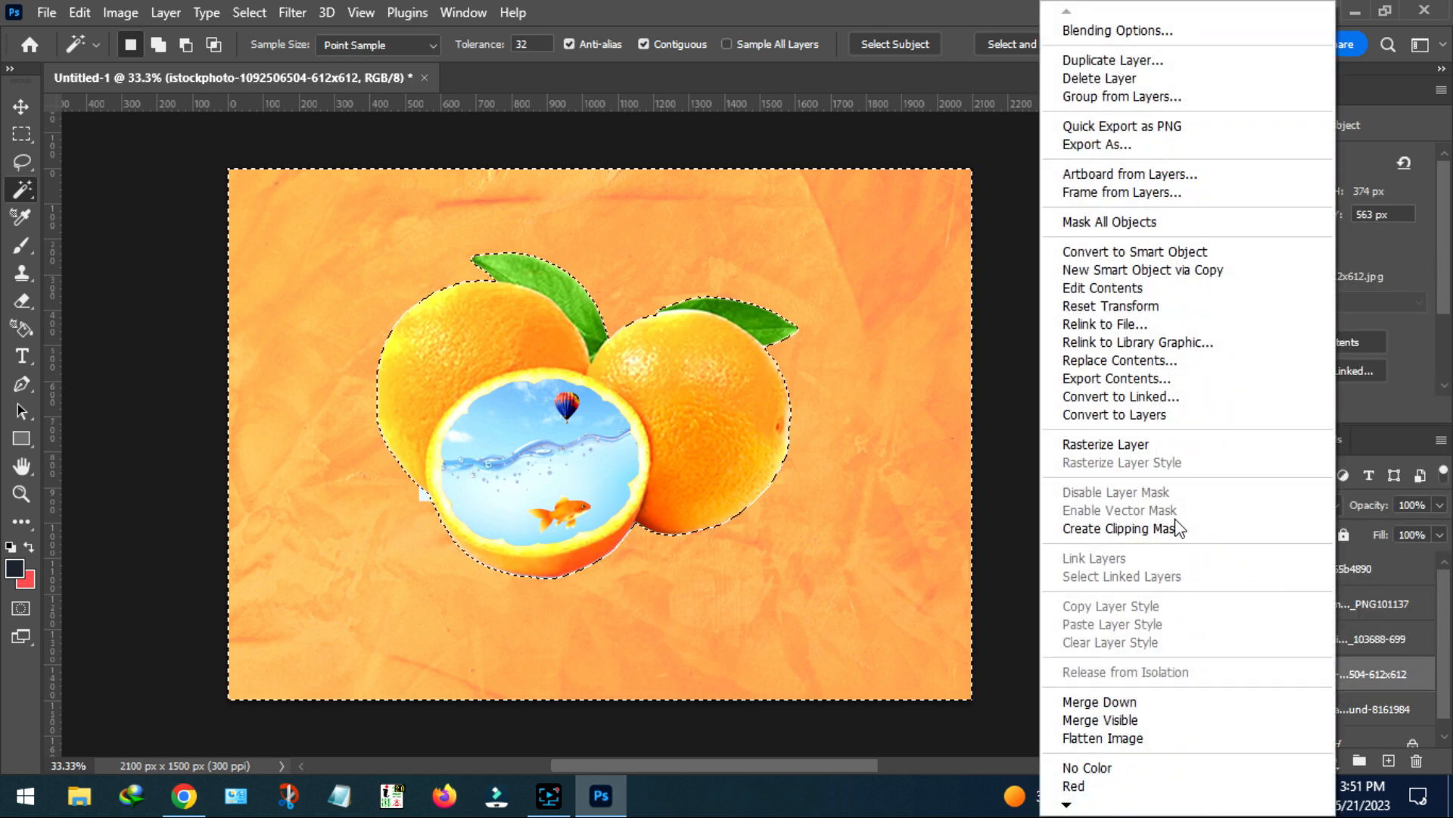
click(1119, 445)
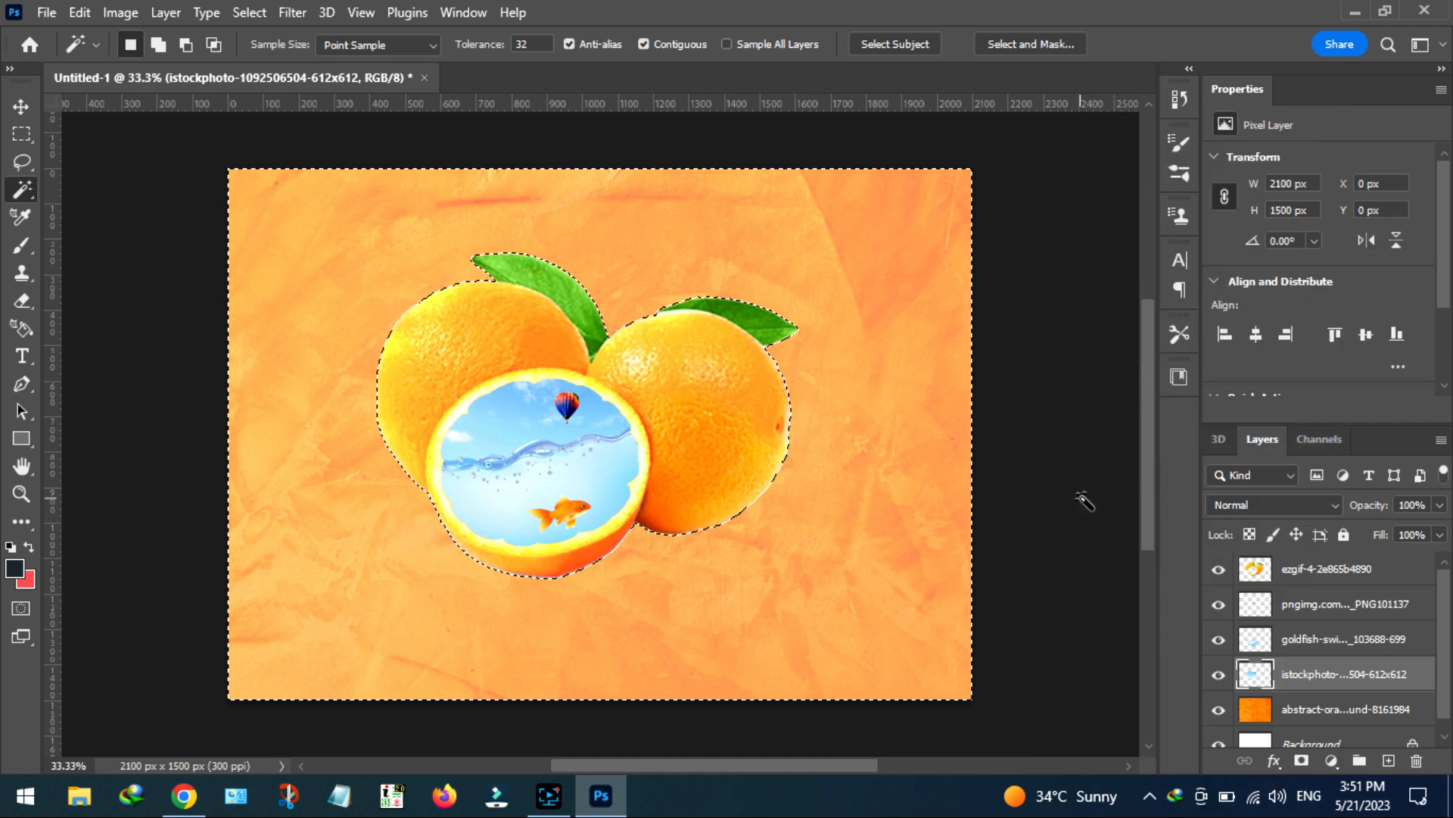
key(ctrl+d)
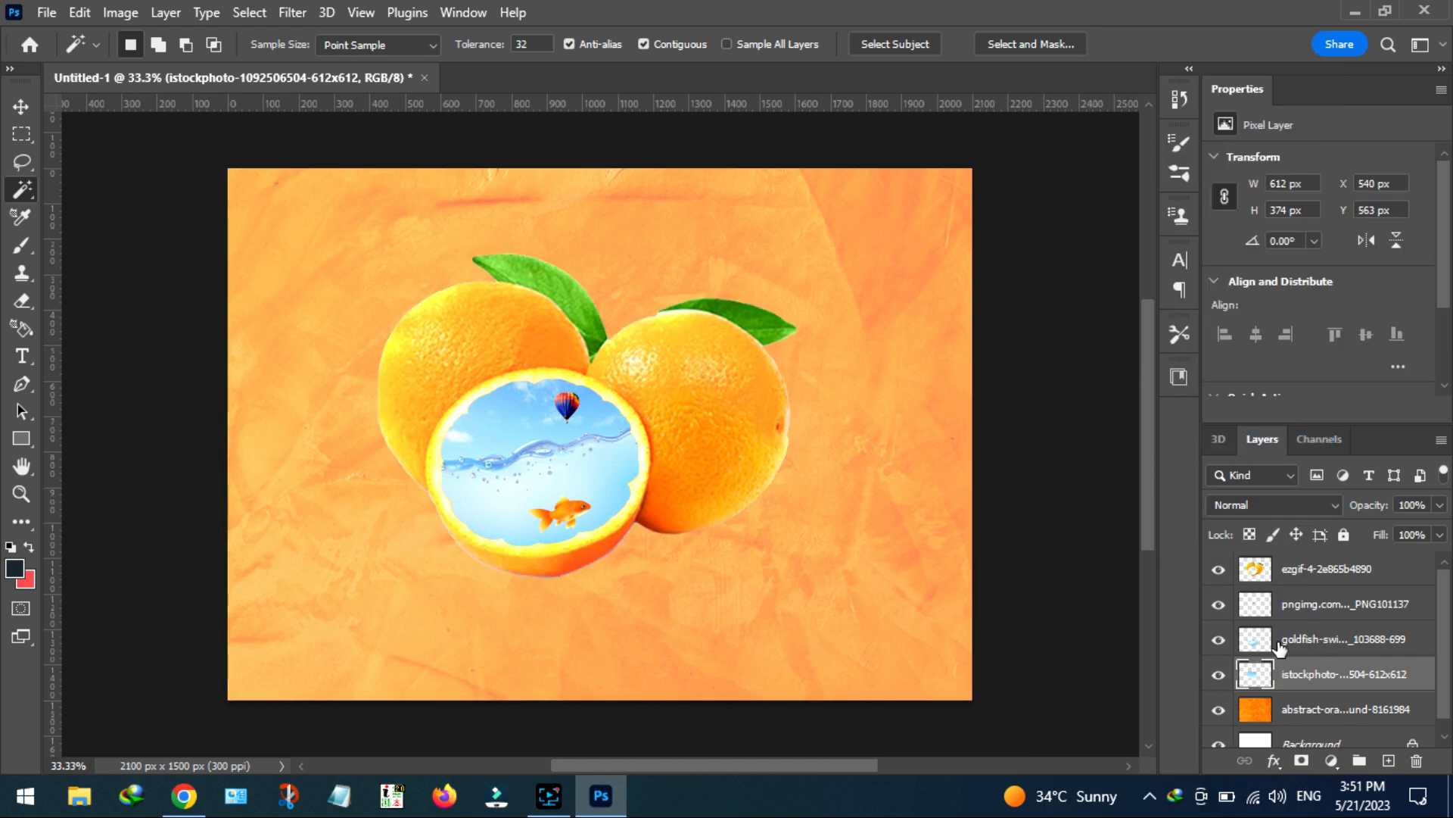
Merge the oranges, air balloon, goldfish water and sky layers into one and move it to X 533 px, Y 292 px
click(1327, 569)
double_click(1355, 638)
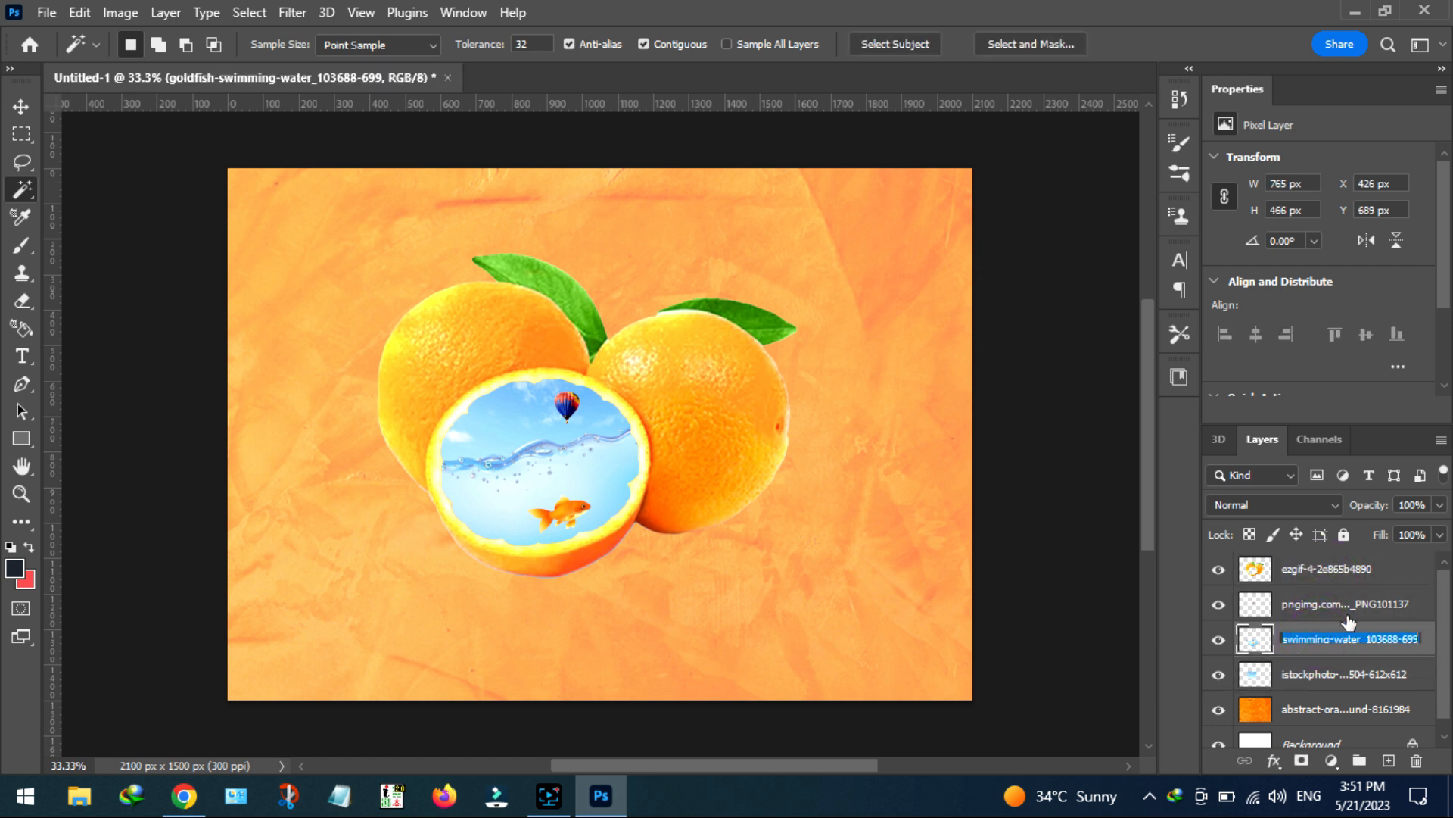
shift+click(1319, 579)
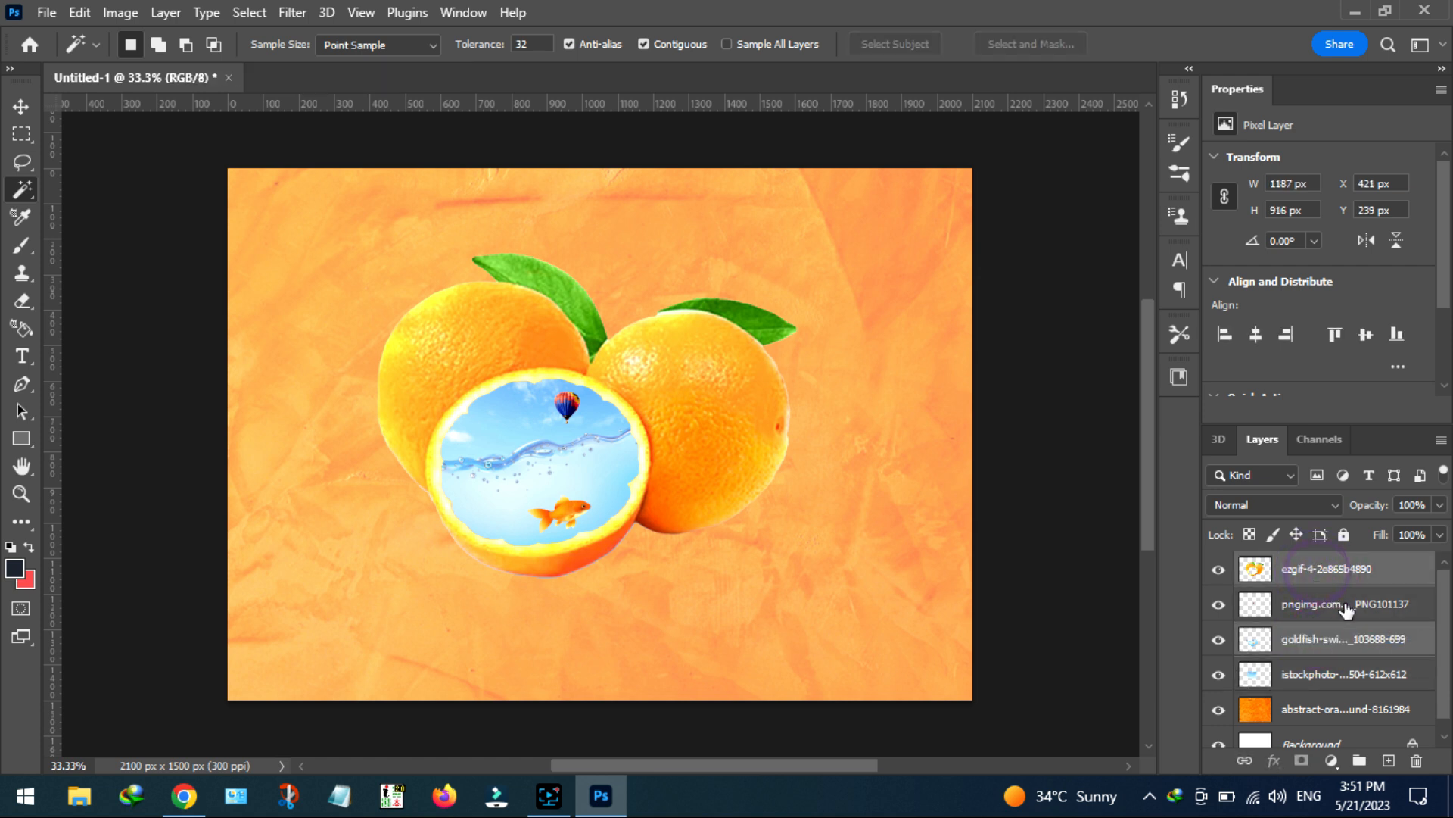
shift+click(1424, 680)
right_click(1425, 679)
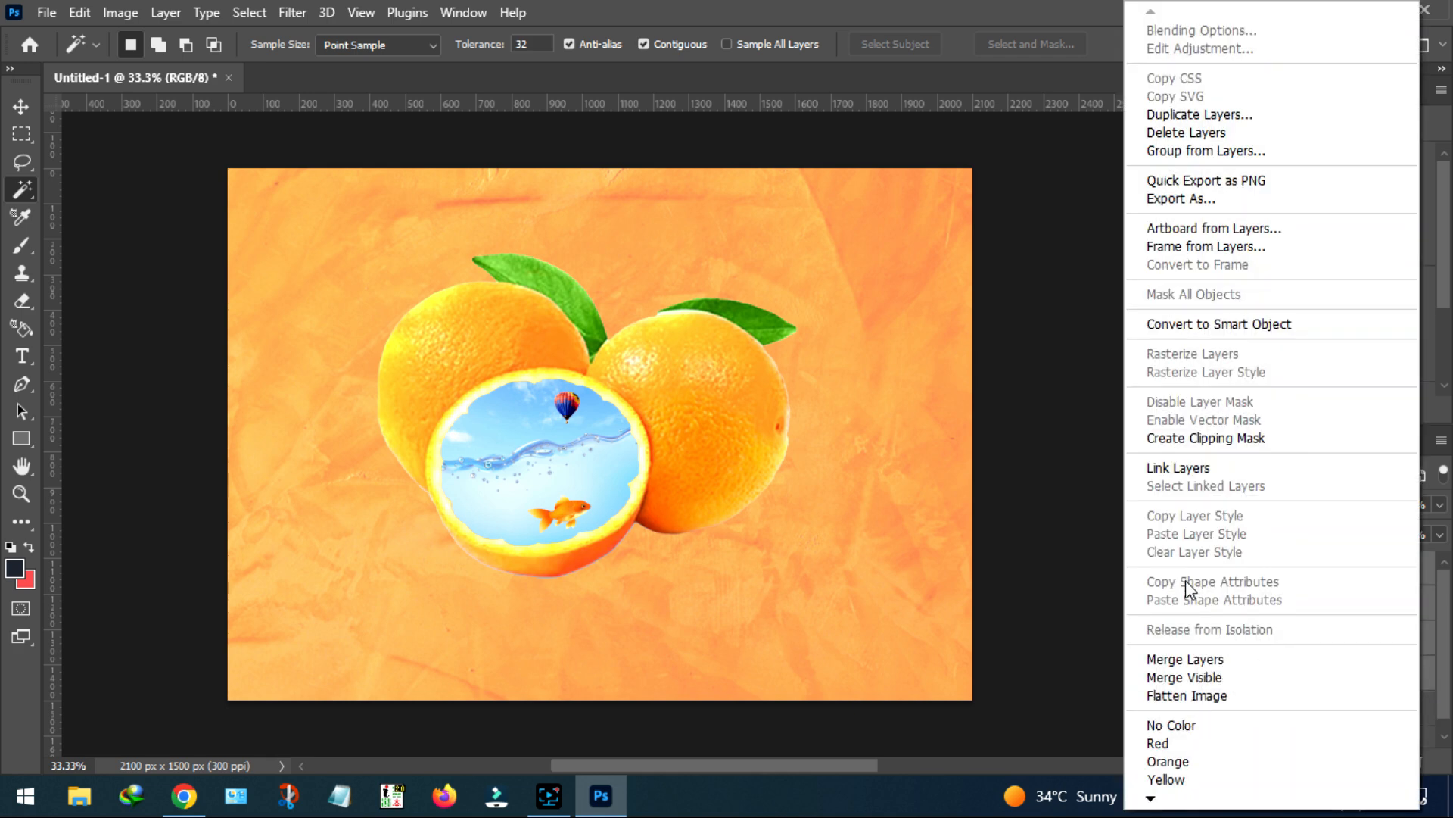
click(1192, 660)
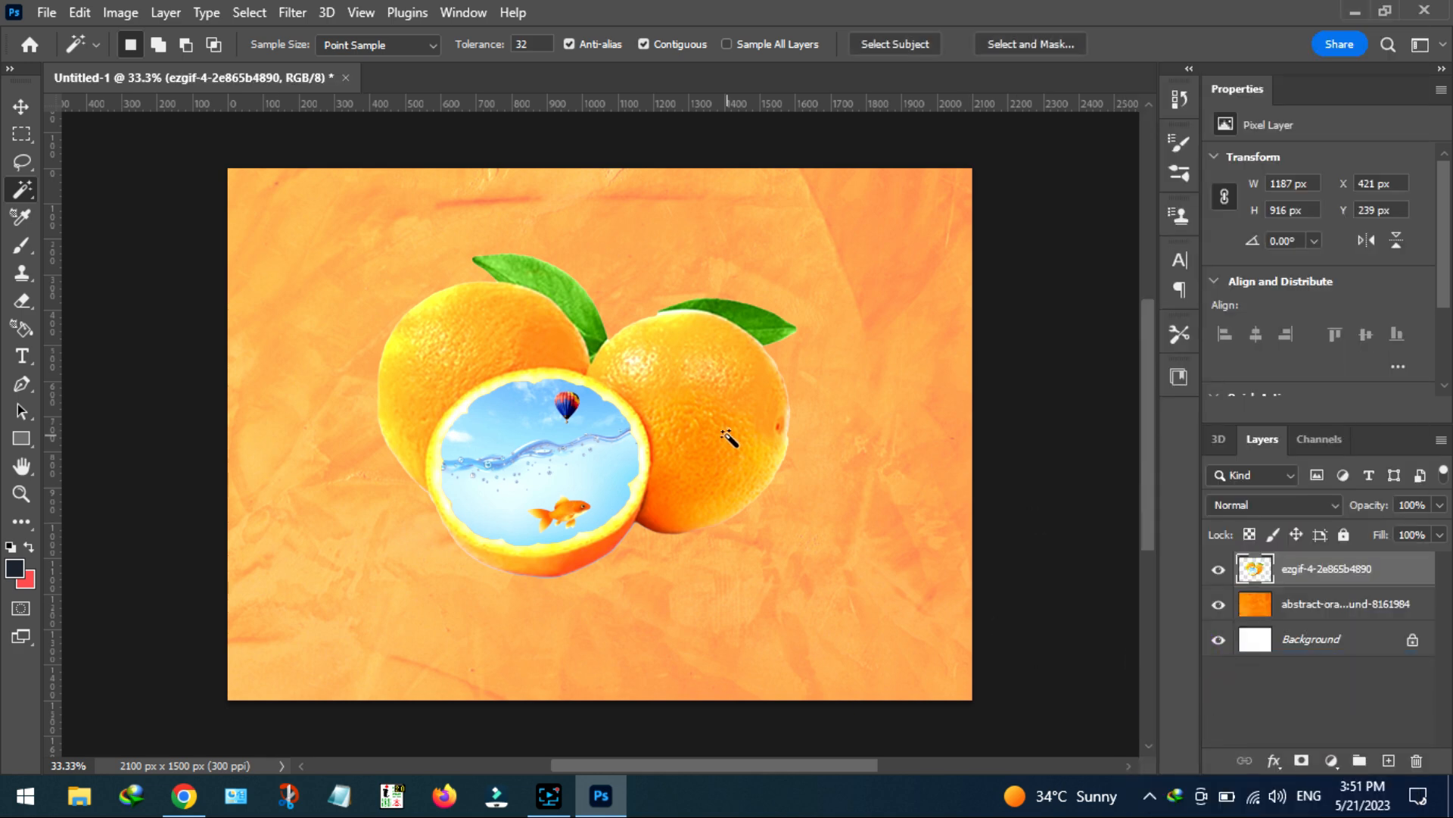
click(22, 106)
drag(717, 403, 757, 421)
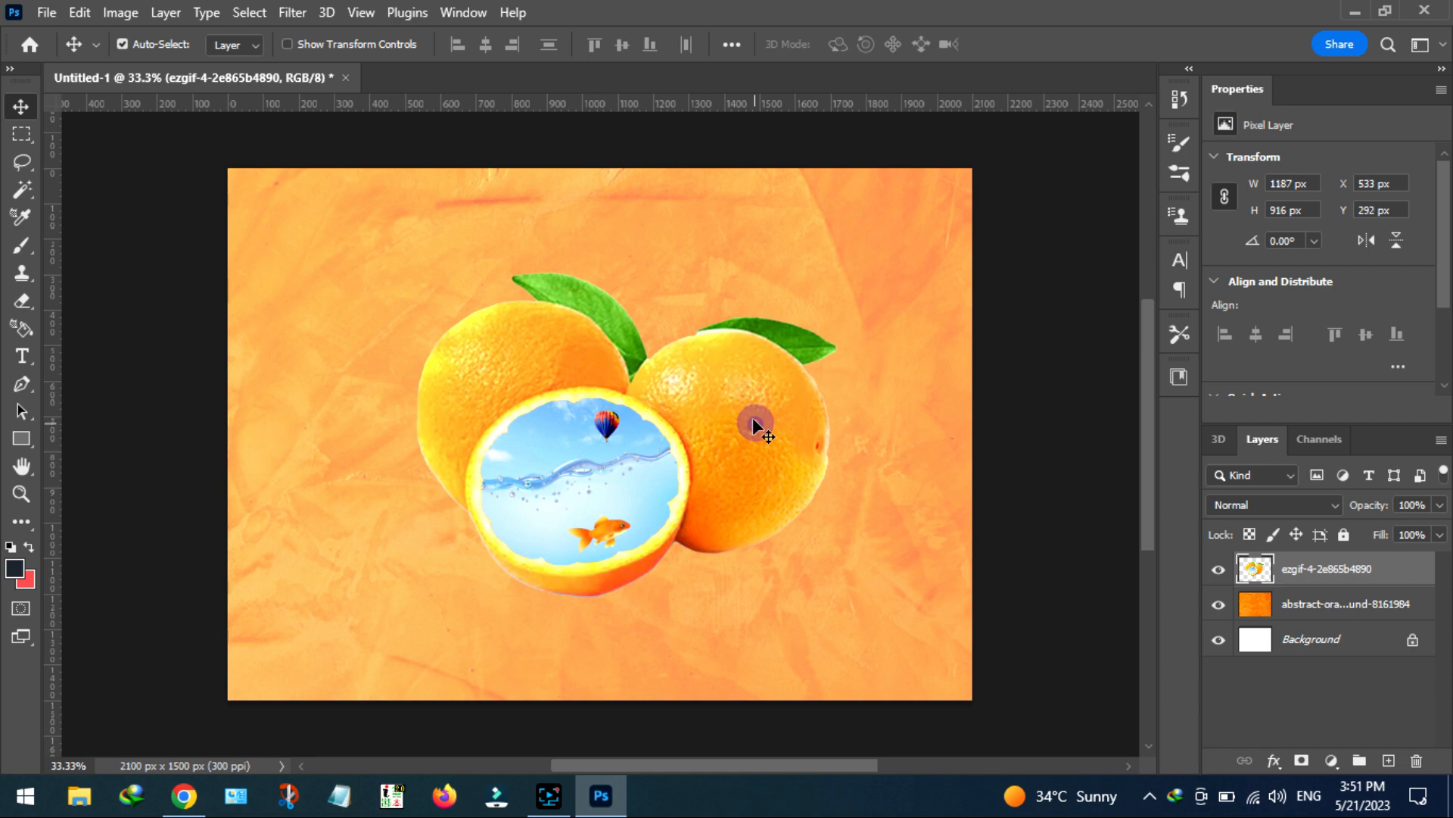
Add an Outer Glow layer style to the merged oranges layer with an orange glow colour
right_click(1302, 589)
click(1034, 31)
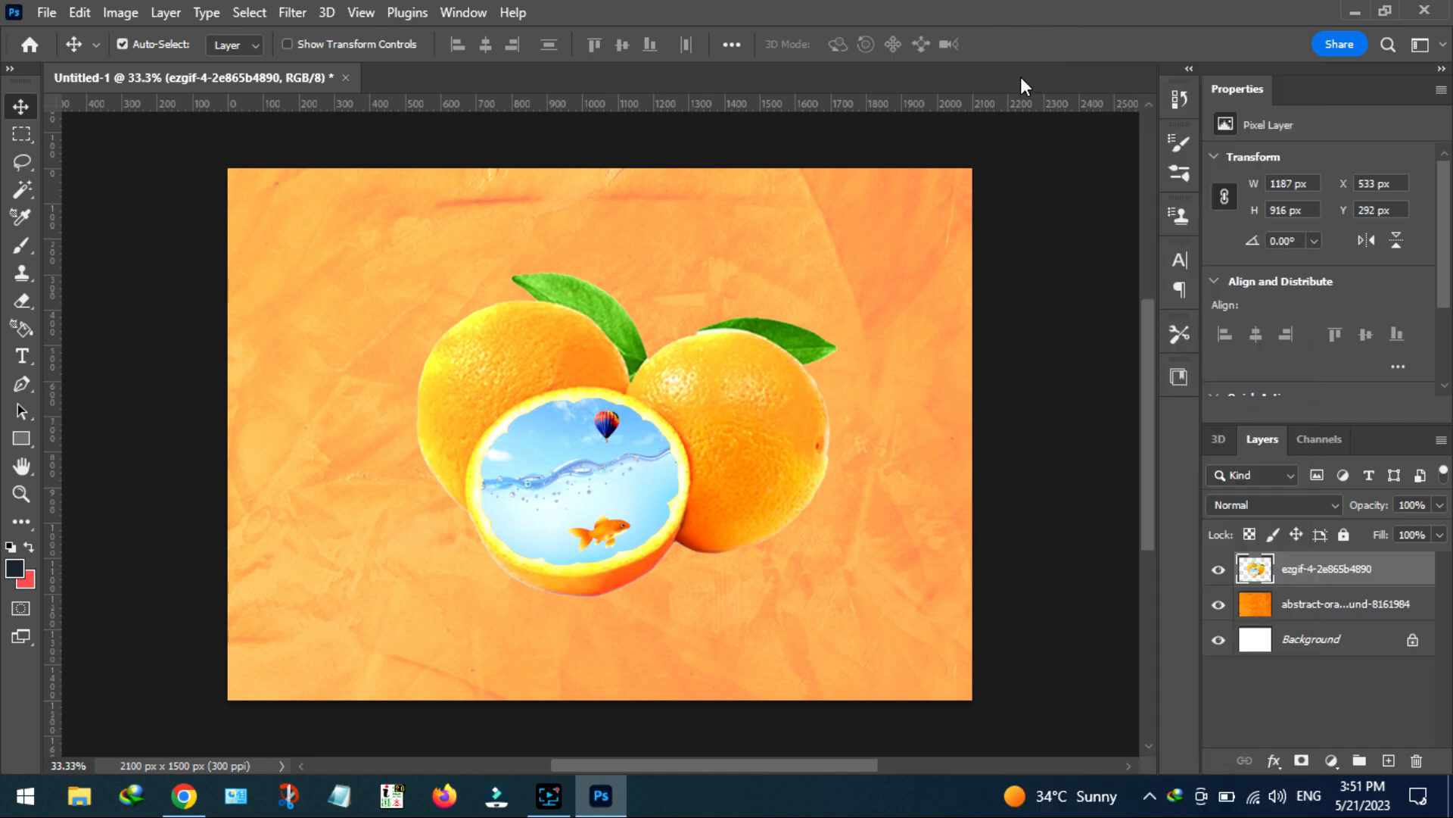
drag(916, 181, 1070, 174)
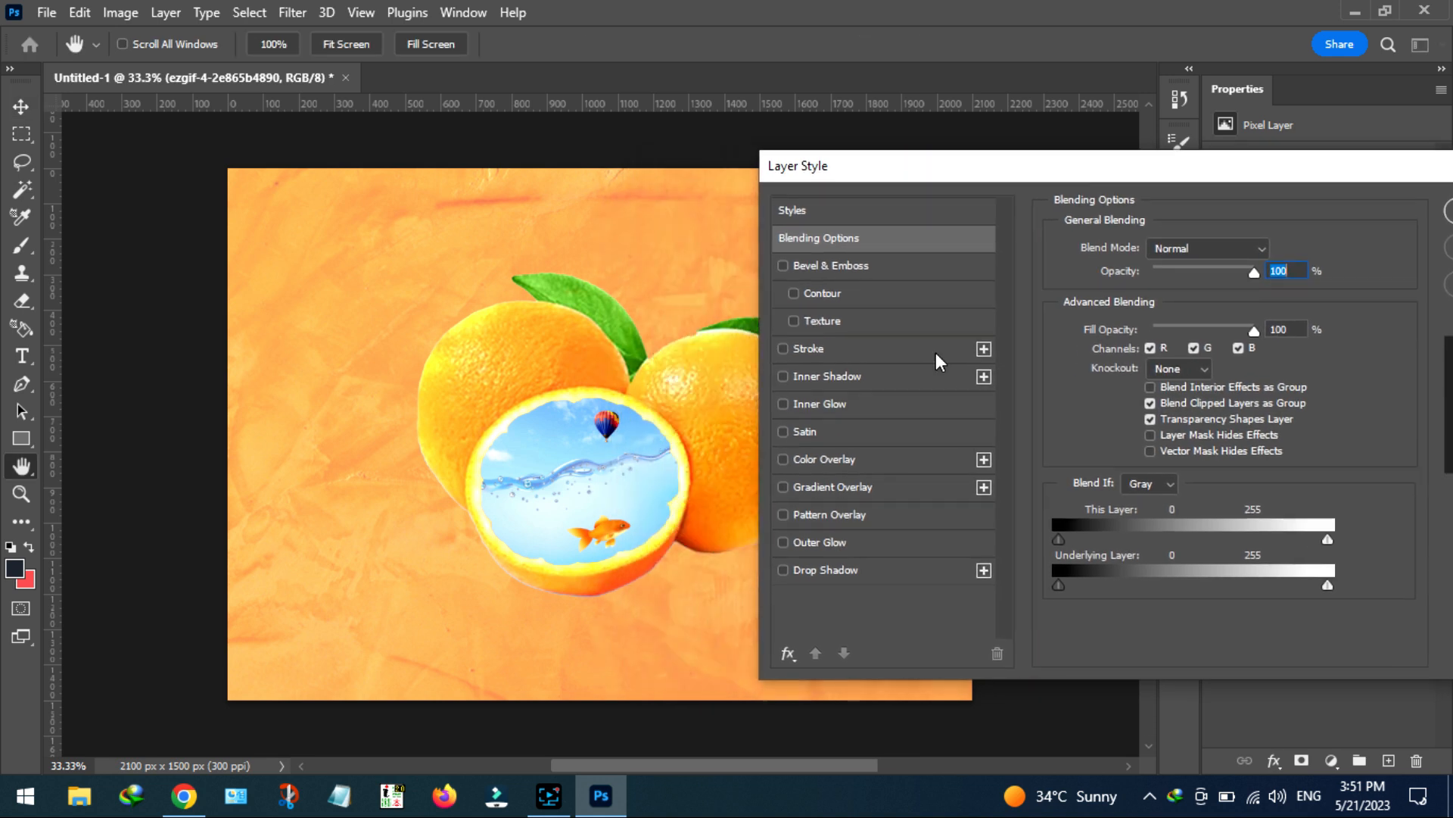
click(830, 539)
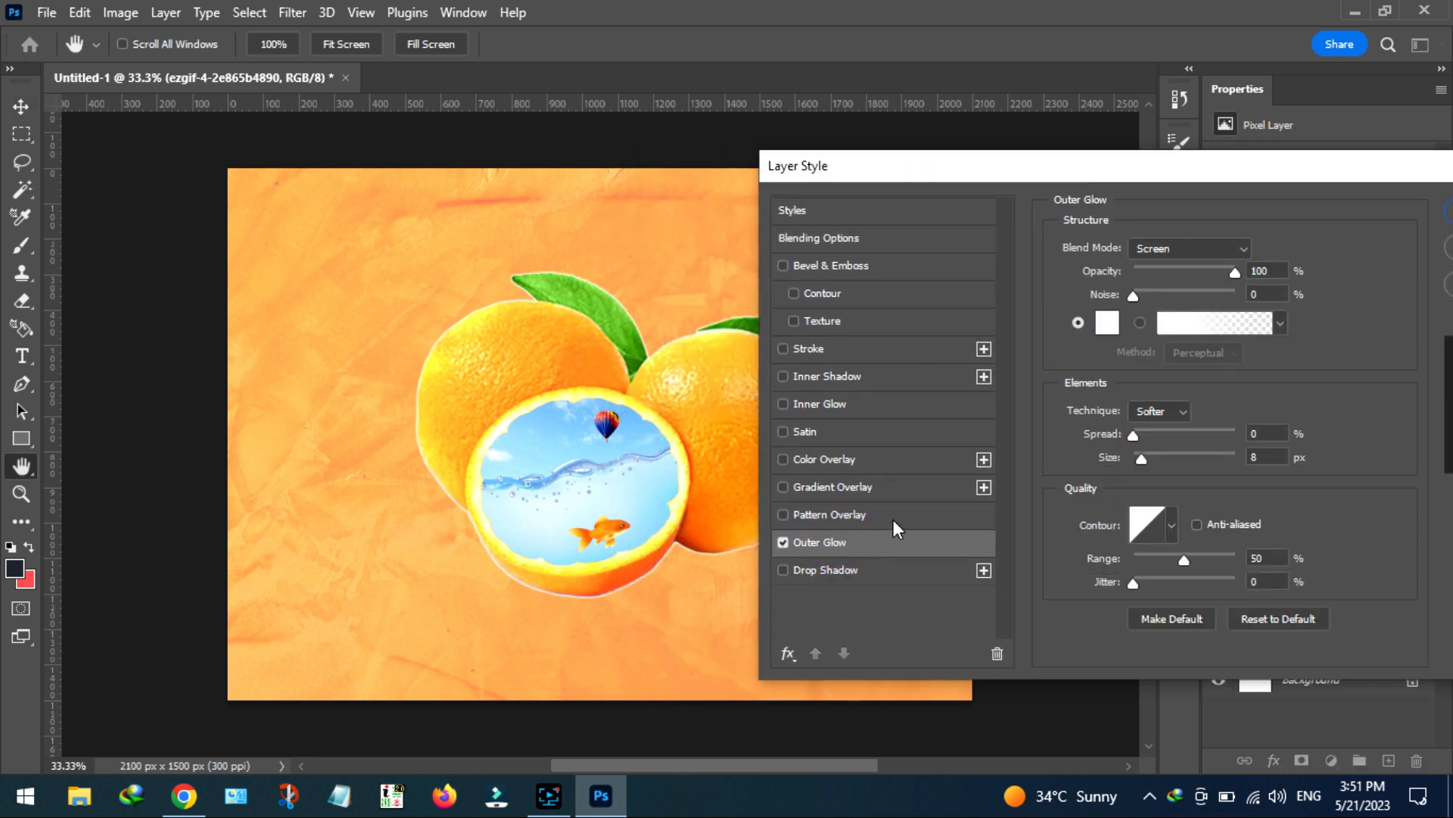
click(1107, 323)
click(585, 355)
click(1166, 162)
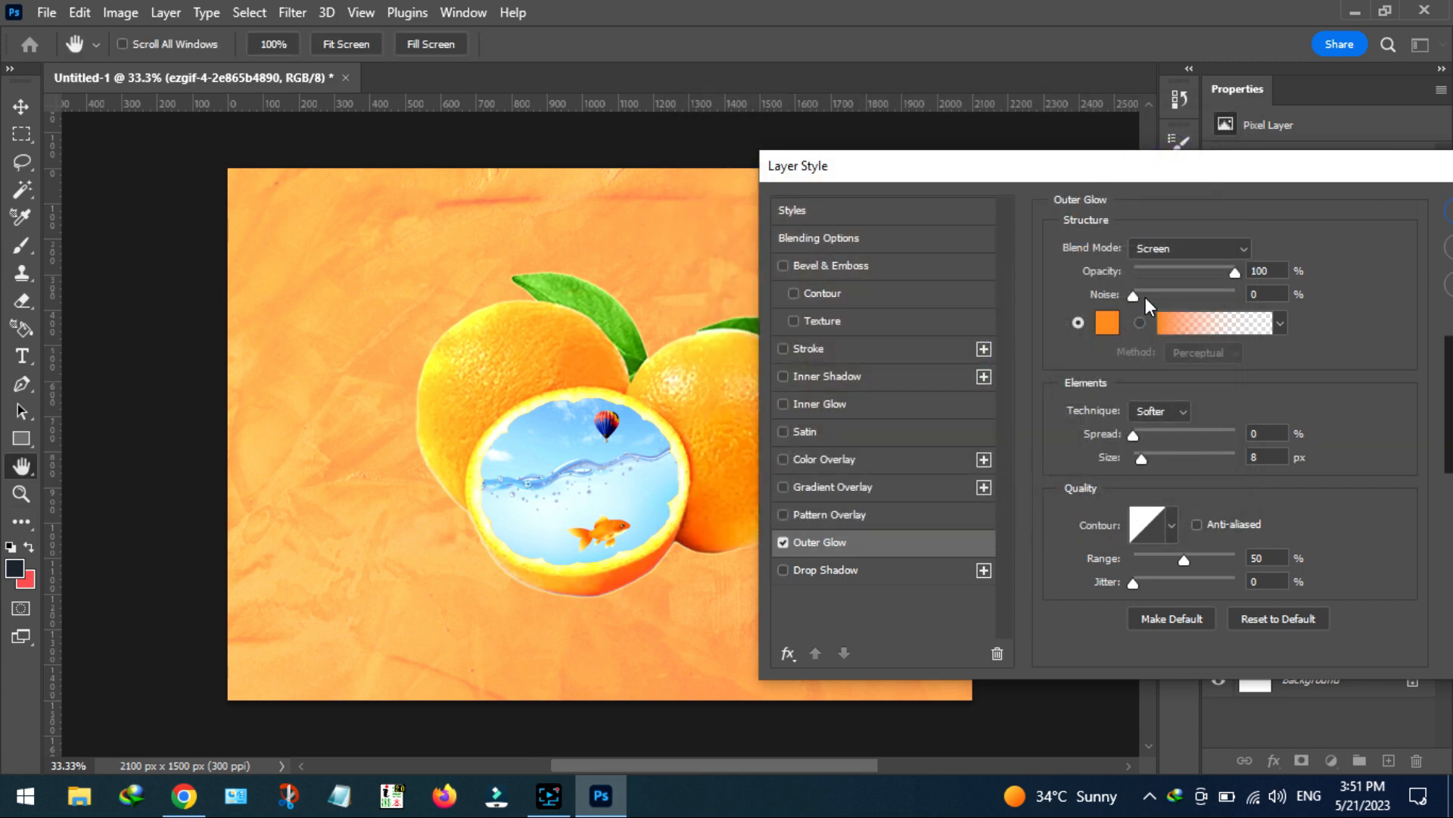
Set the Outer Glow's size to 139 px and its blend mode to Normal, and apply the layer style
drag(1156, 458, 1196, 460)
click(1185, 246)
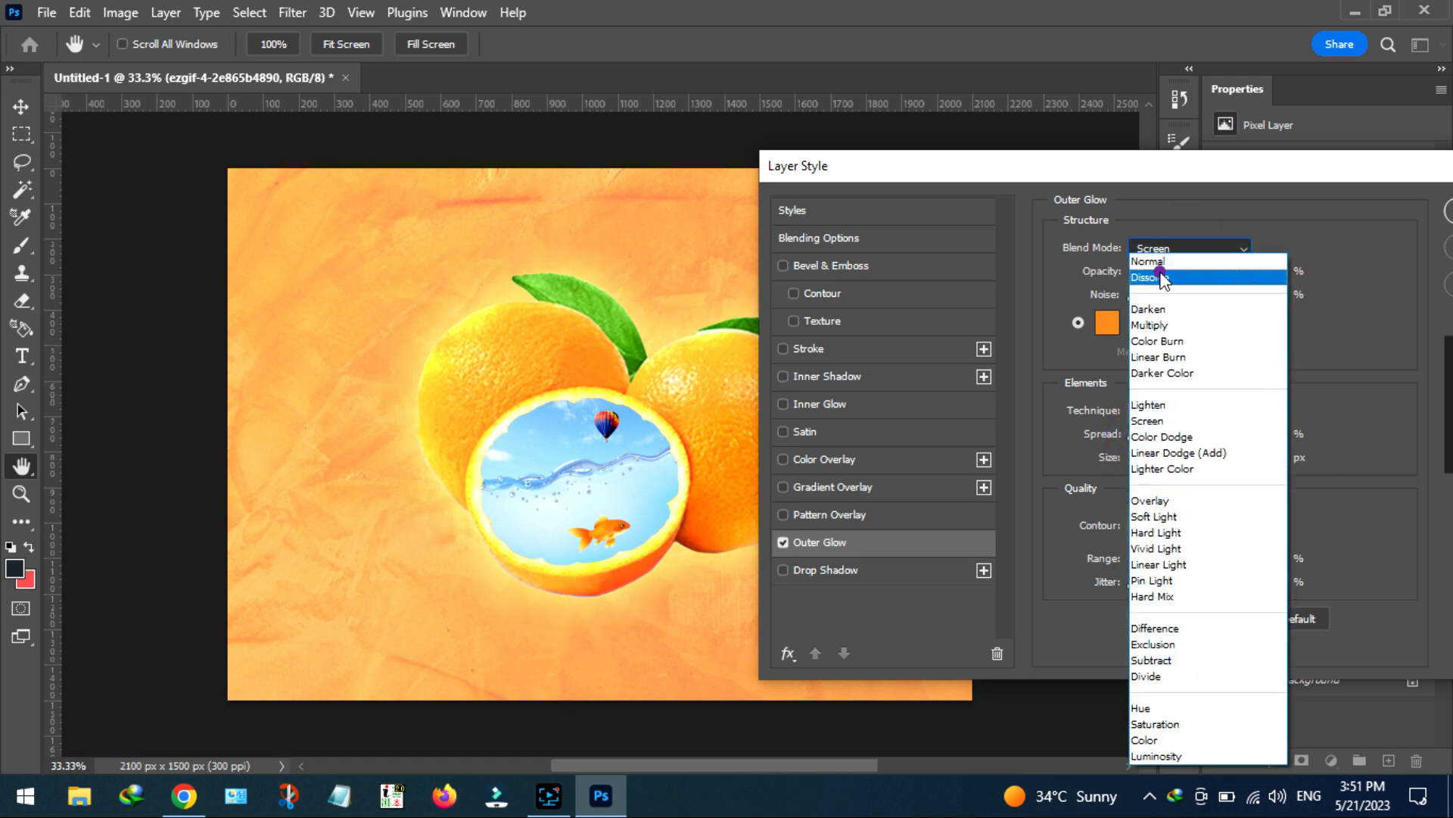
click(1159, 277)
click(1156, 250)
click(1155, 248)
click(1155, 248)
click(1156, 266)
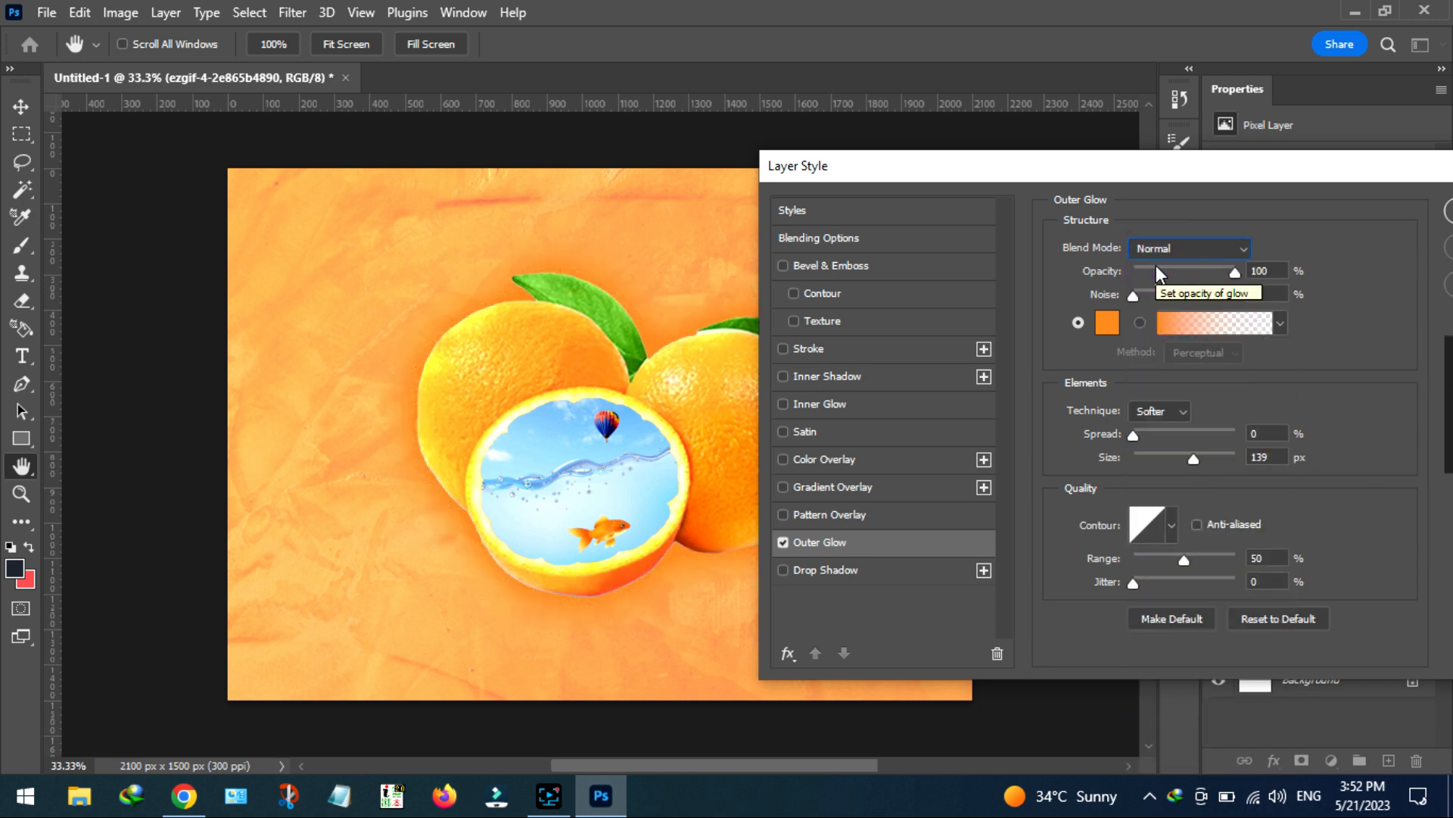
click(1447, 219)
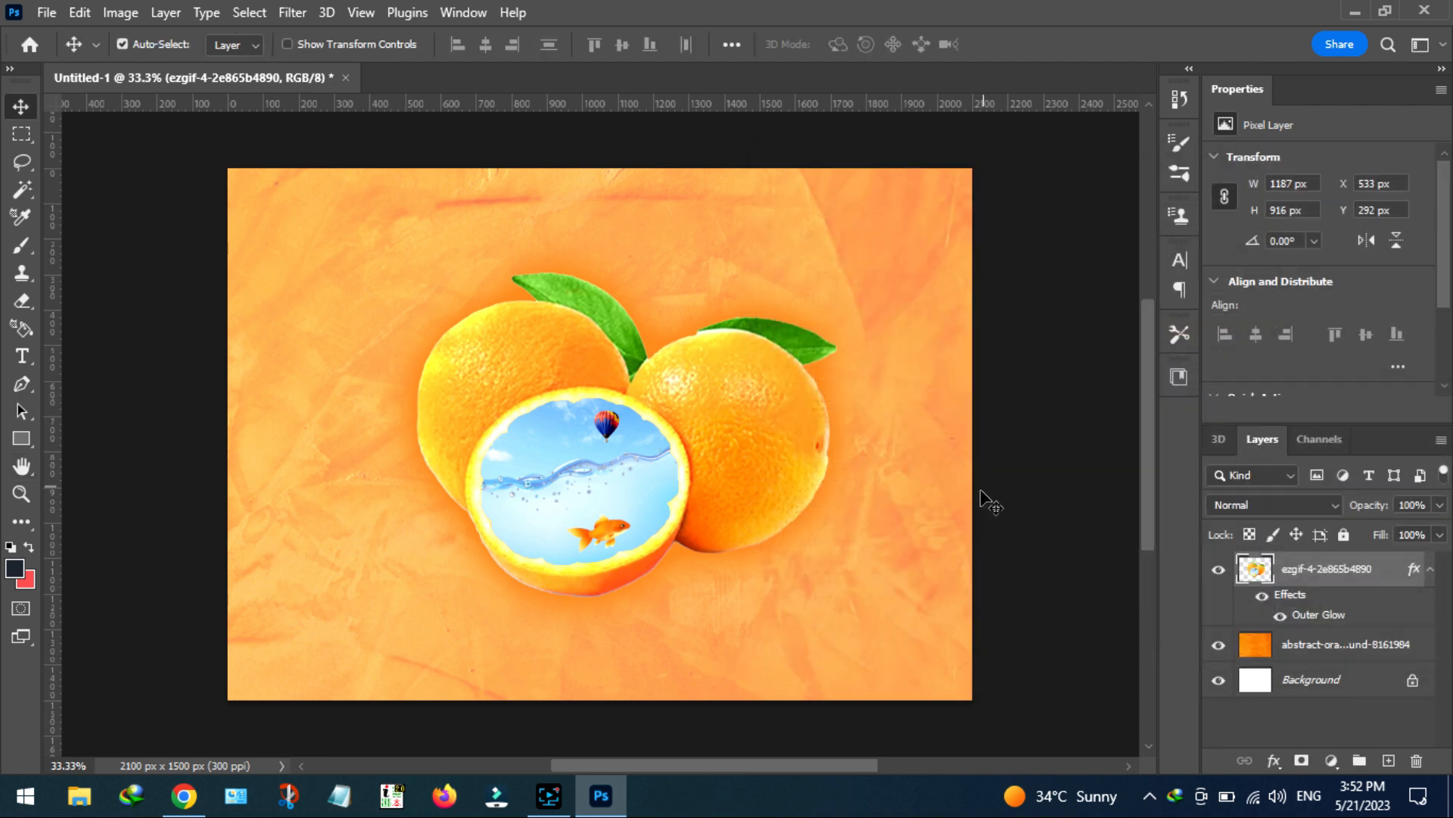